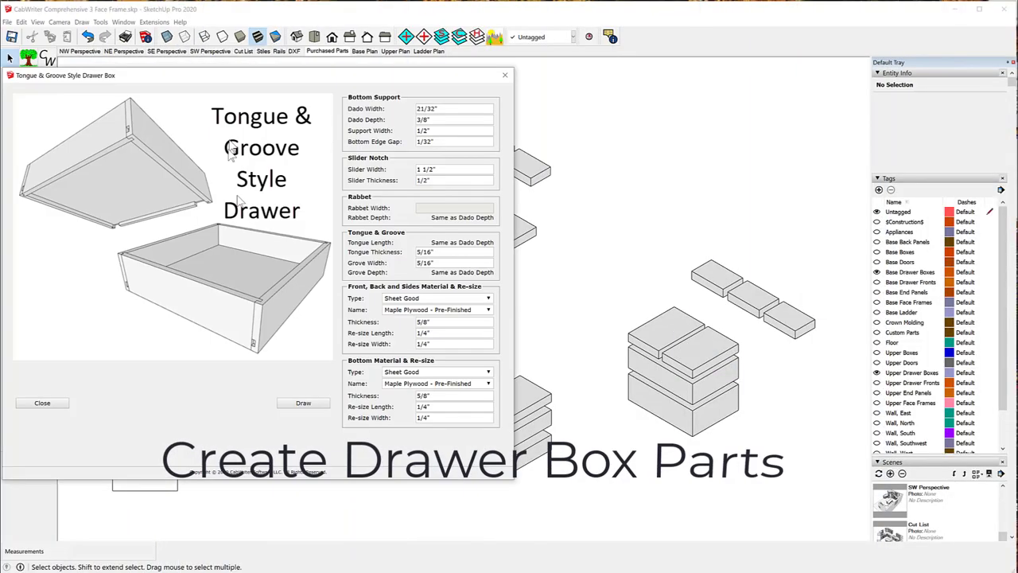
Step: Draw the tongue and groove style drawer box parts using 5/8" pre-finished maple plywood sheet goods
click(303, 402)
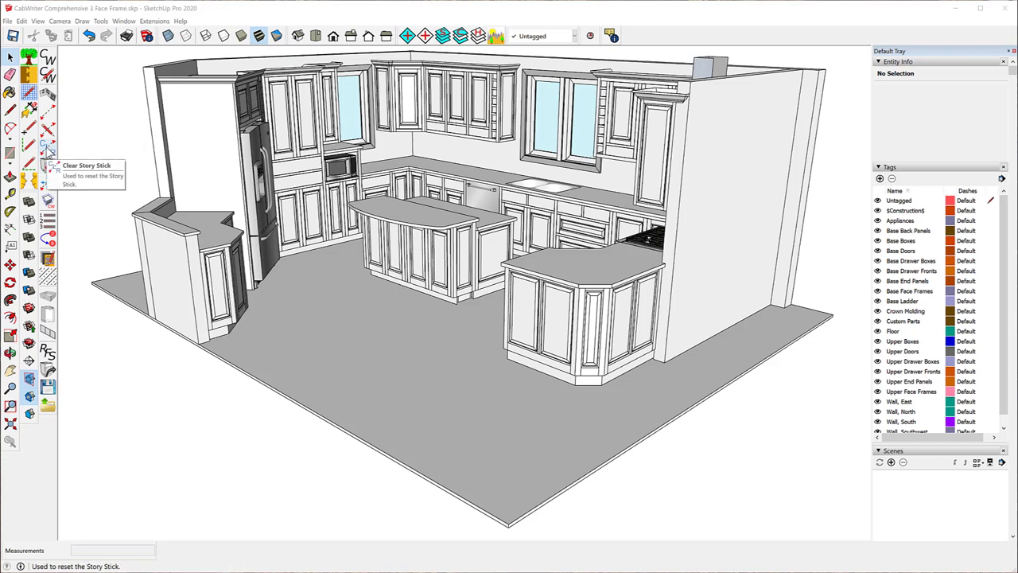
Step: Update both the model and the defaults files to the current version, answering Yes to both options
click(46, 148)
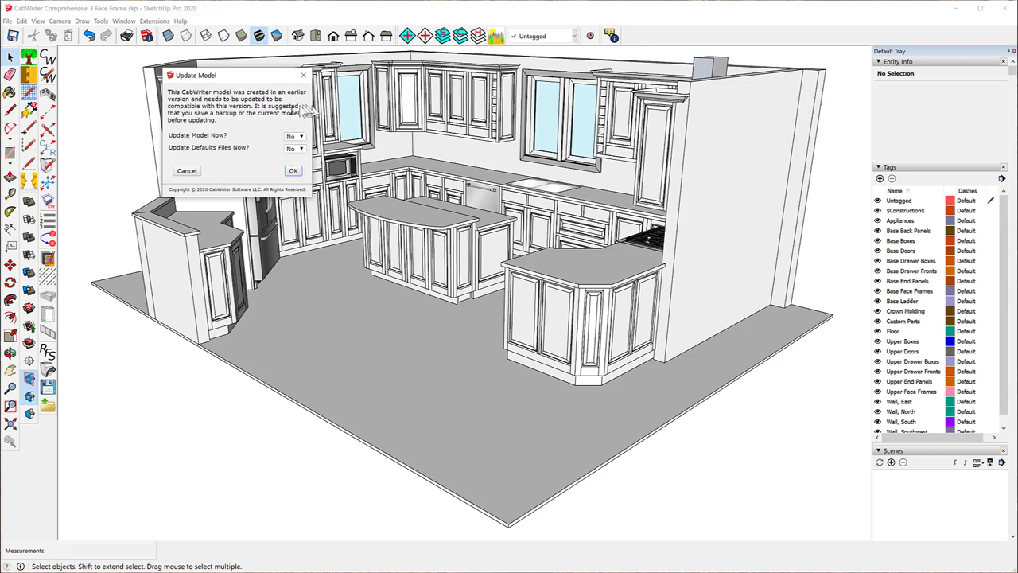
click(293, 171)
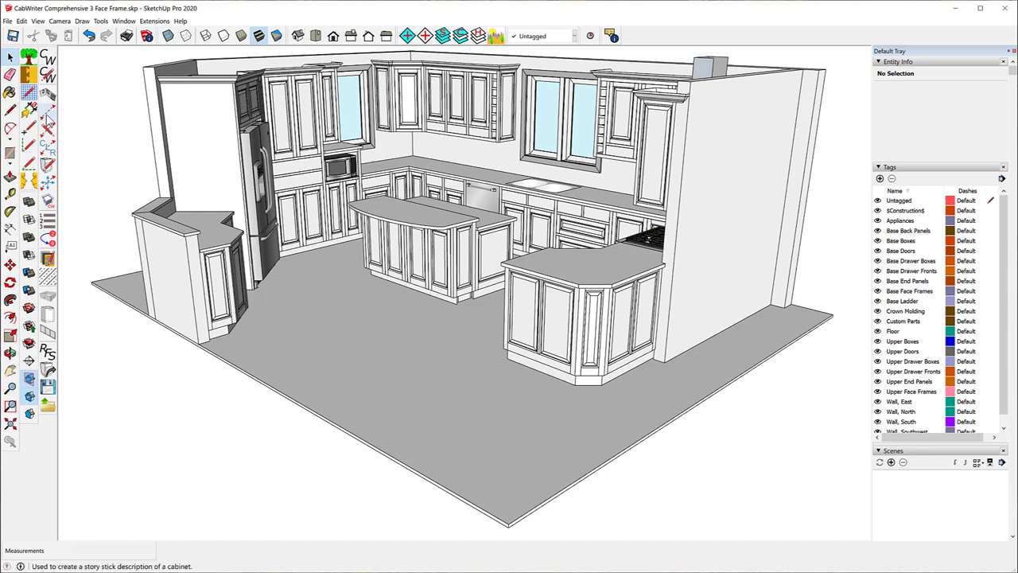
click(47, 161)
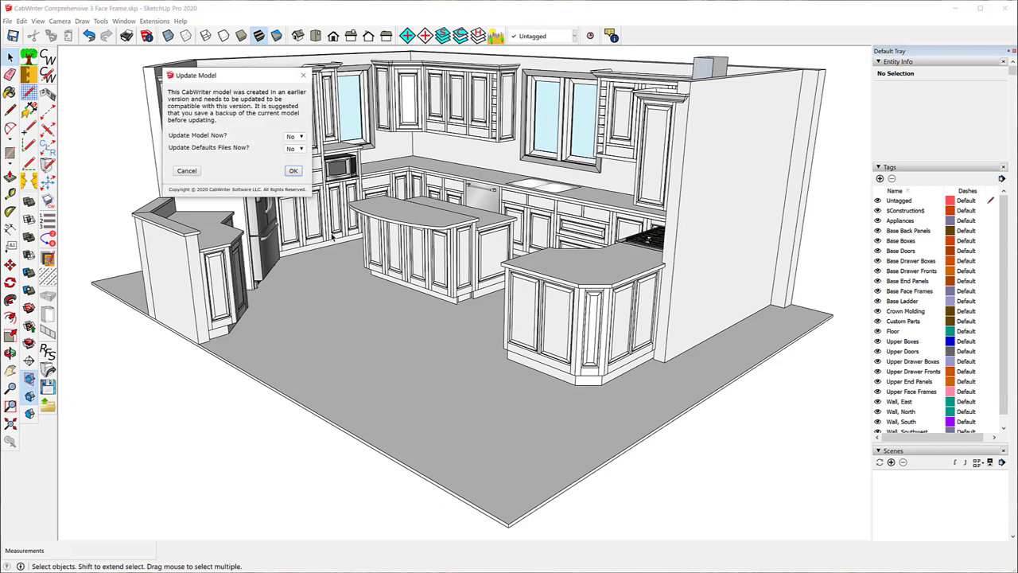
click(299, 138)
click(296, 146)
click(295, 149)
click(294, 158)
click(294, 171)
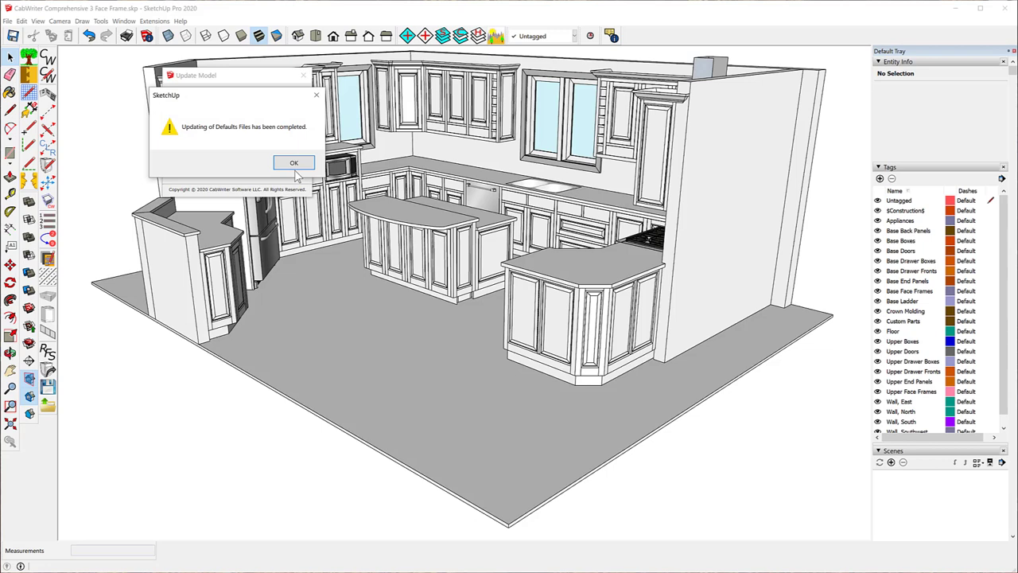
click(293, 163)
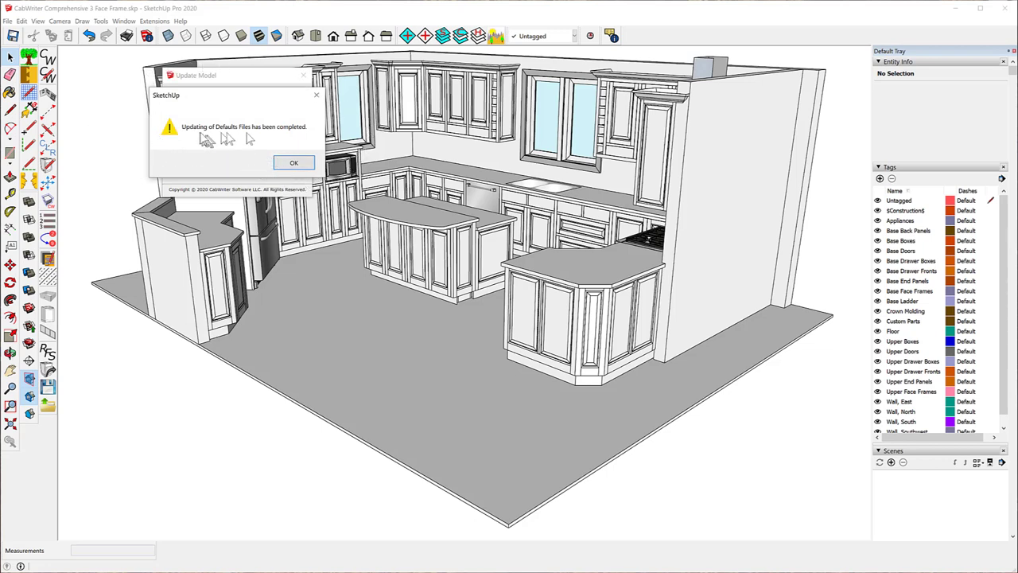
click(293, 163)
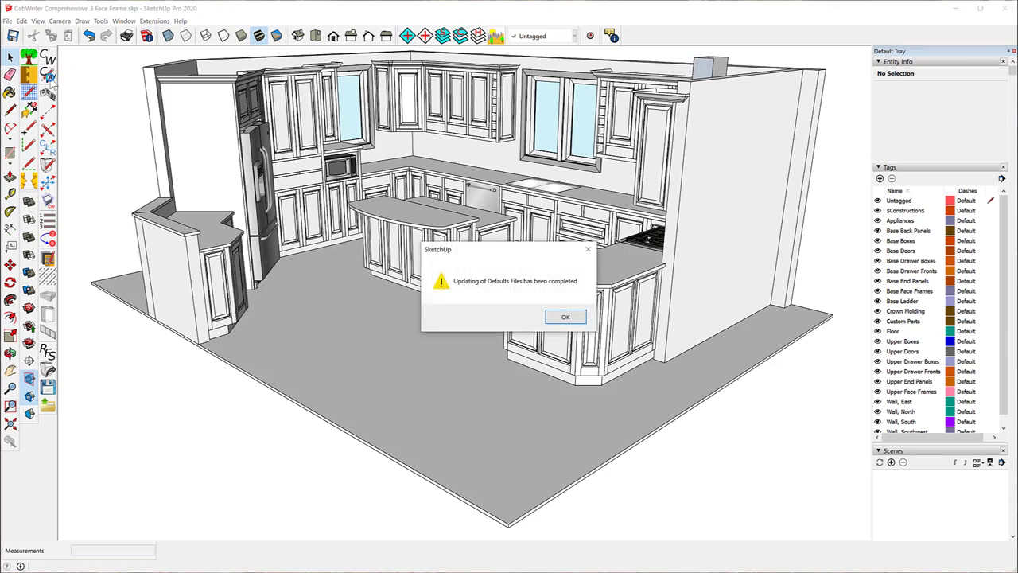
click(565, 318)
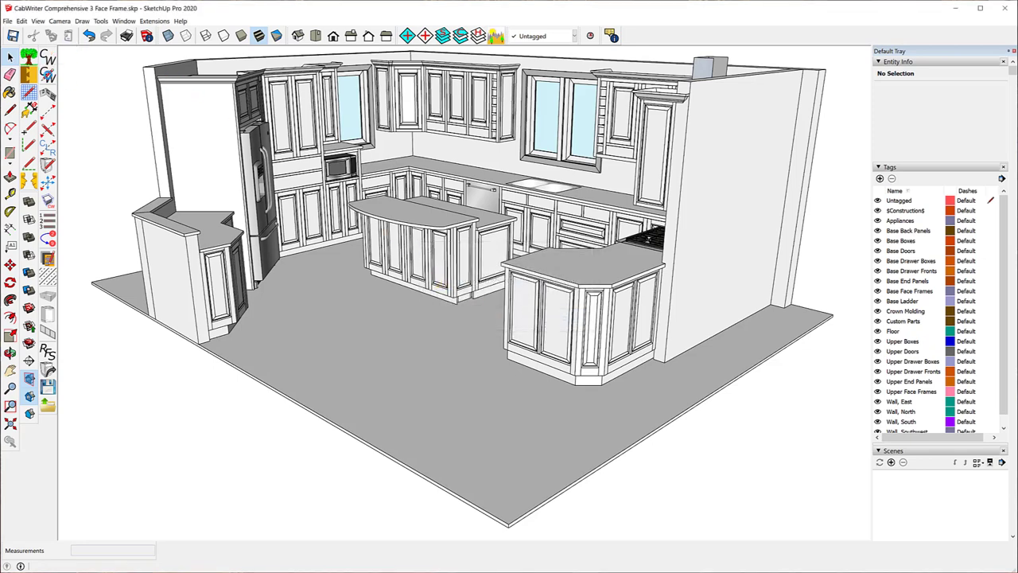
Step: Open the project settings, check the general, wall and layer assignment values, and close them again
click(48, 77)
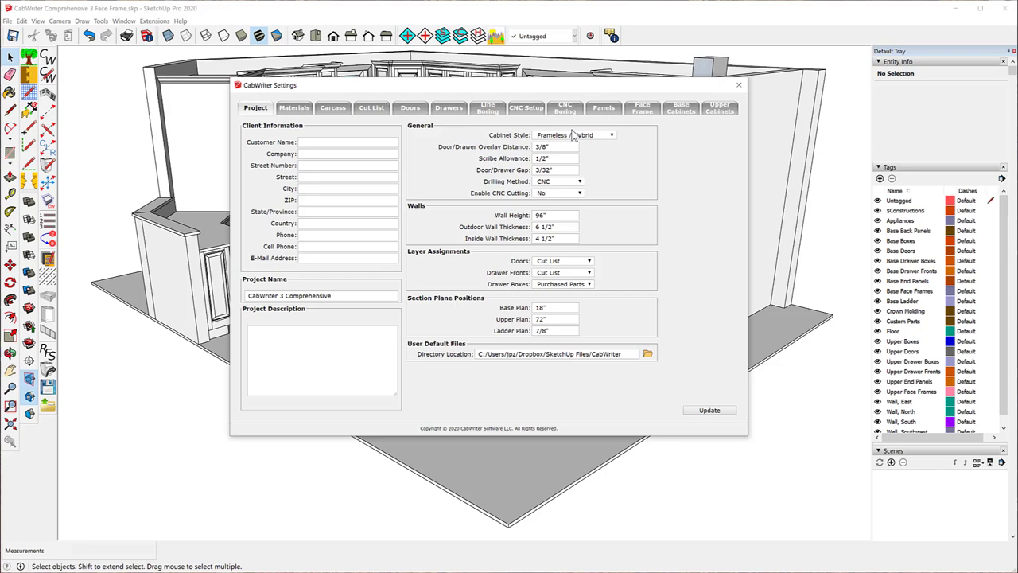
click(738, 86)
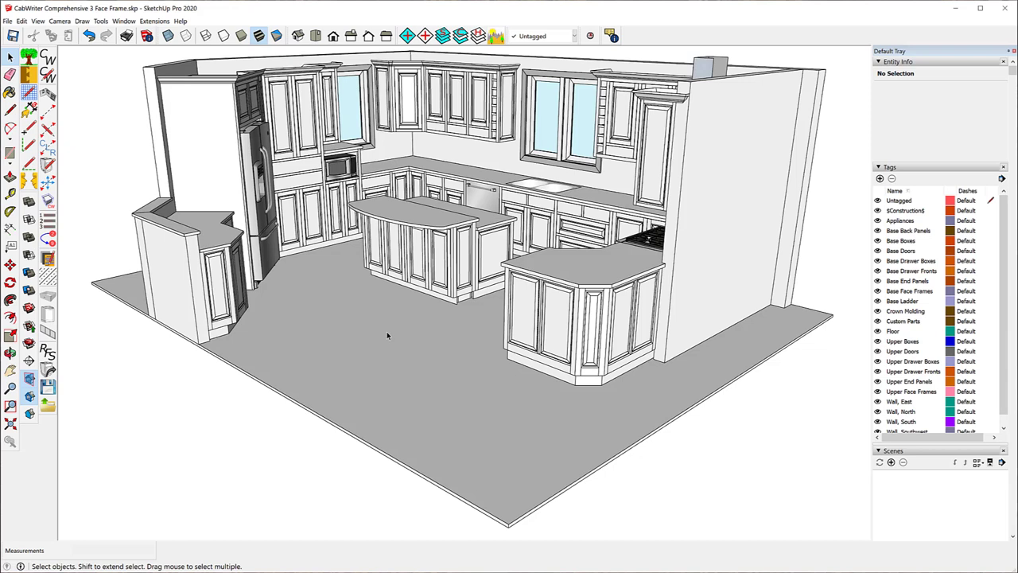
Step: Create the basic scene set with doors and drawer fronts assigned to Cut List and drawer boxes to Purchased Parts
click(8, 21)
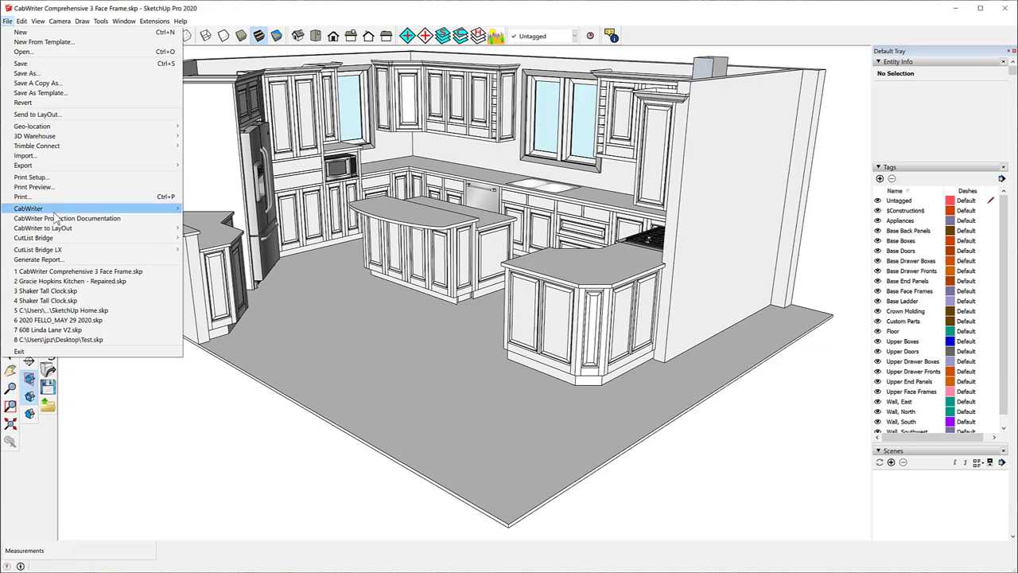
mouse_move(64, 209)
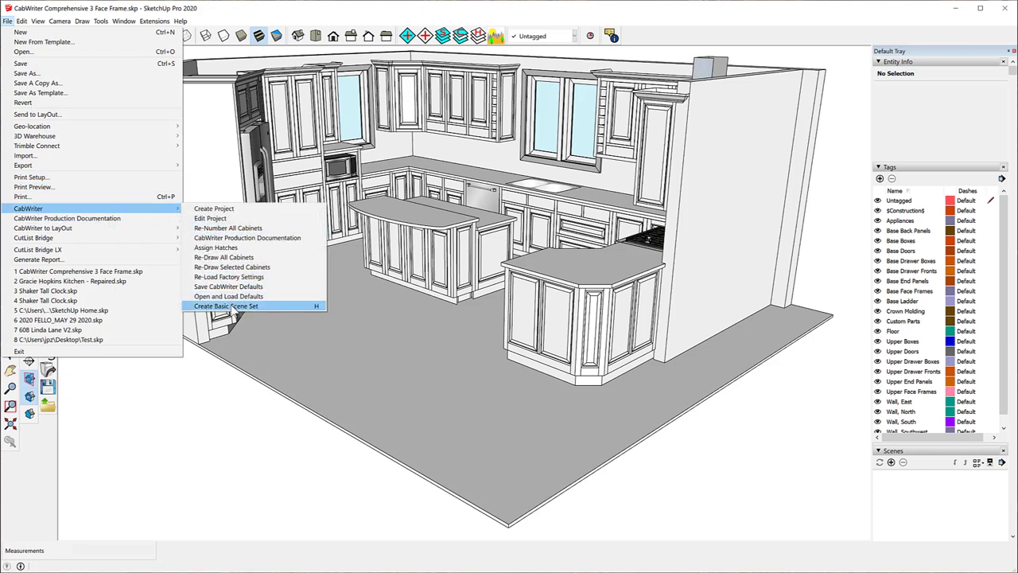
click(235, 306)
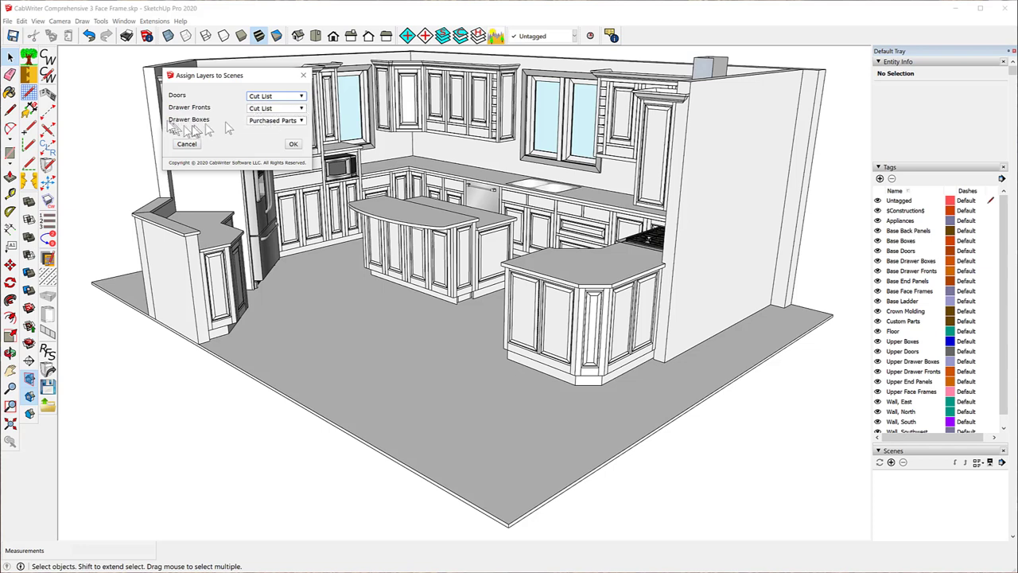
click(294, 144)
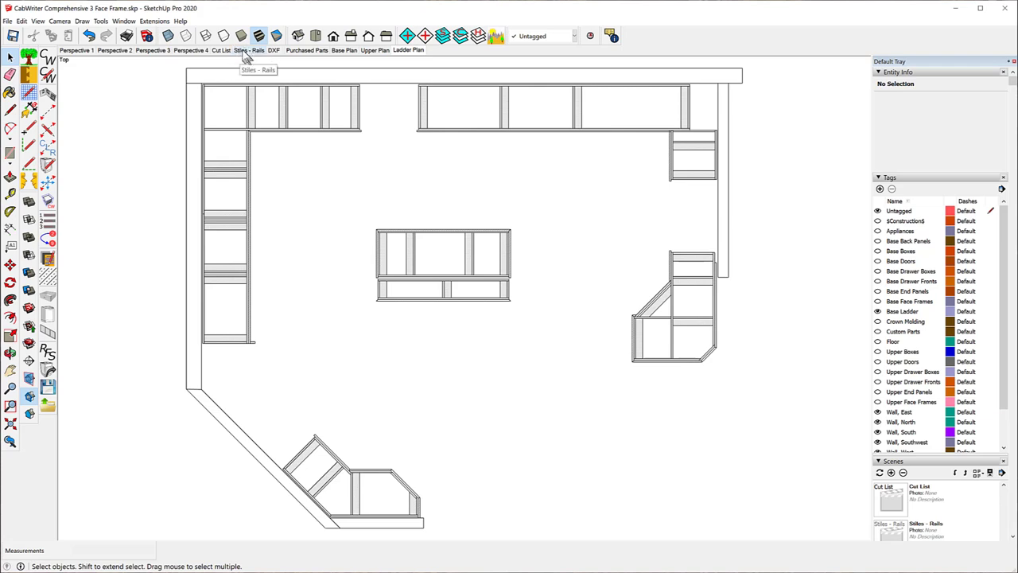
Step: Show the Stiles - Rails scene and update it with the current view
click(247, 51)
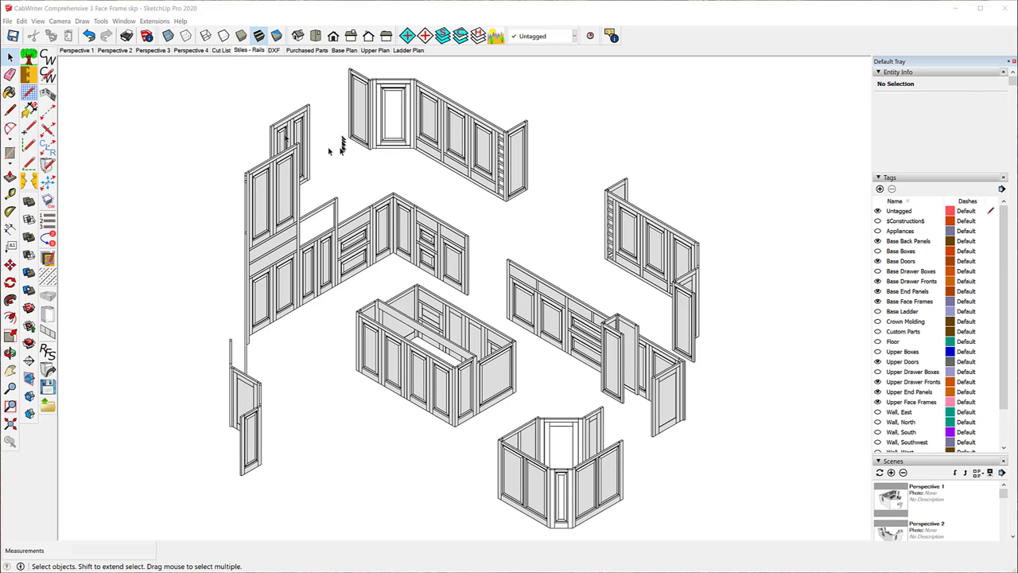
right_click(248, 52)
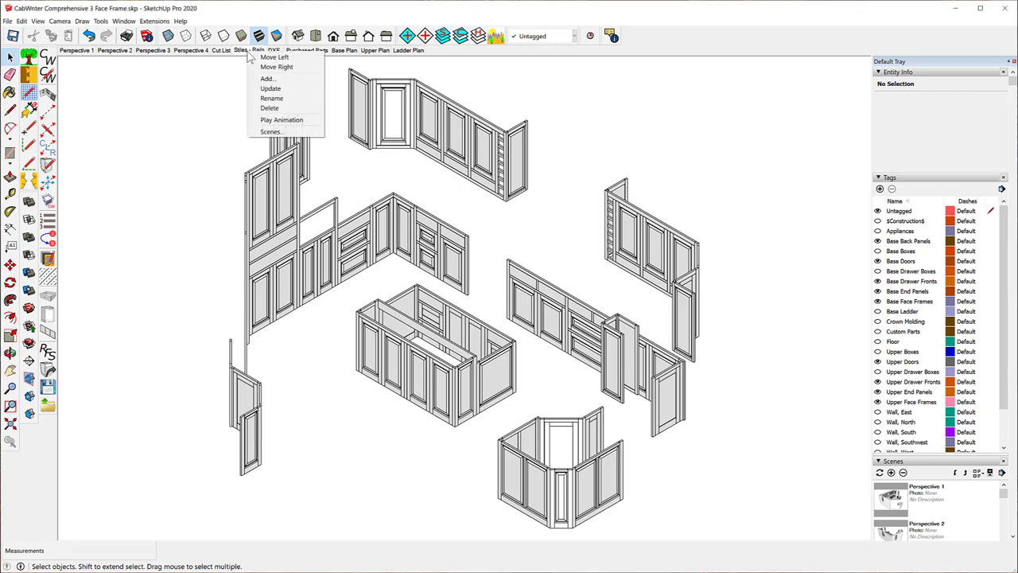
click(279, 89)
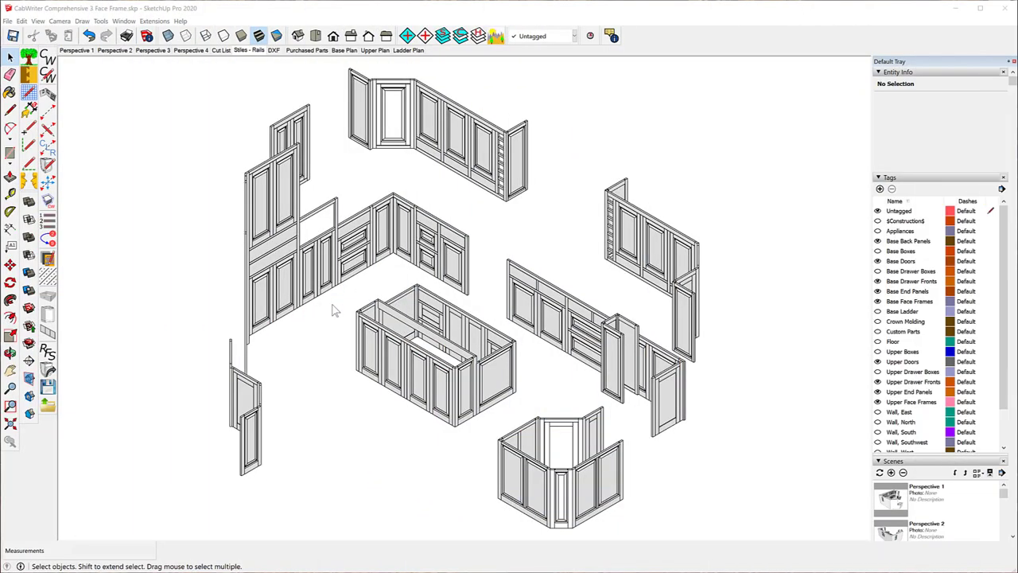
Step: Open the production documentation setup and examine the choices for units format, measurement multiplier, display units and restore units
click(8, 20)
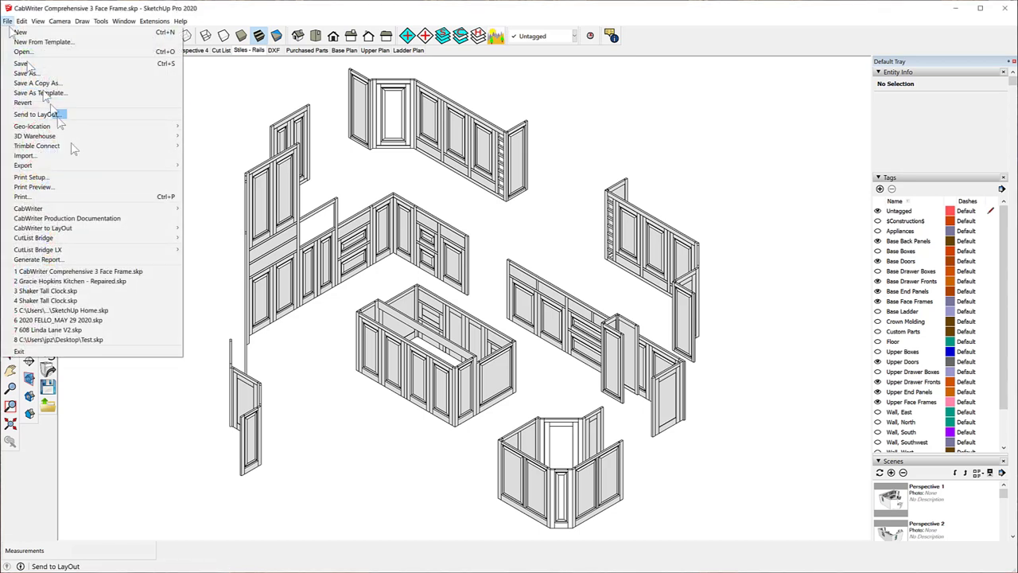
click(118, 219)
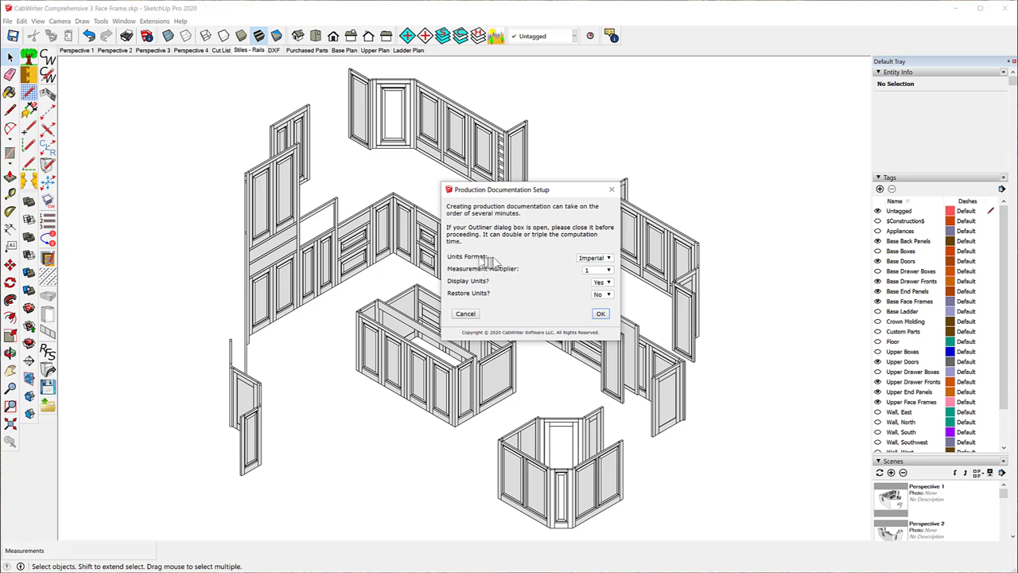
click(609, 259)
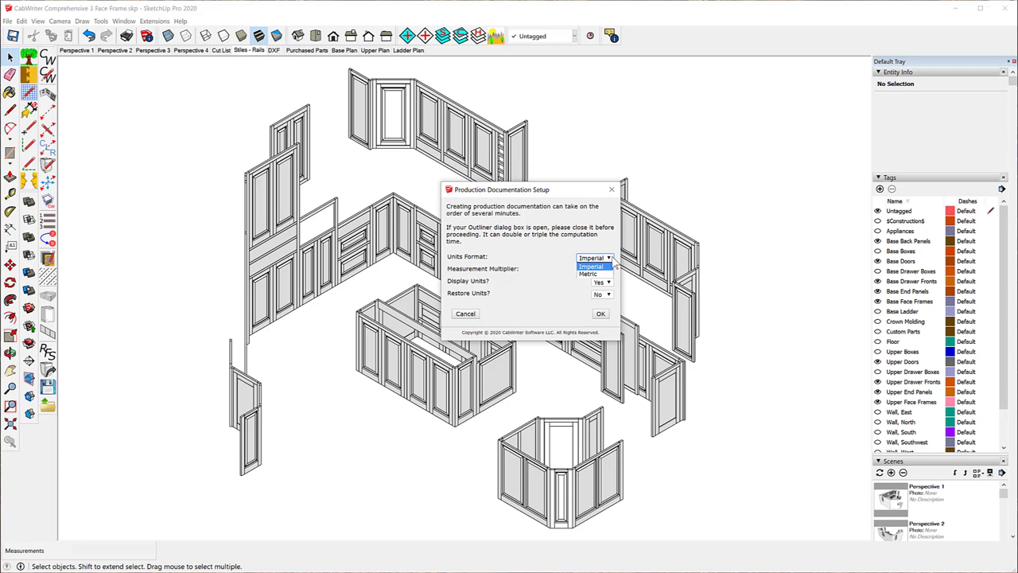
click(613, 265)
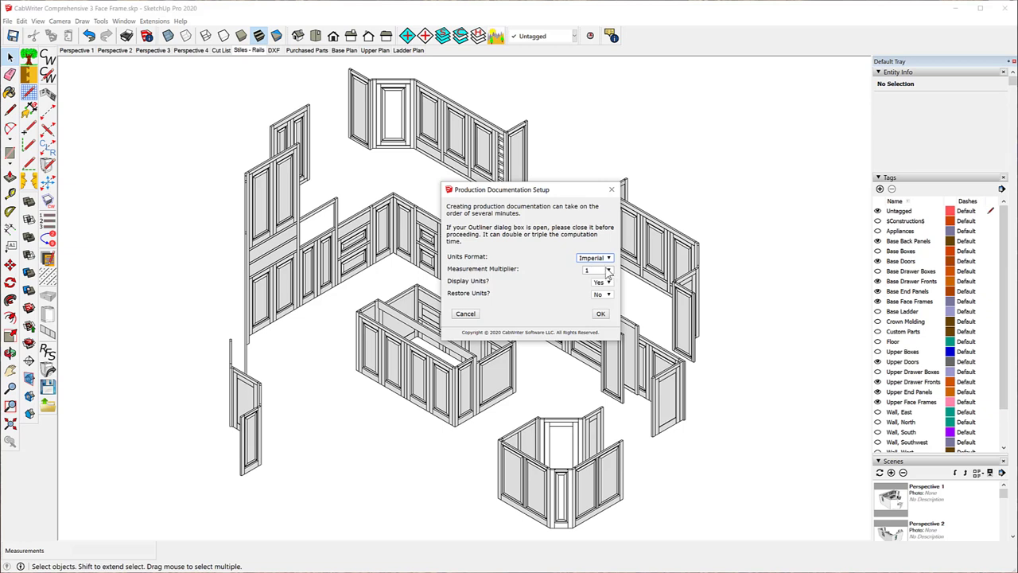
click(608, 271)
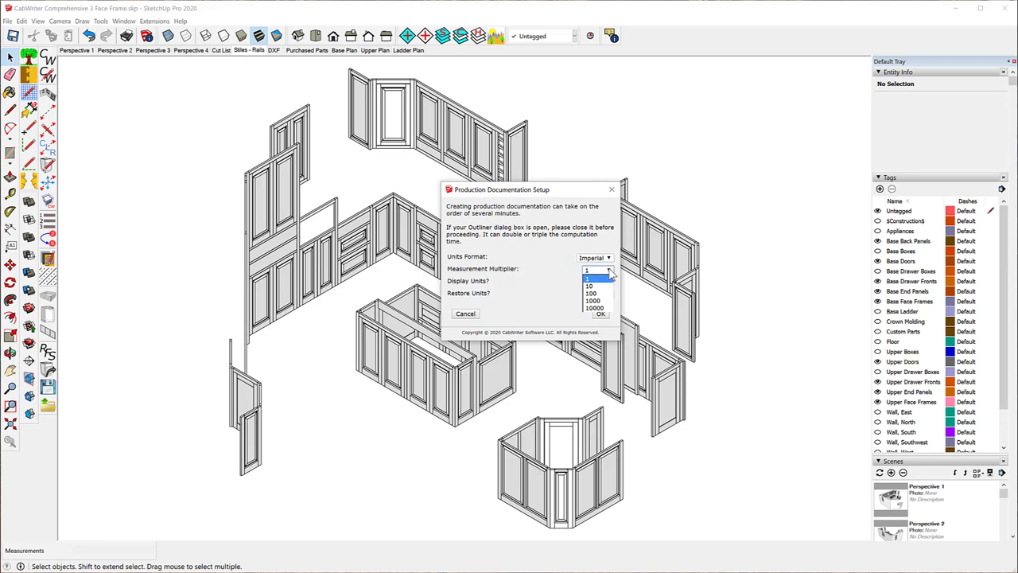
click(610, 272)
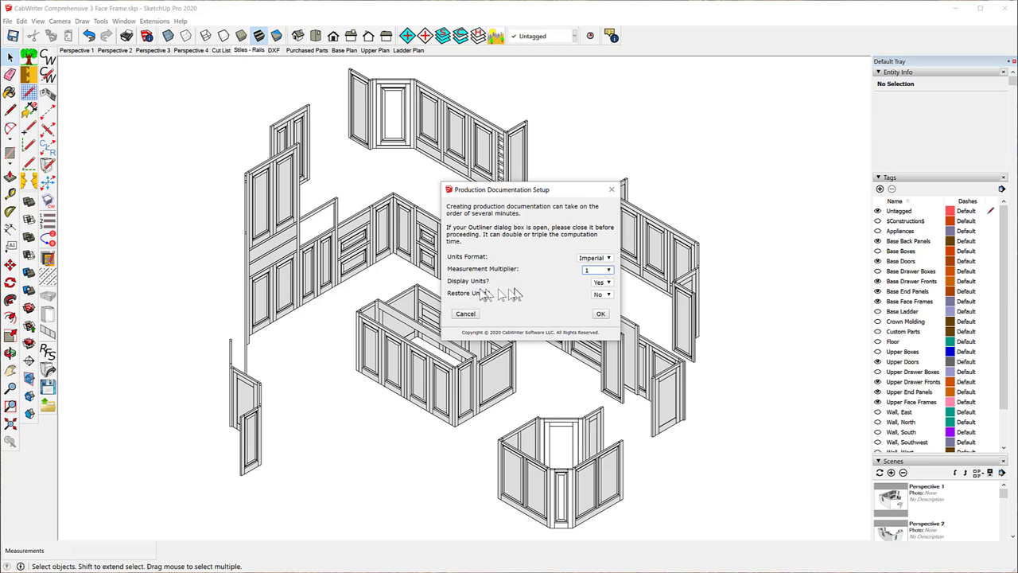
click(608, 284)
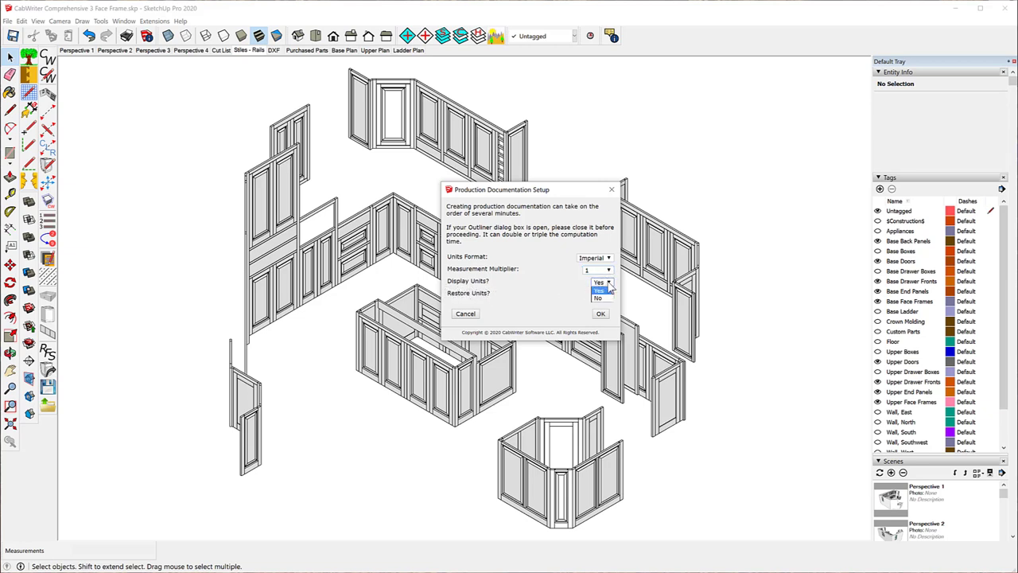
click(606, 289)
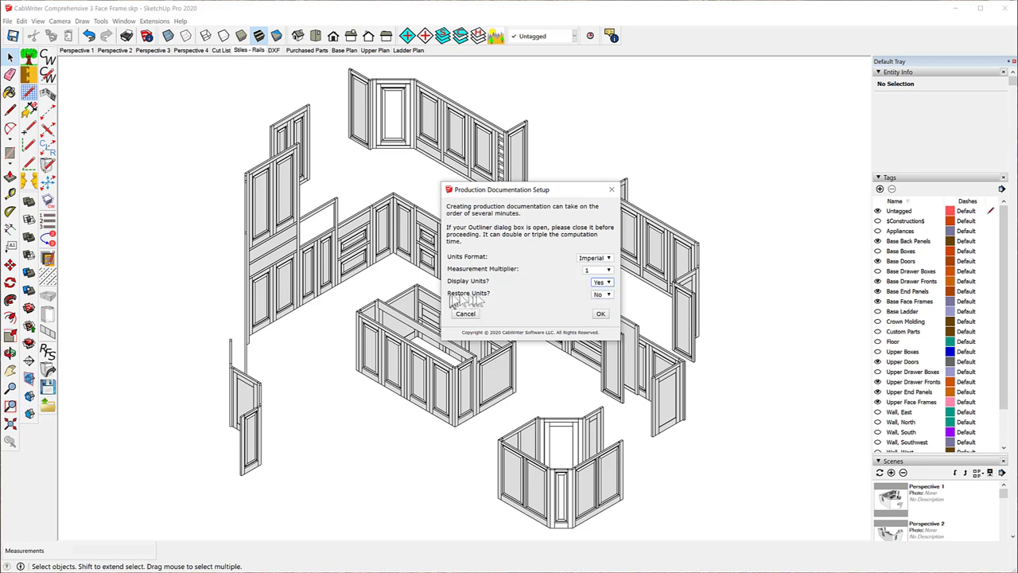
click(607, 294)
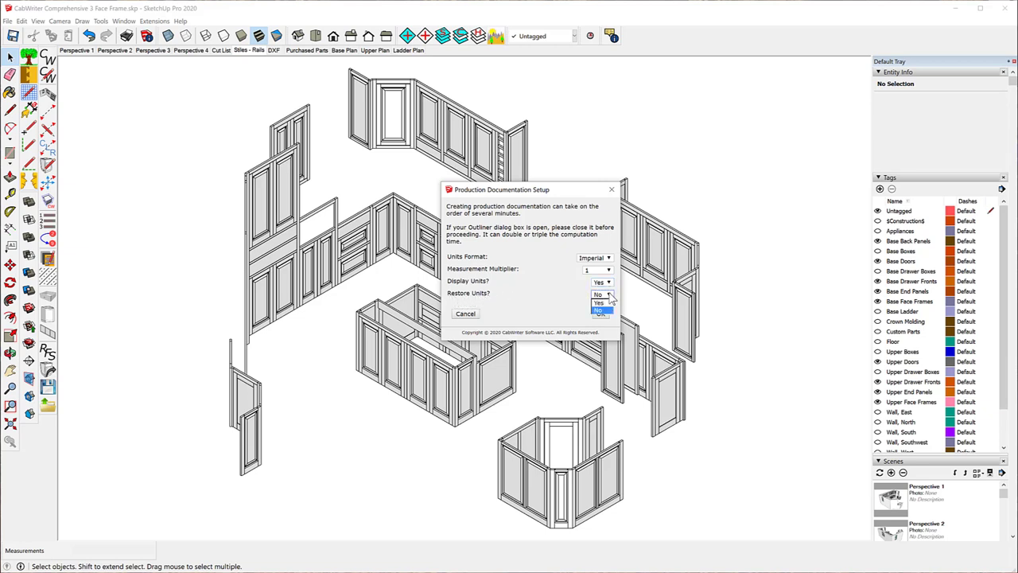
click(610, 297)
Step: Set the production documentation units format to Metric, display units to No and restore units to Yes
click(608, 259)
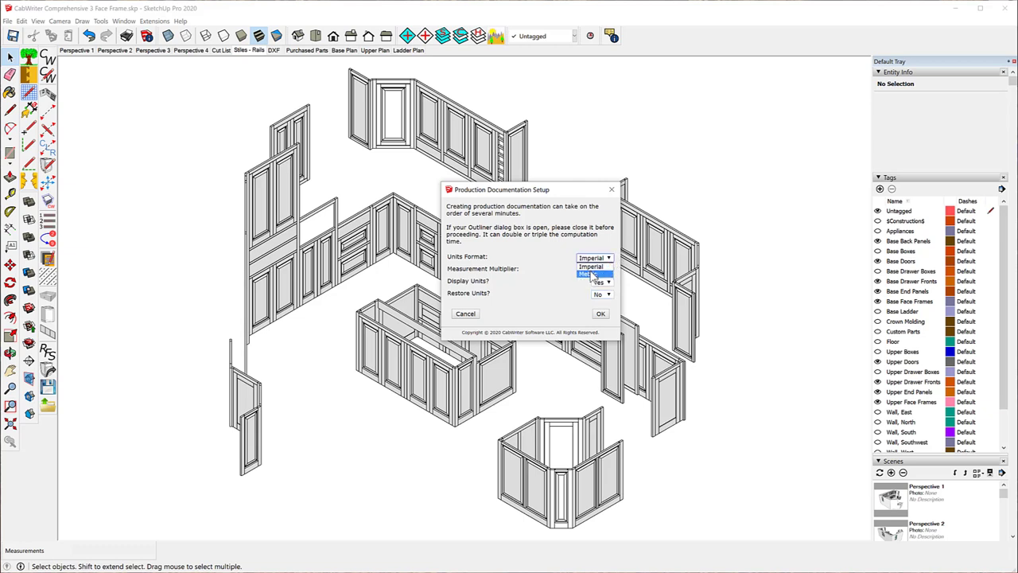
click(606, 279)
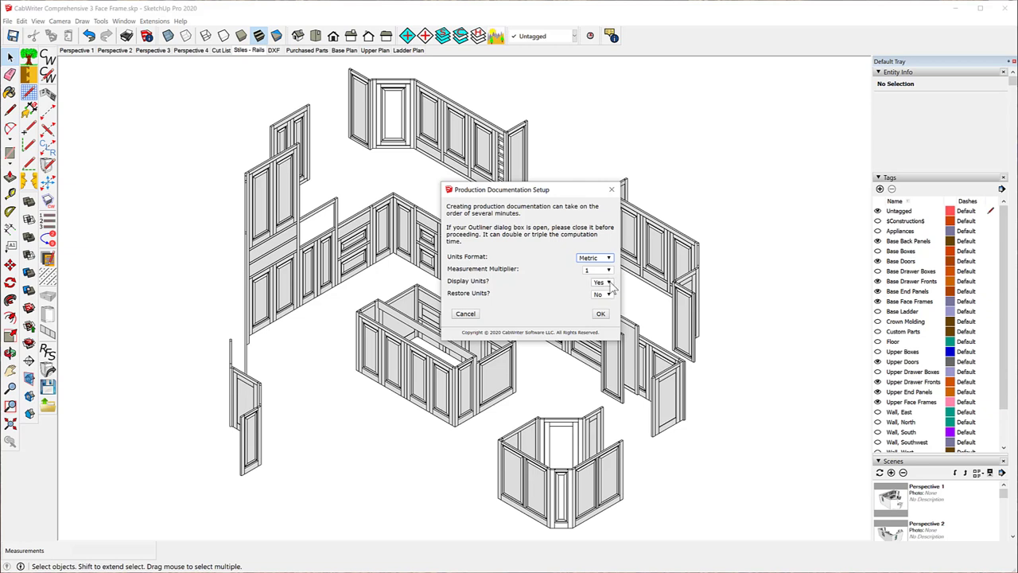
click(608, 283)
click(598, 298)
click(602, 294)
click(601, 303)
Step: Set display units to Yes and the units format to Imperial, and accept the production documentation setup
click(609, 259)
click(609, 269)
click(609, 282)
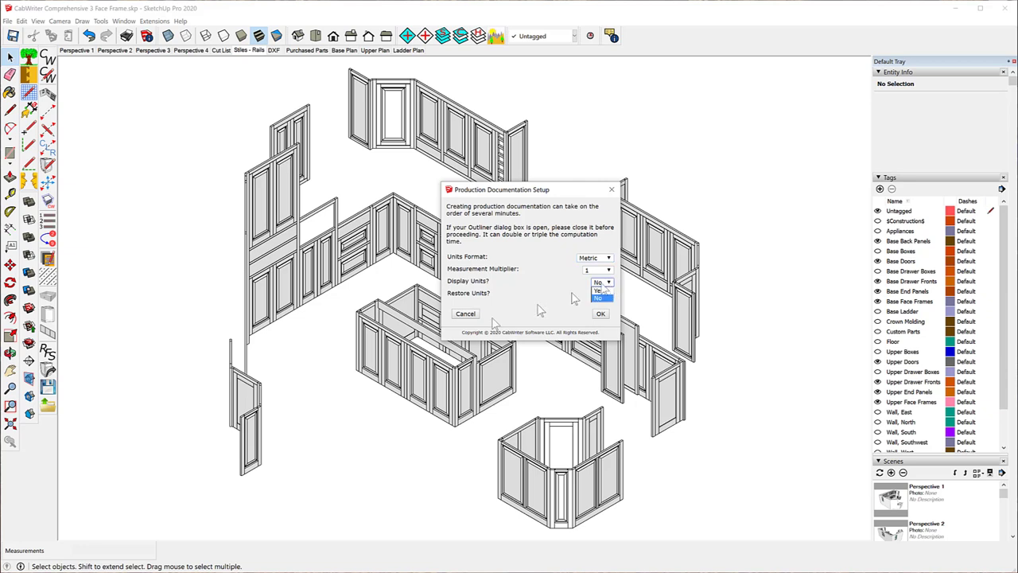
click(599, 290)
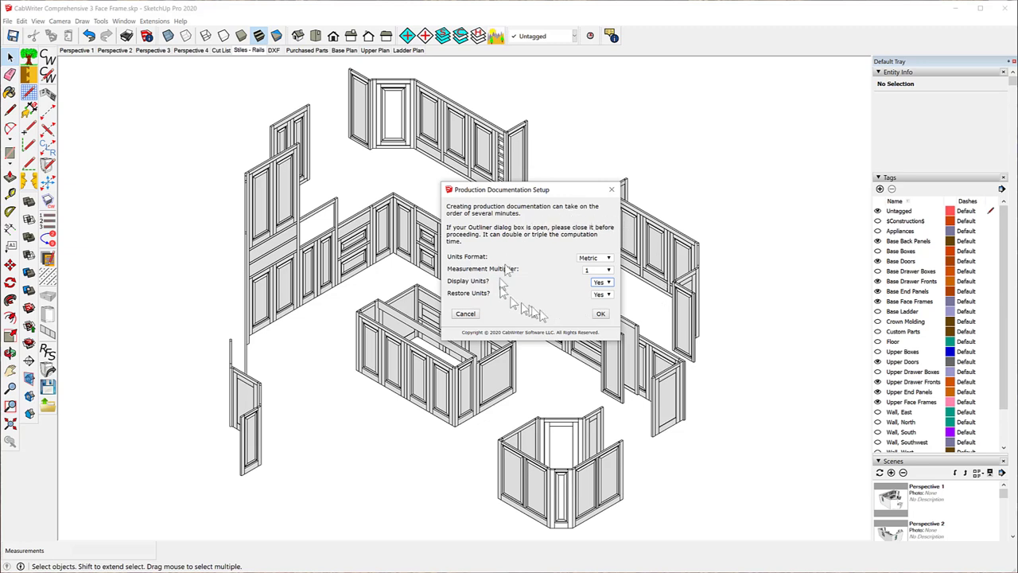
click(607, 258)
click(604, 266)
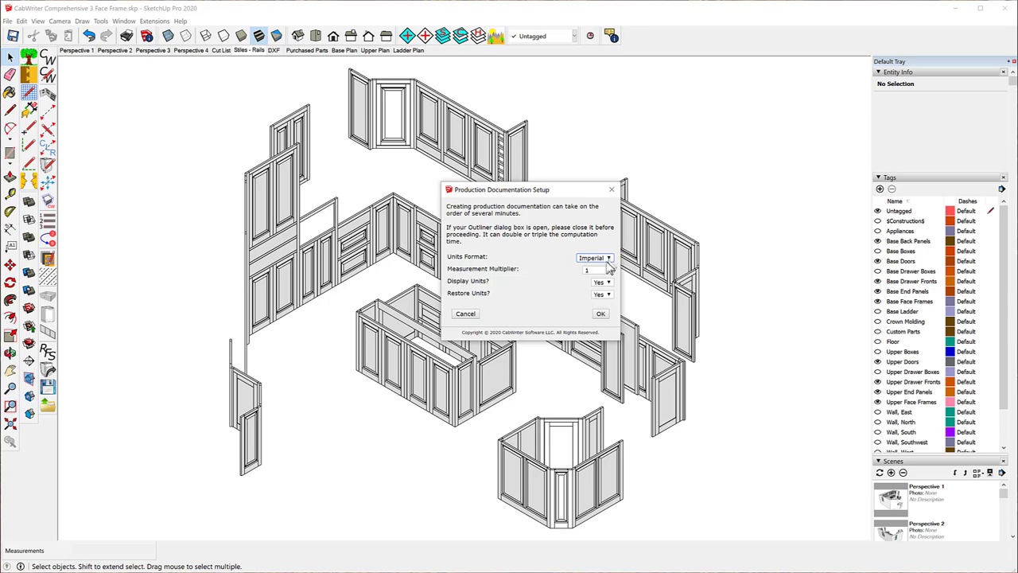
click(601, 314)
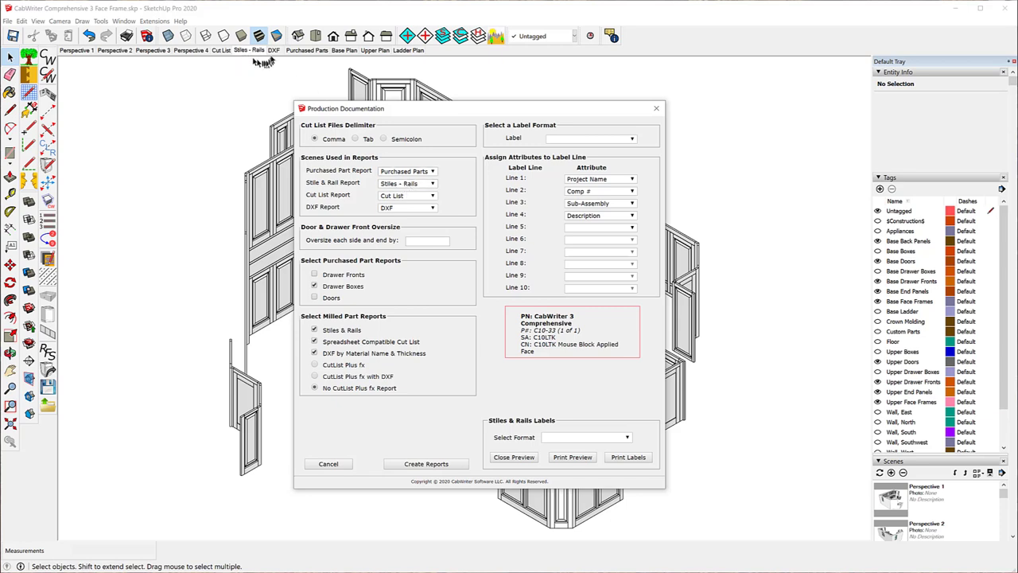
Step: Assign the Perspective 4 scene to the Cut List Report and display that scene in the model
click(434, 200)
click(401, 208)
click(433, 197)
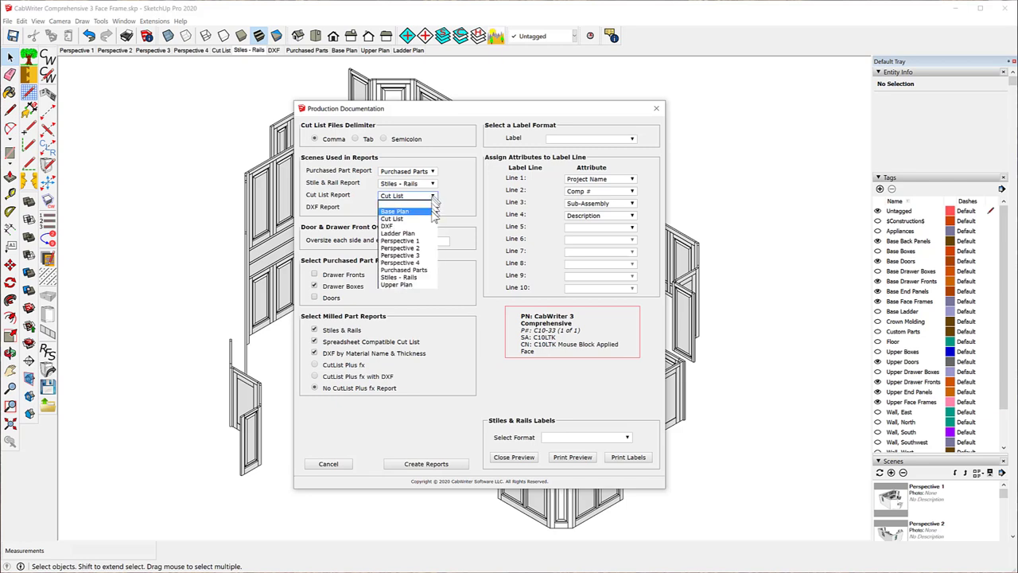
click(402, 262)
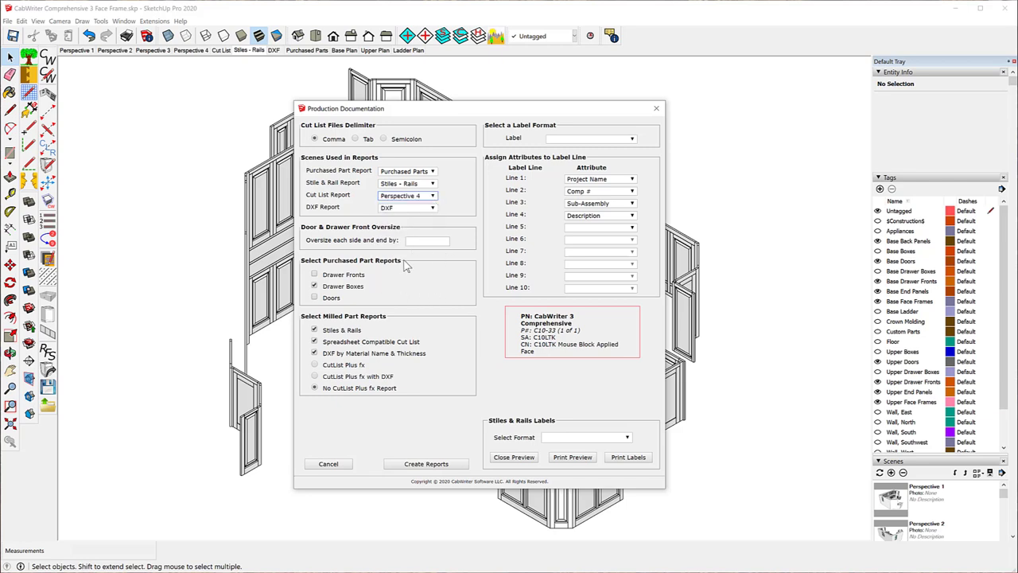
click(191, 51)
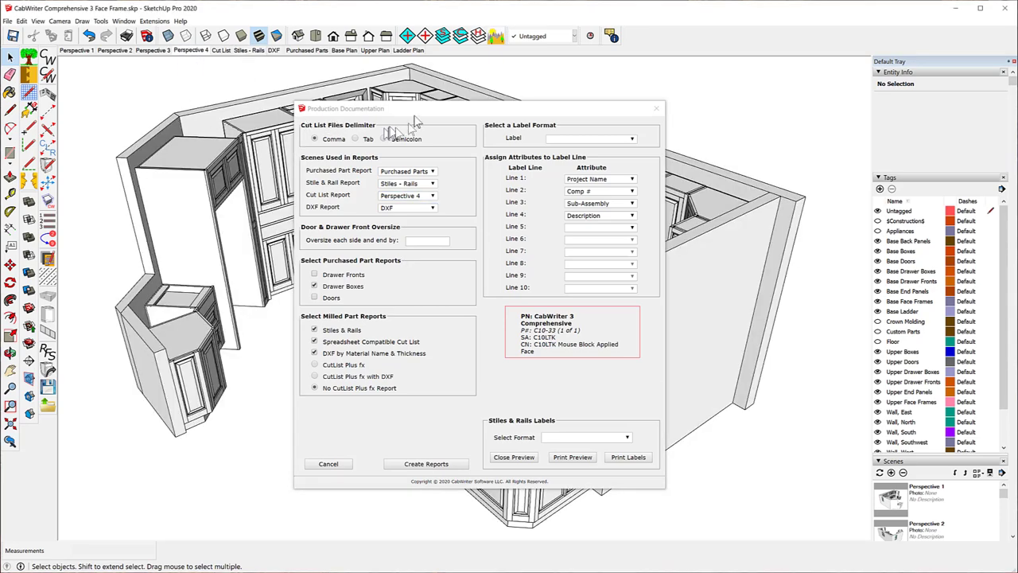
Step: Assign the Cut List scene to the Cut List Report, keeping the Stiles & Rails and Spreadsheet Compatible Cut List reports selected
drag(413, 121, 442, 120)
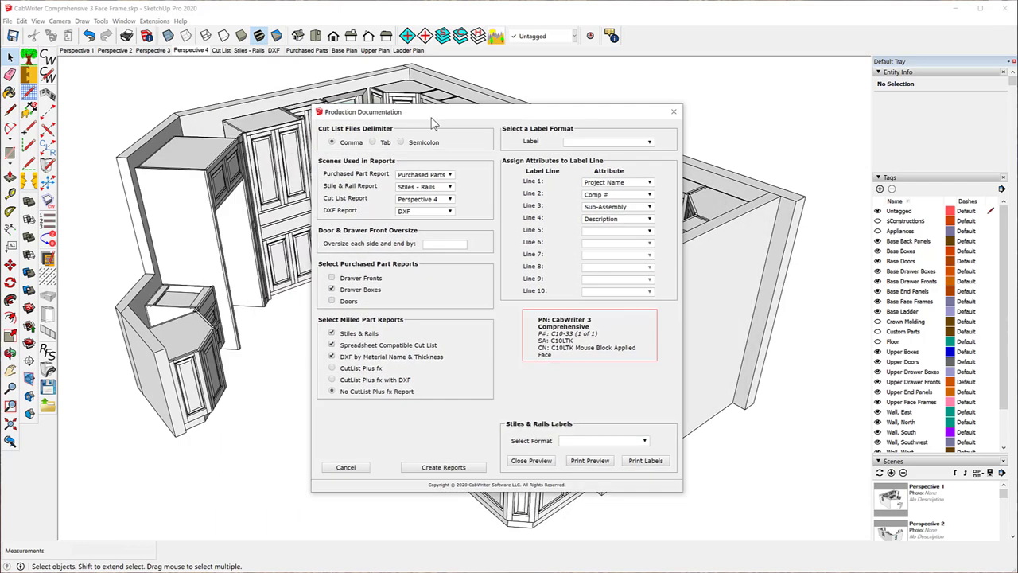
click(449, 199)
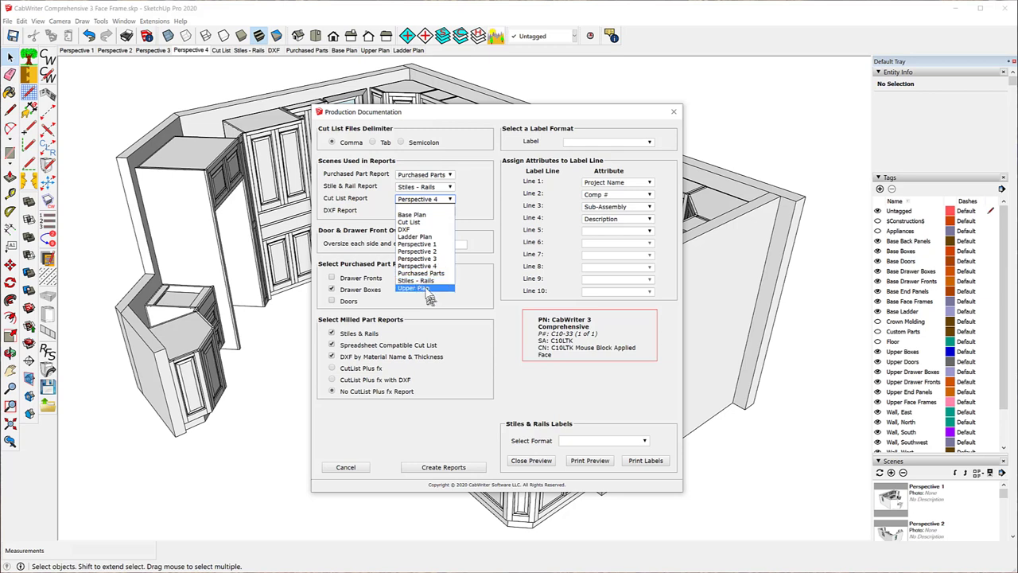
click(418, 223)
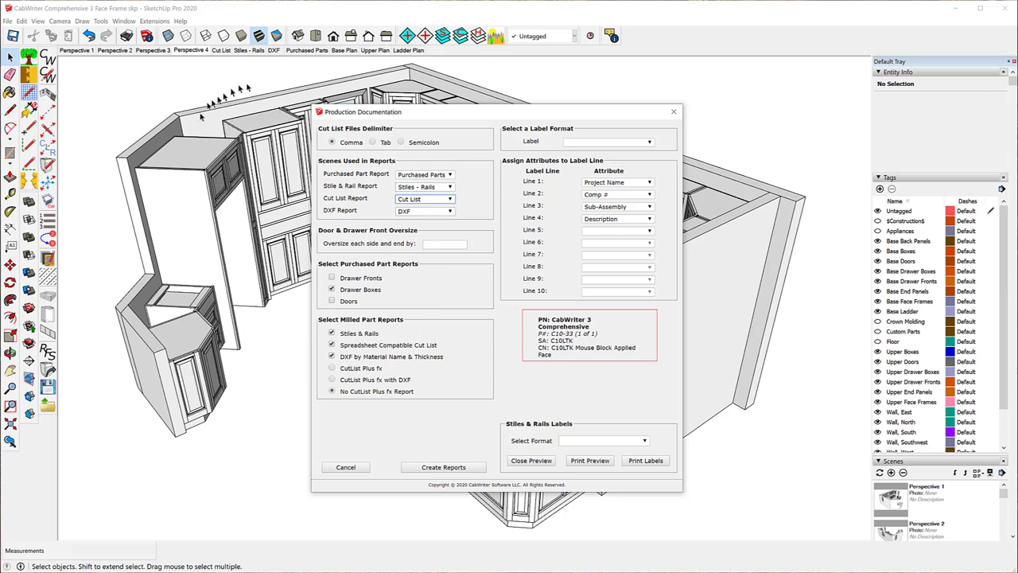
click(331, 333)
click(332, 343)
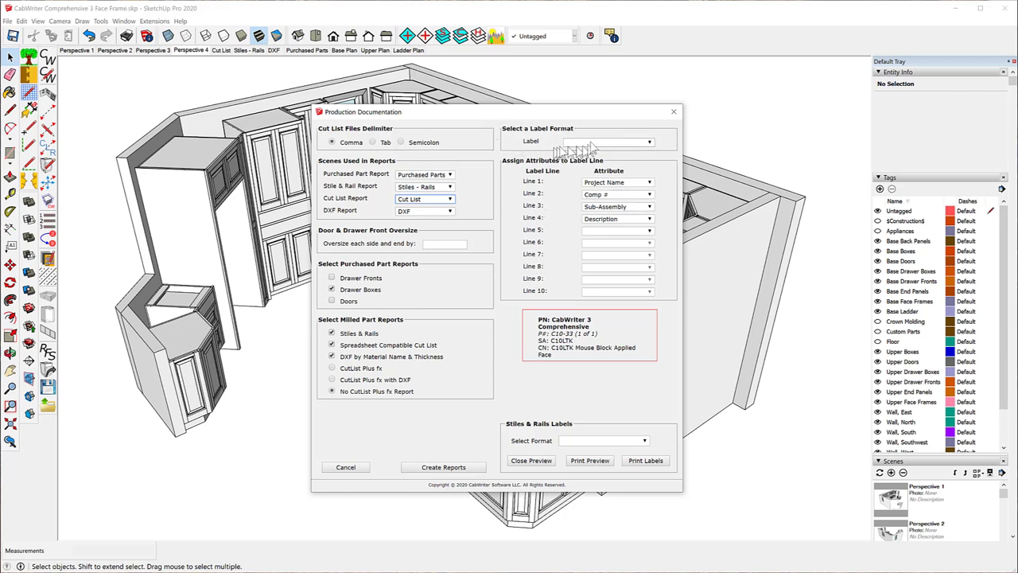
Step: Choose the Stiles & Rails - Avery 5160 label format and assign Project Name to line 1 and Comp # to line 2
click(649, 143)
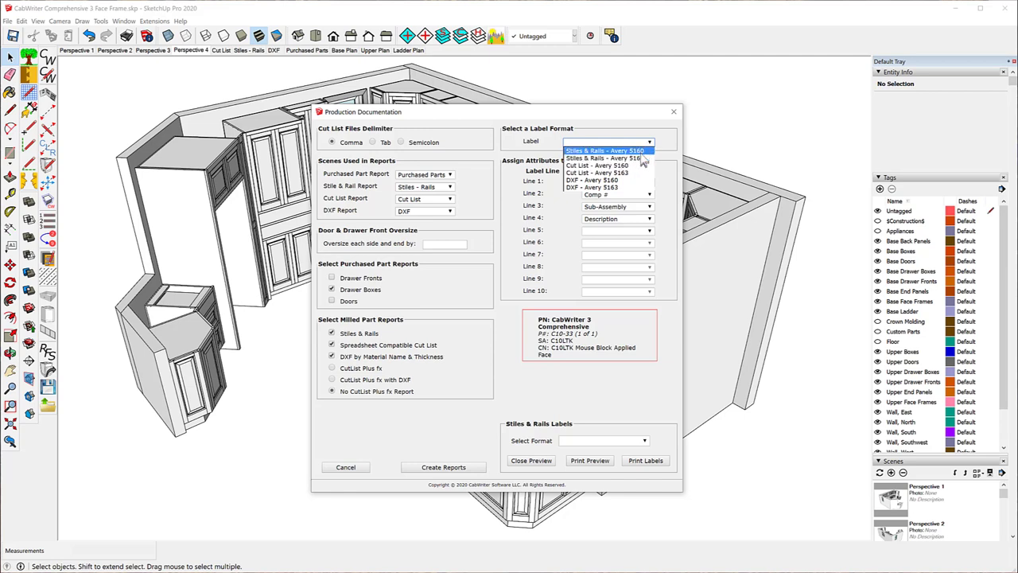
click(641, 150)
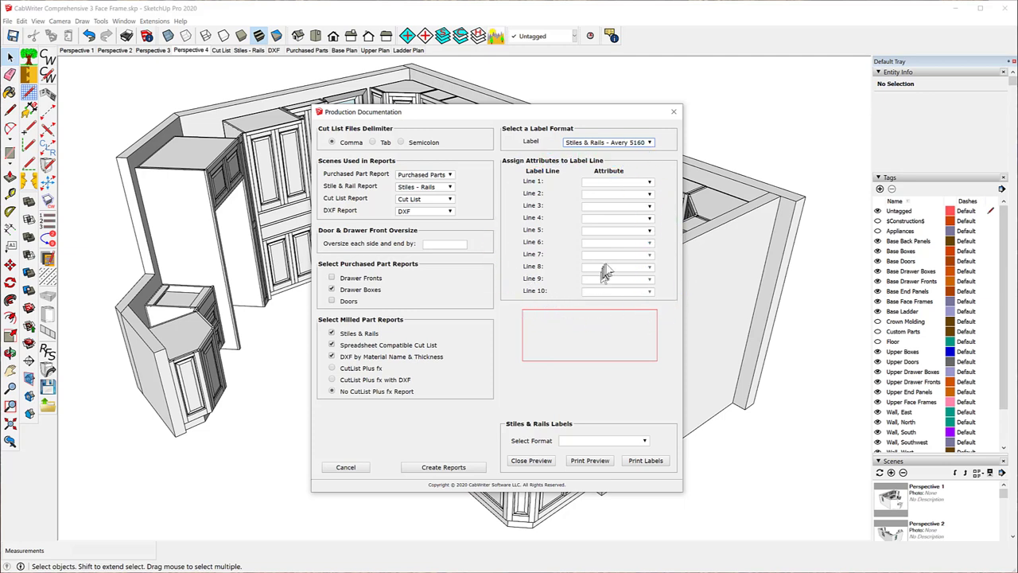
click(649, 231)
click(649, 231)
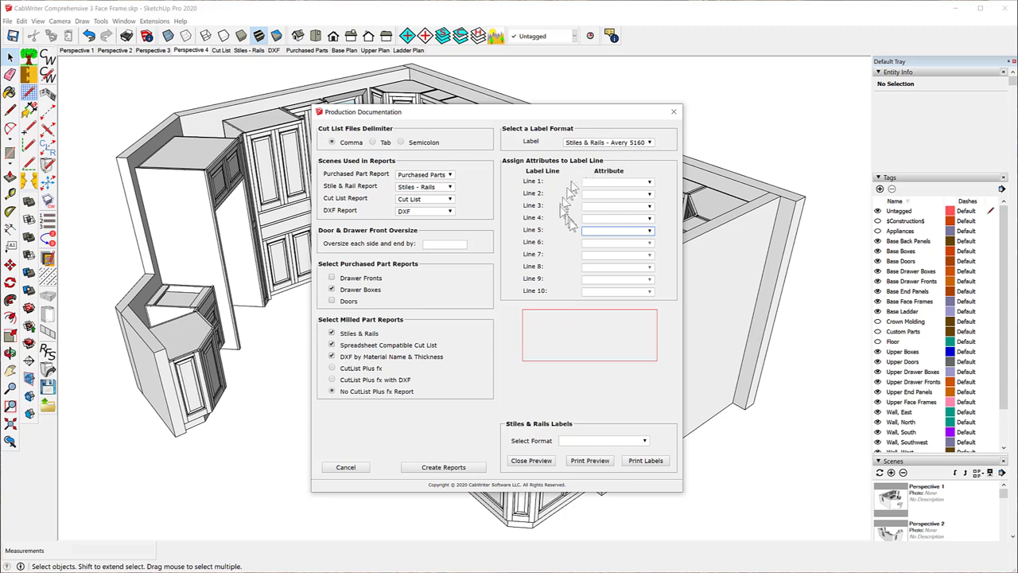
click(649, 182)
click(617, 200)
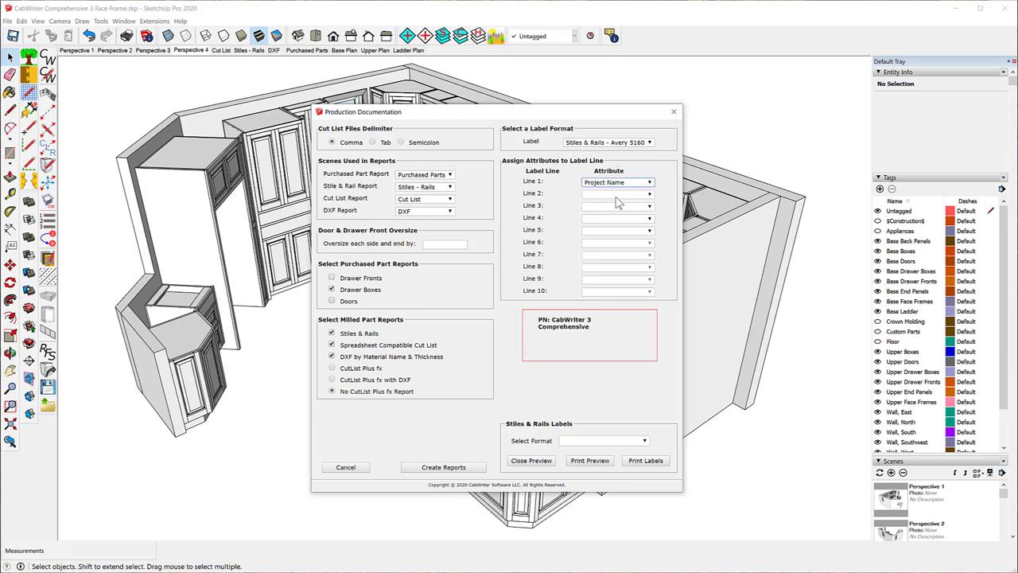
click(649, 195)
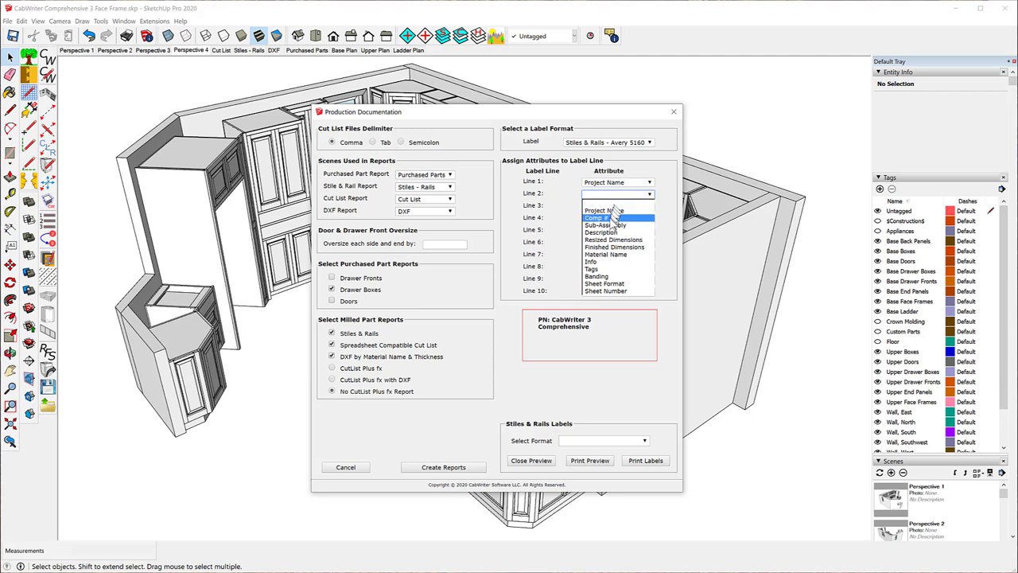
click(609, 218)
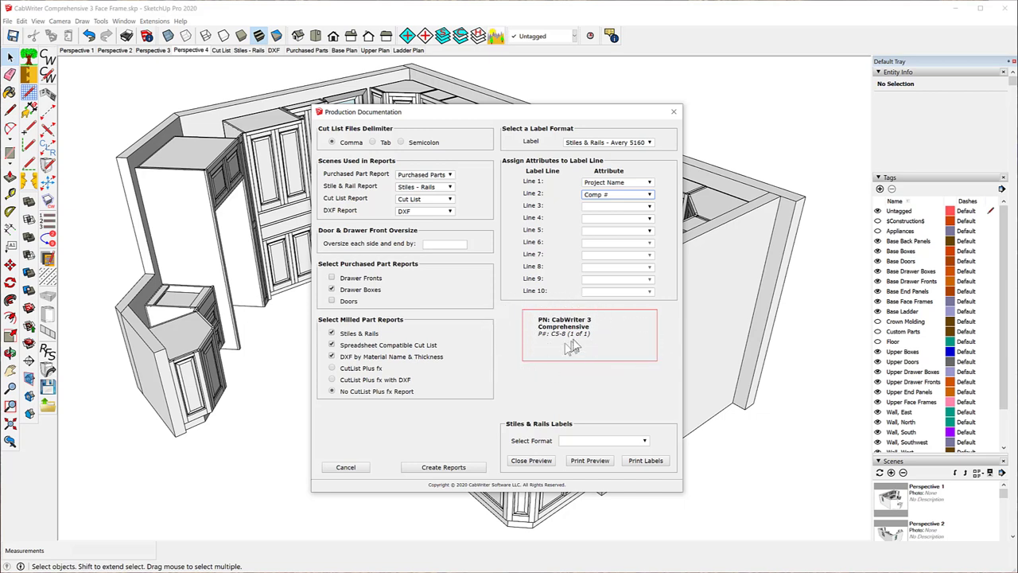
Step: Assign Description to label line 3, try Info on line 4 and replace it with Tags
click(649, 206)
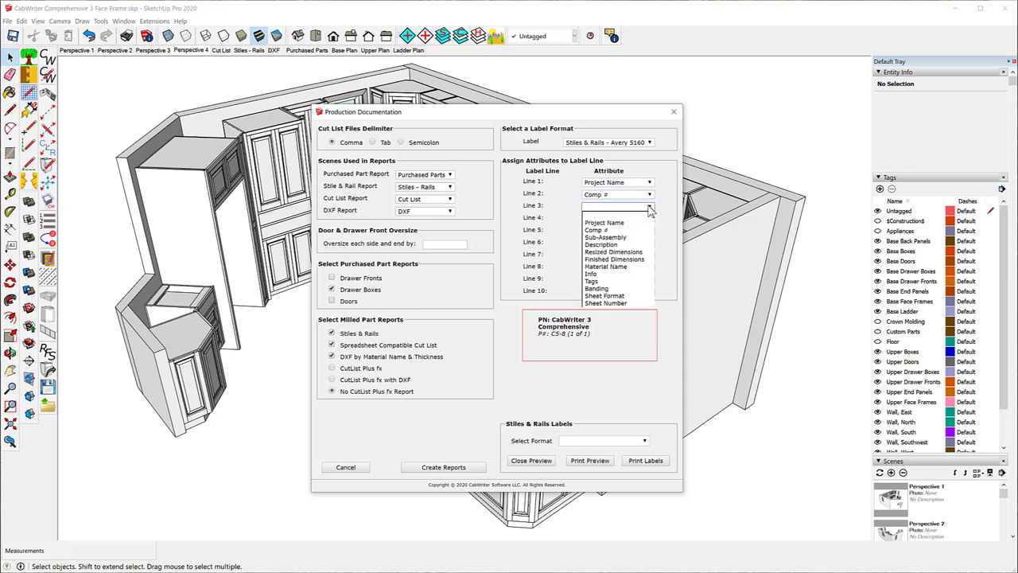
click(599, 245)
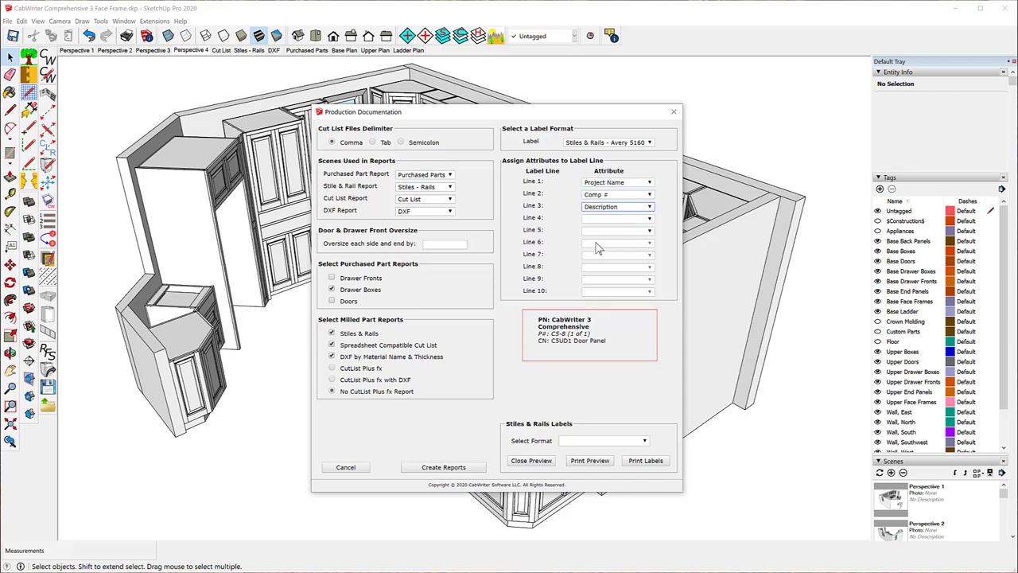
click(650, 219)
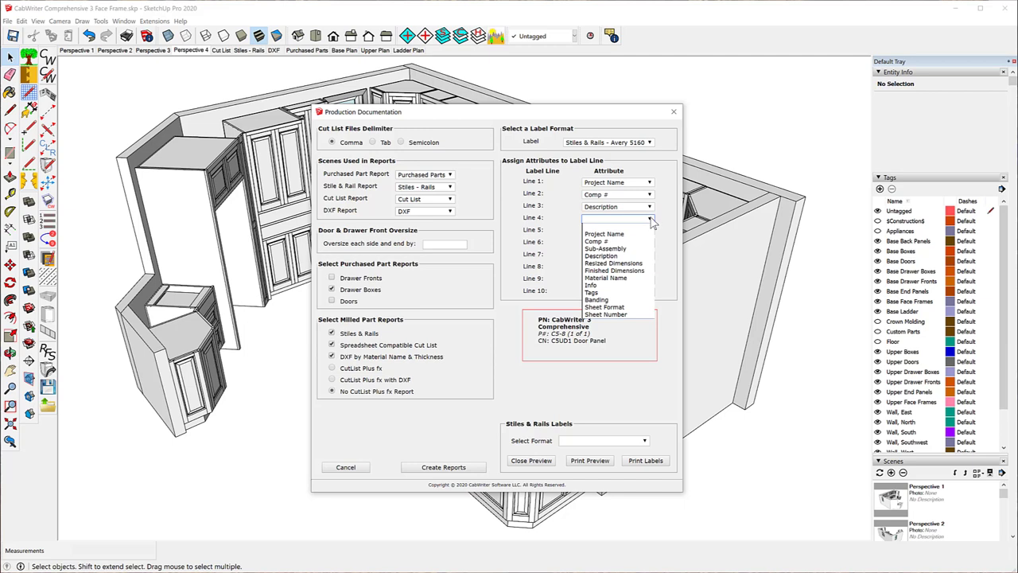
click(617, 285)
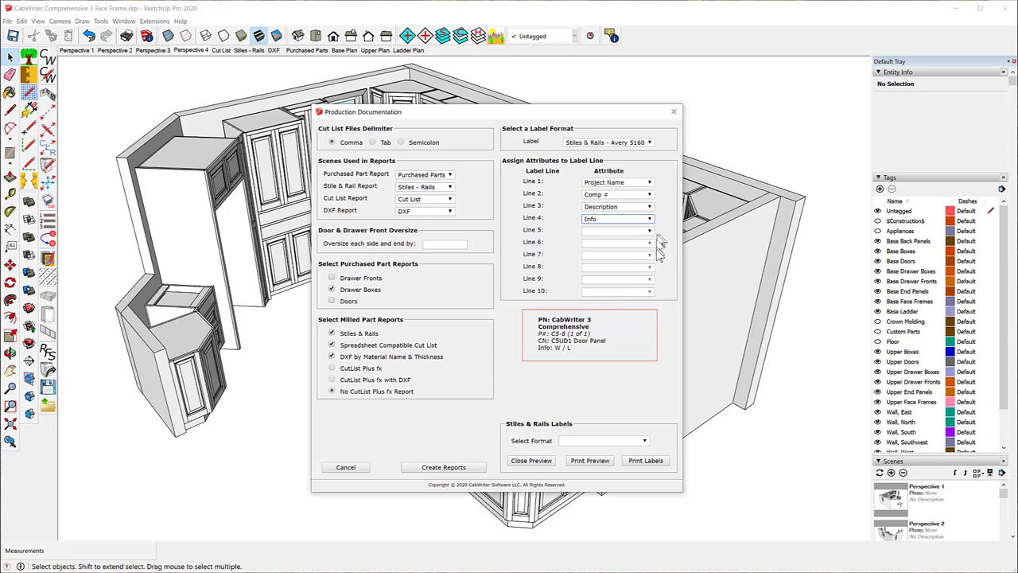
click(649, 220)
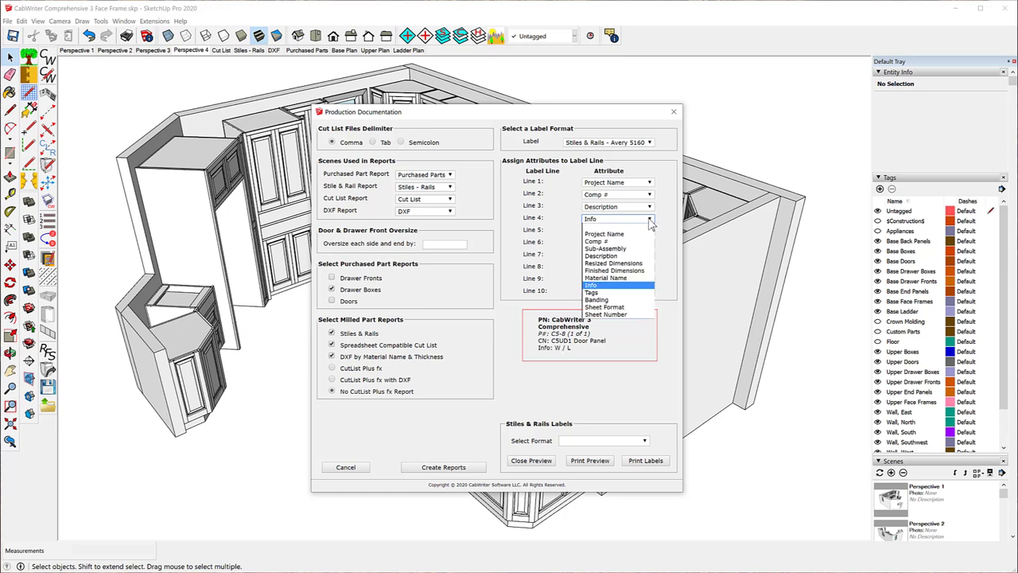
click(590, 293)
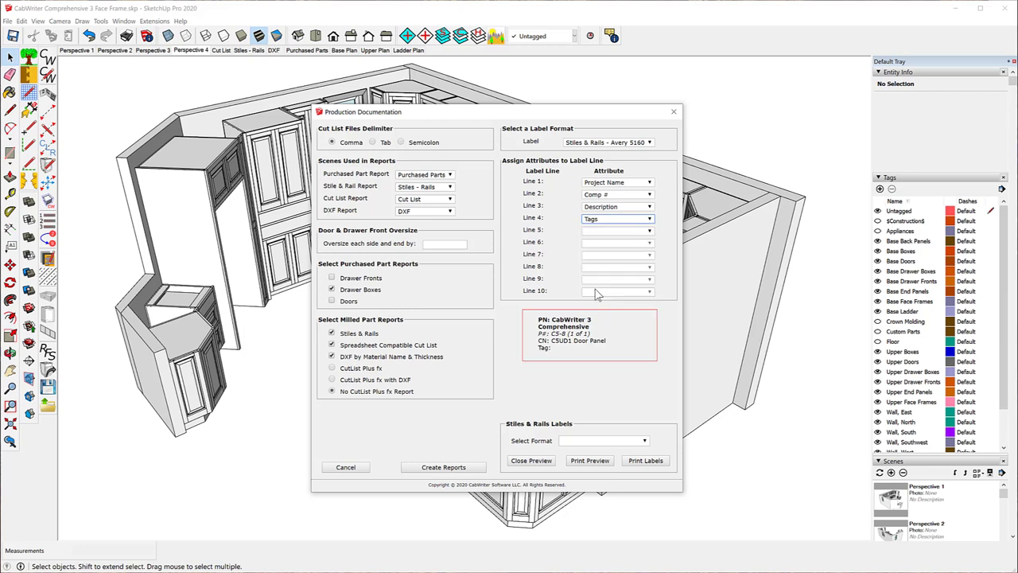
Step: Assign Finished Dimensions to label line 5, comparing its label preview with that of Resized Dimensions
click(648, 231)
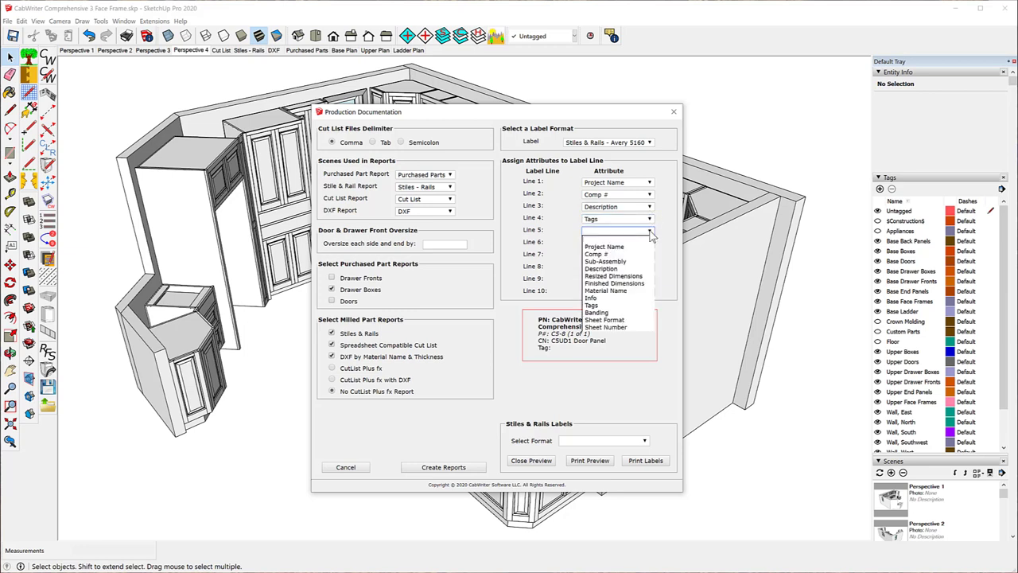
click(604, 284)
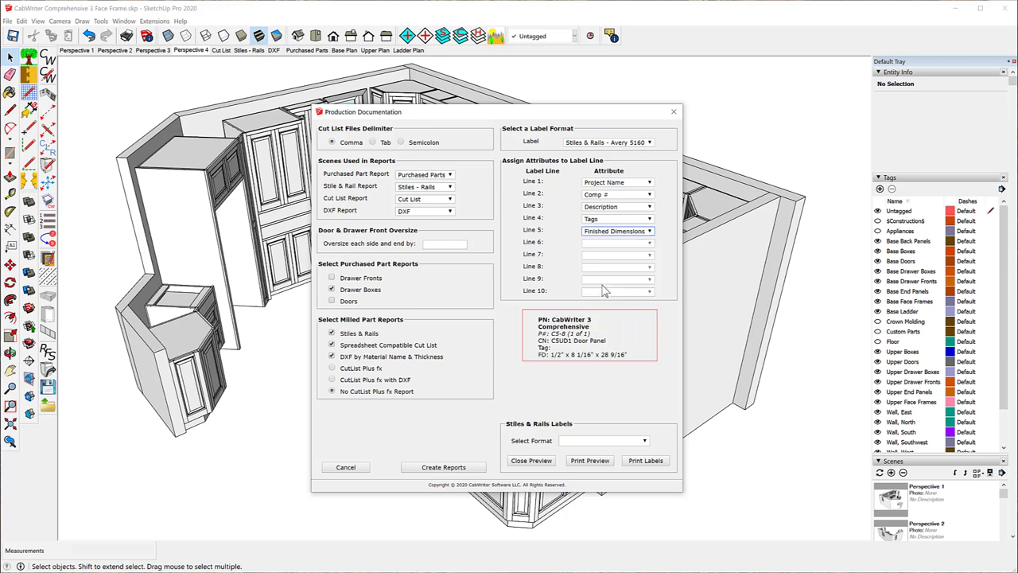
click(648, 231)
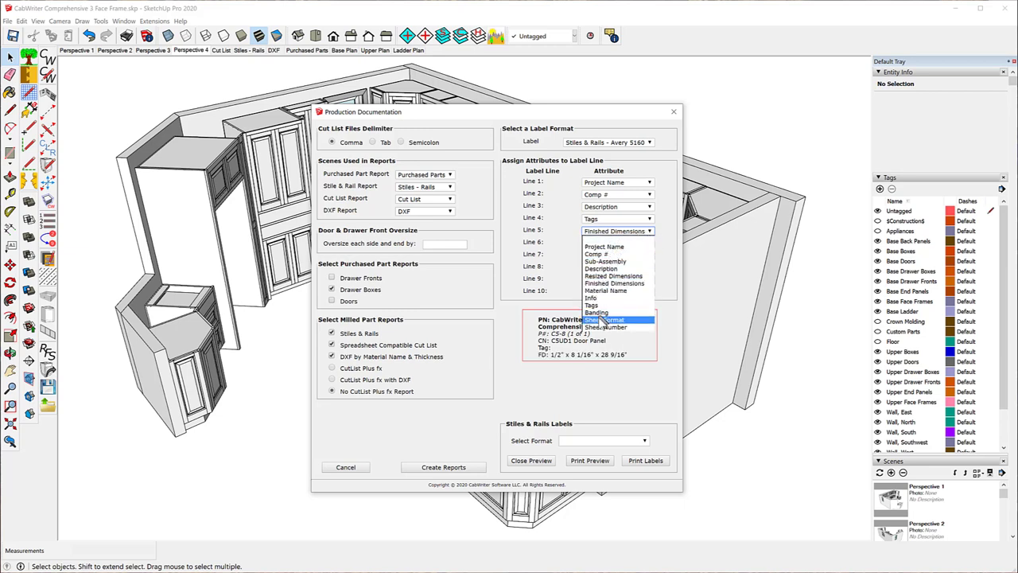
click(608, 275)
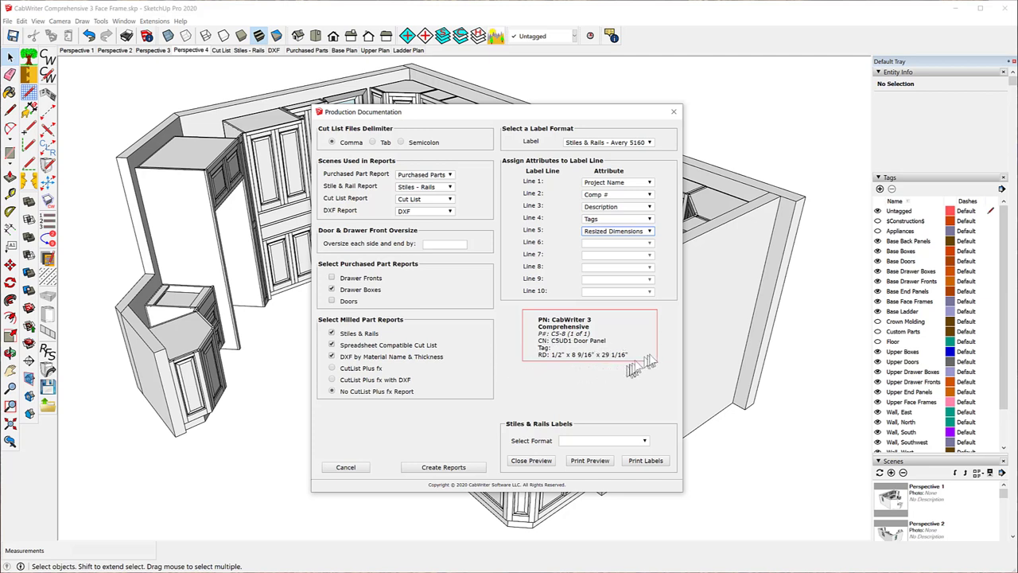
click(650, 231)
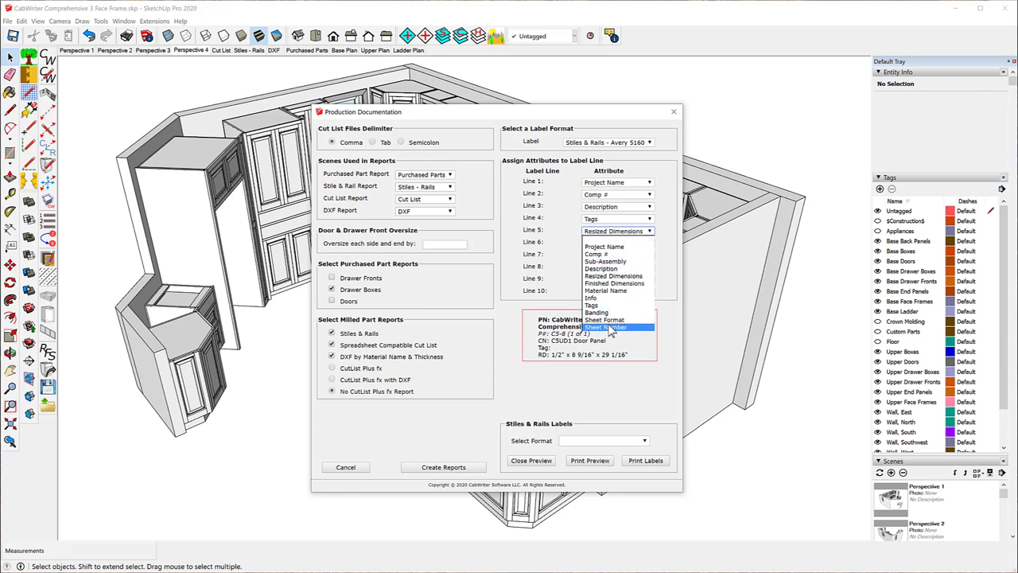
click(607, 283)
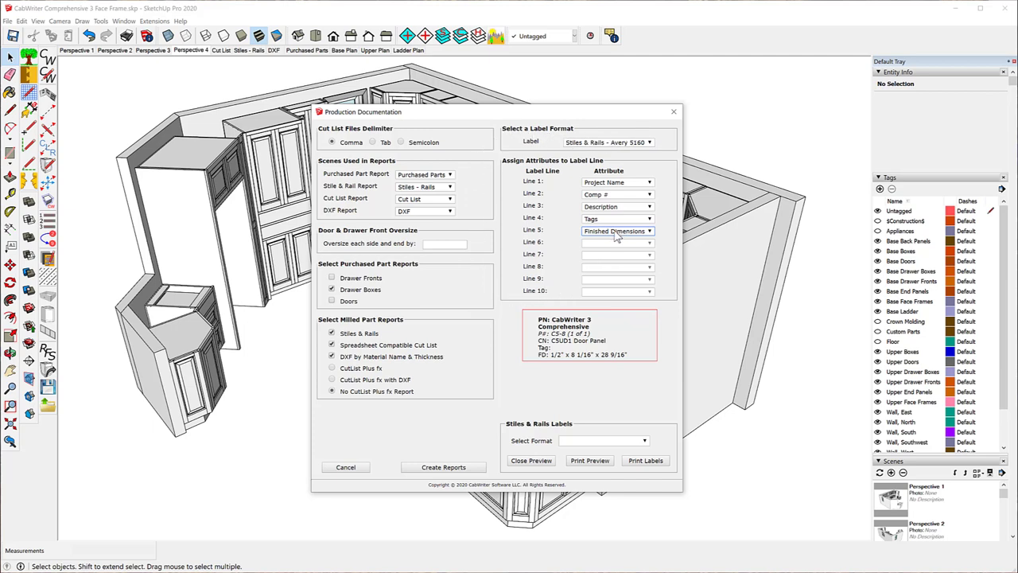
Step: Examine the line assignments and sample labels of the DXF - Avery 5163 and Stiles & Rails - Avery 5160 and 5163 formats
click(649, 144)
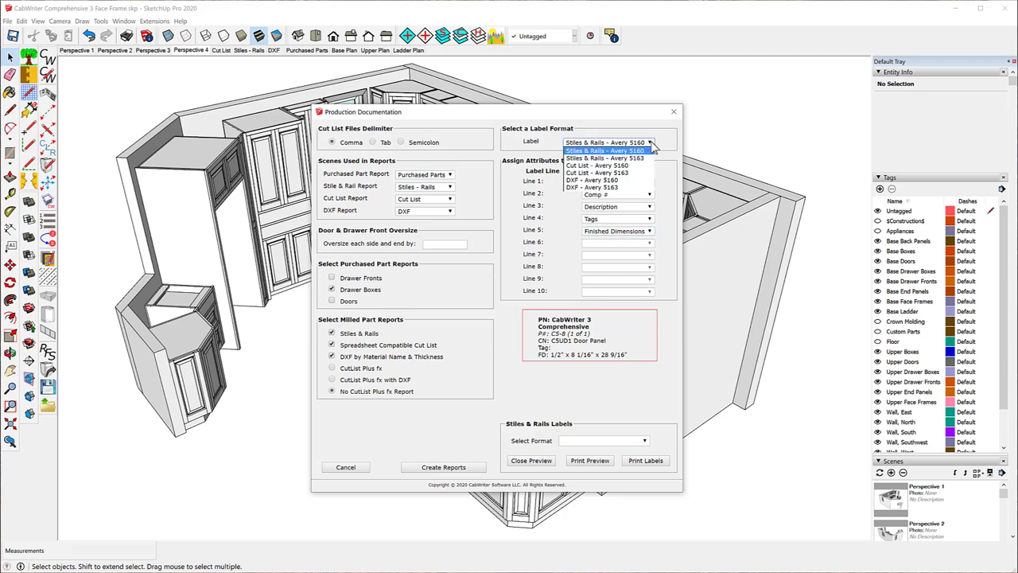
click(599, 189)
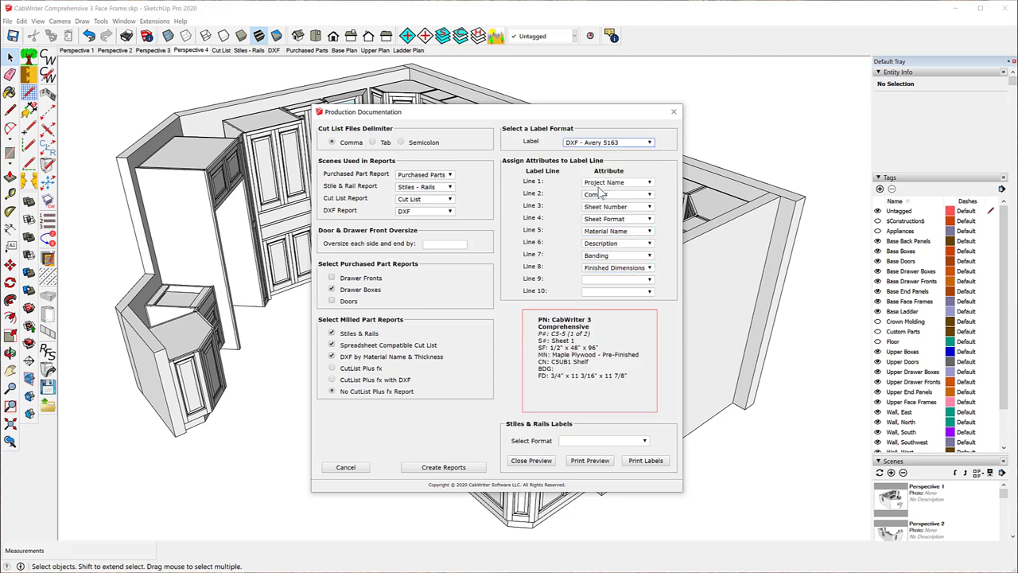
click(651, 144)
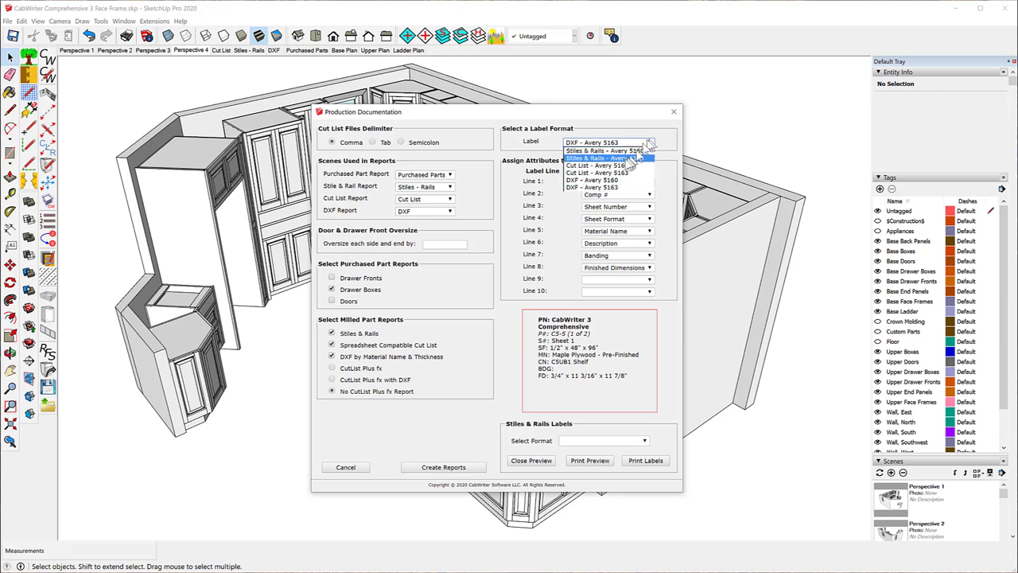
click(606, 150)
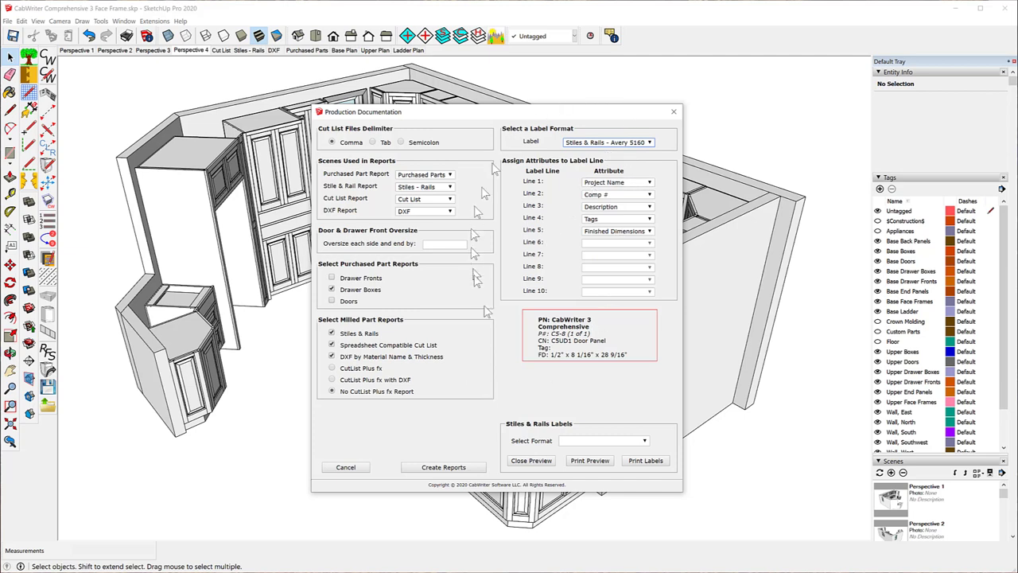
click(649, 144)
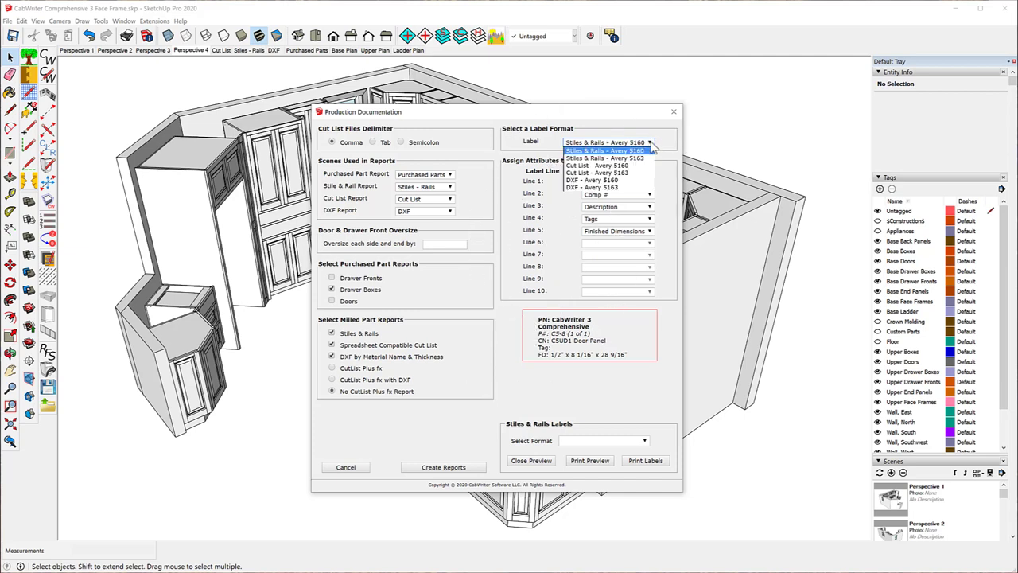
click(639, 158)
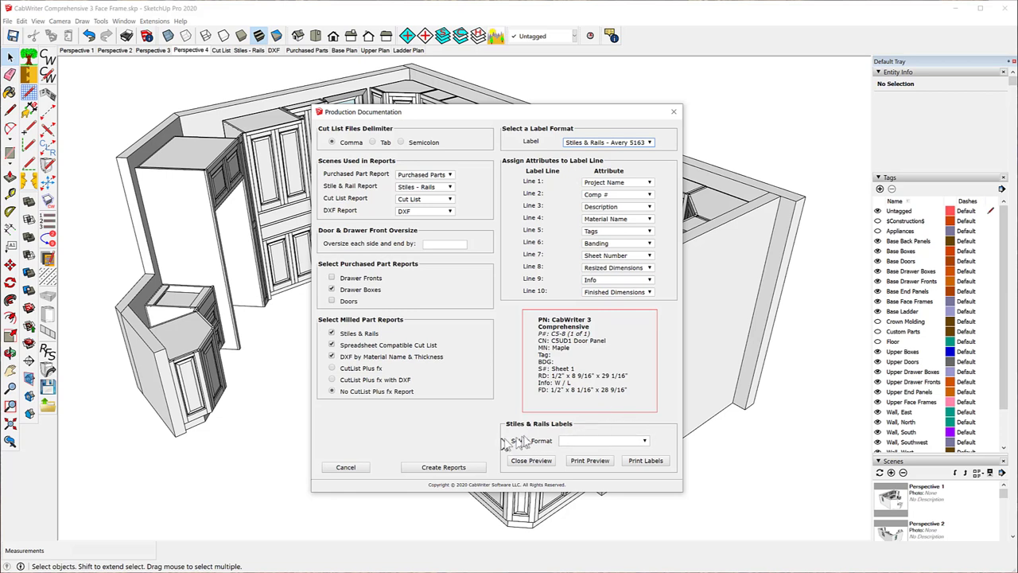
Step: Set the Stiles & Rails Labels format to Stiles & Rails - Avery 5163, preview the labels for printing and close the preview
click(645, 441)
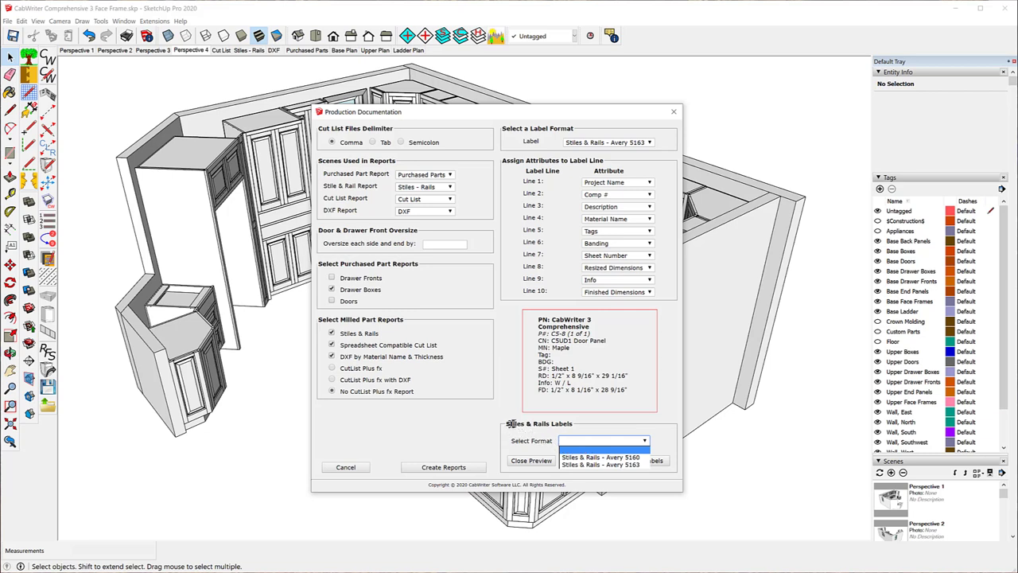
click(627, 464)
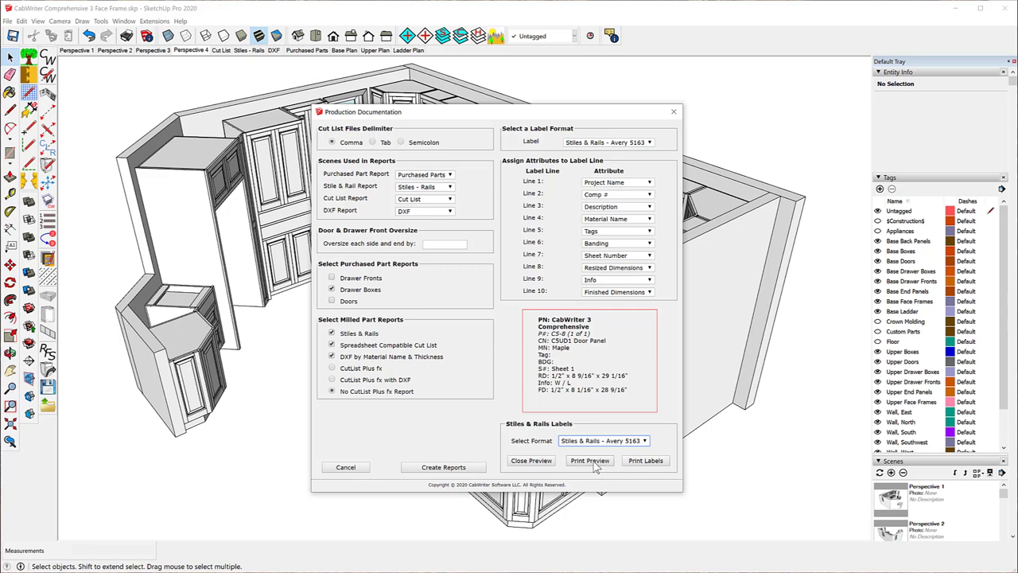
click(589, 460)
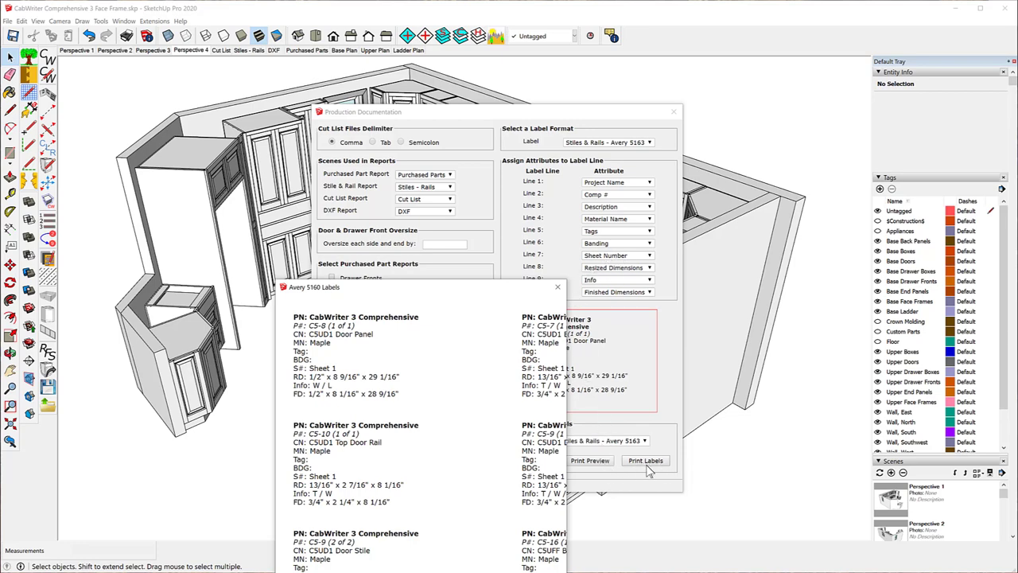
click(558, 288)
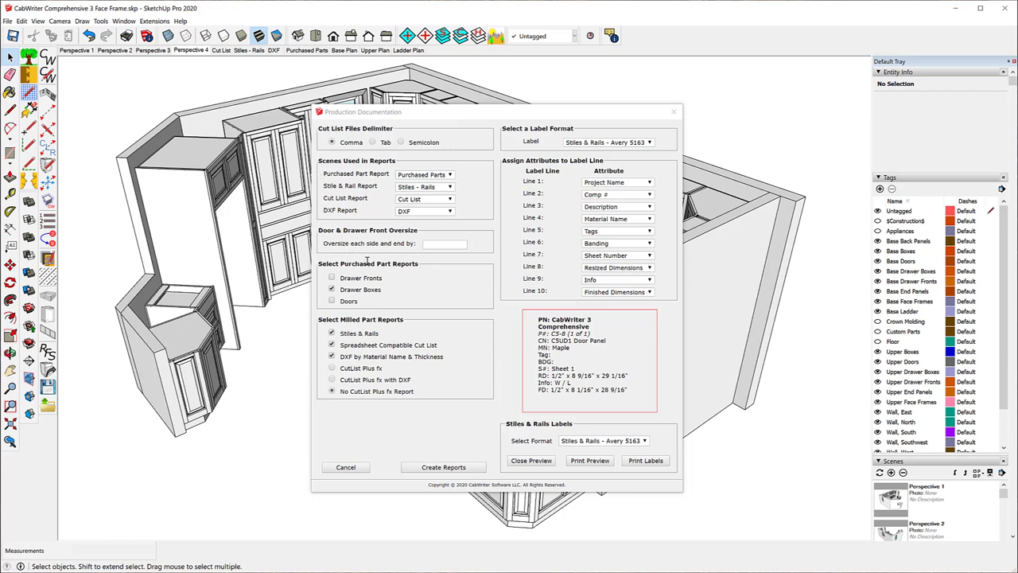
Step: Create the production reports and close the sheet optimization settings without starting an optimization
click(443, 467)
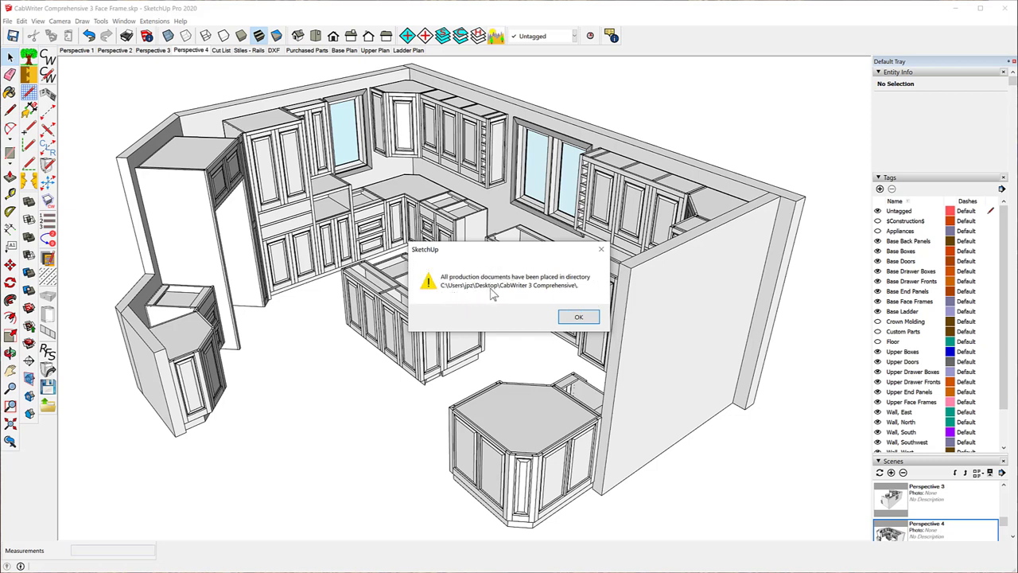
click(584, 318)
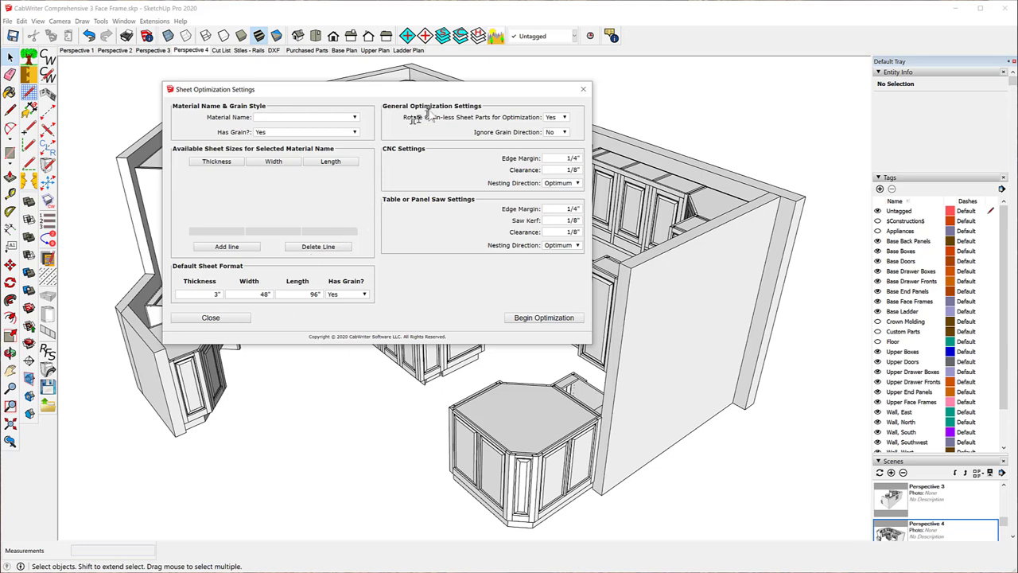
click(582, 90)
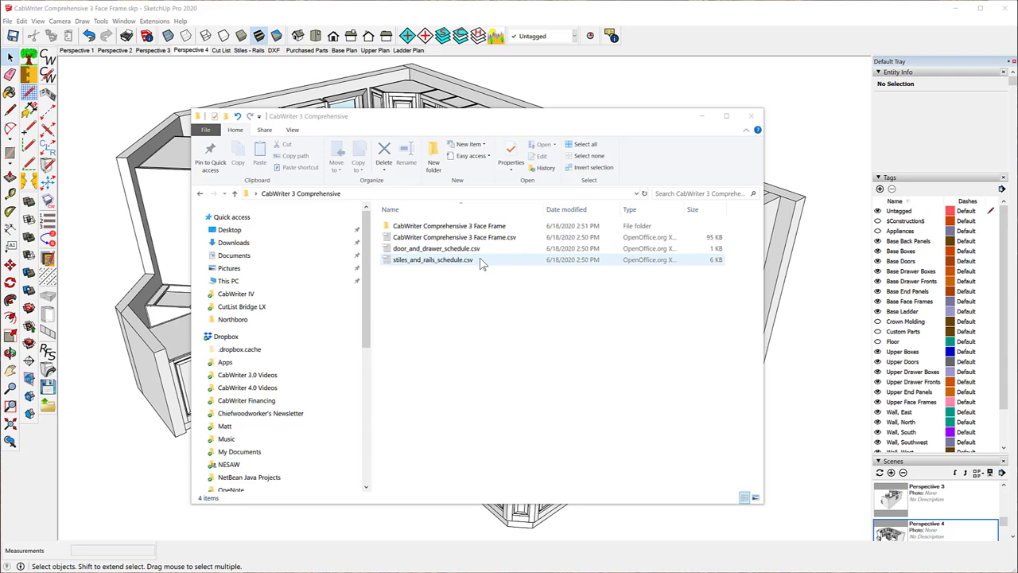
Step: View the DXF subfolders inside the CabWriter Comprehensive 3 Face Frame folder and return to the CabWriter 3 Comprehensive folder
drag(482, 264, 396, 229)
double_click(396, 229)
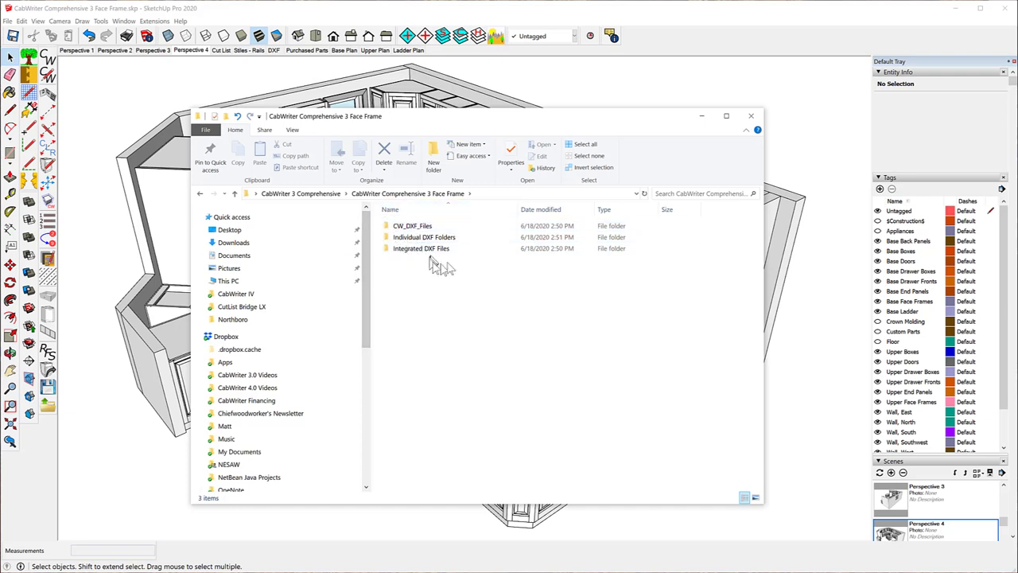
click(305, 195)
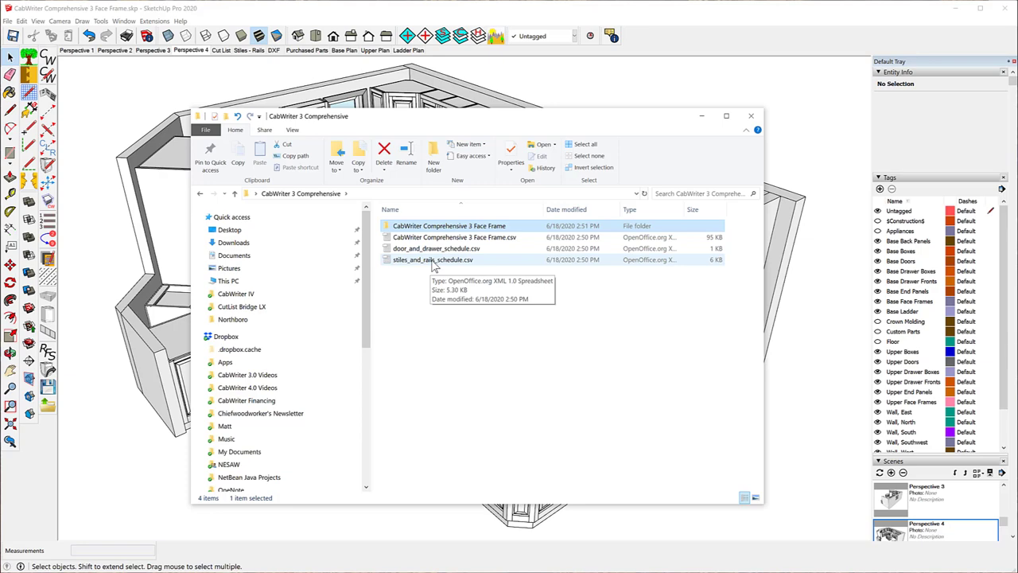
Step: Open stiles_and_rails_schedule.csv in OpenOffice Calc with comma separation and skim its Rip Cut and Cross Cut Schedules
click(433, 262)
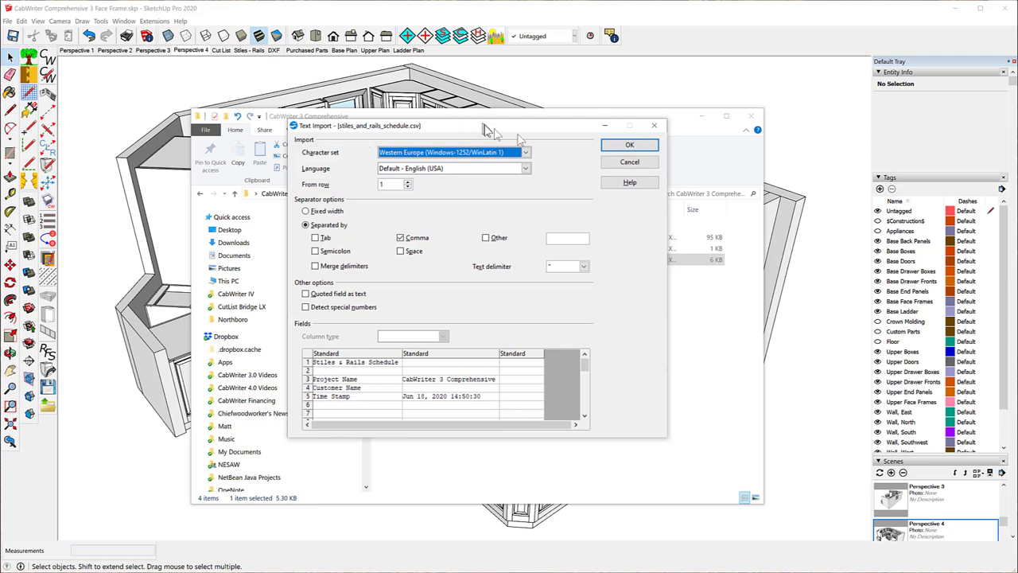
click(617, 146)
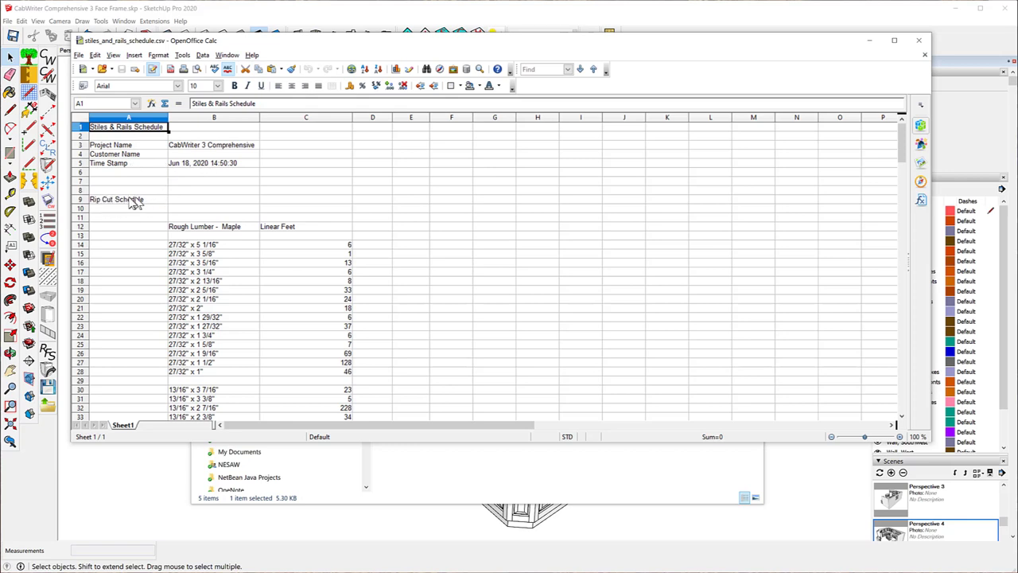
scroll(119, 203, down, 8)
scroll(126, 204, down, 4)
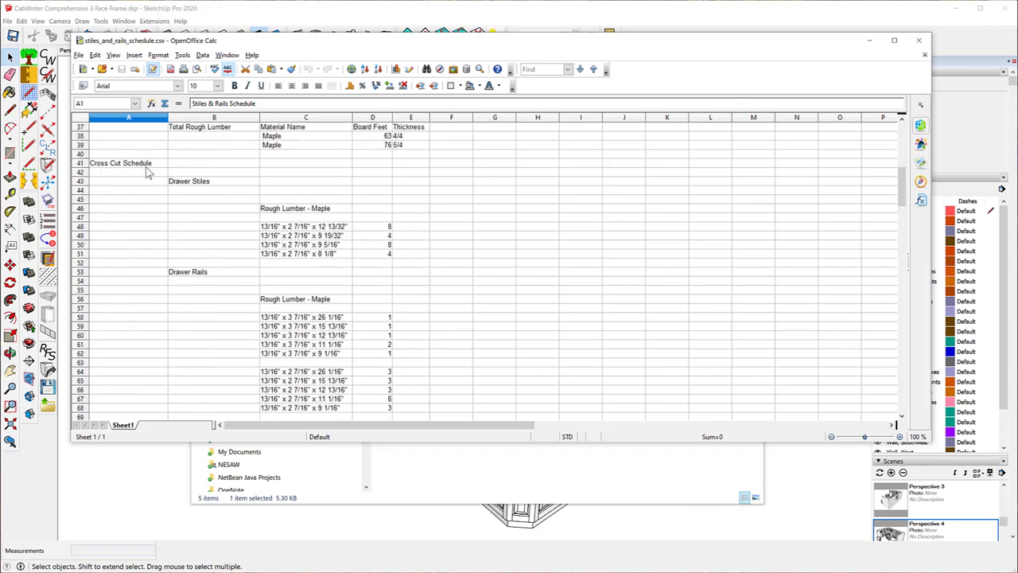
scroll(191, 274, up, 12)
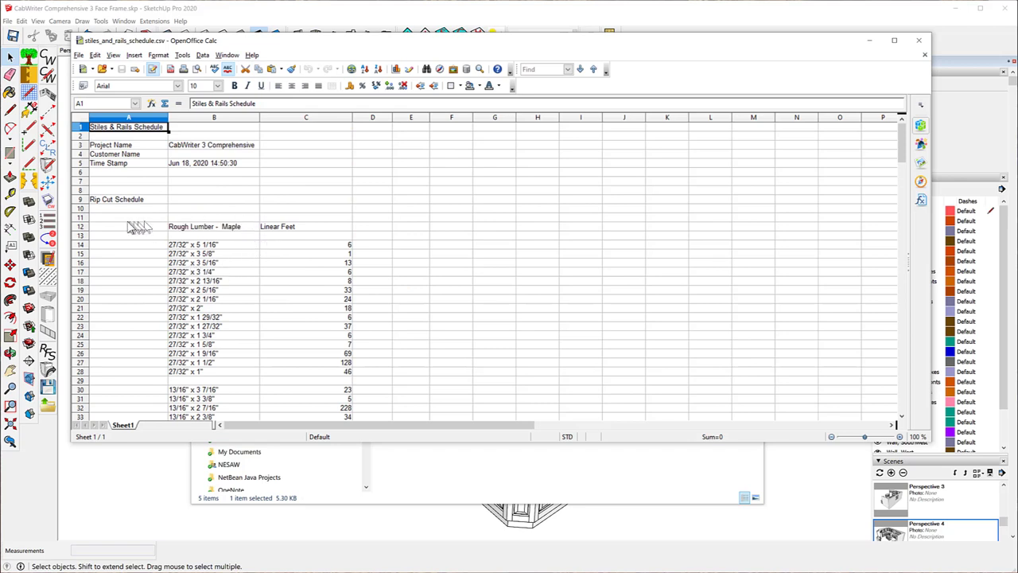
Step: Examine the Rip Cut Schedule's maple rough lumber sizes and linear feet, plus the Total Rough Lumber board feet
scroll(196, 226, down, 3)
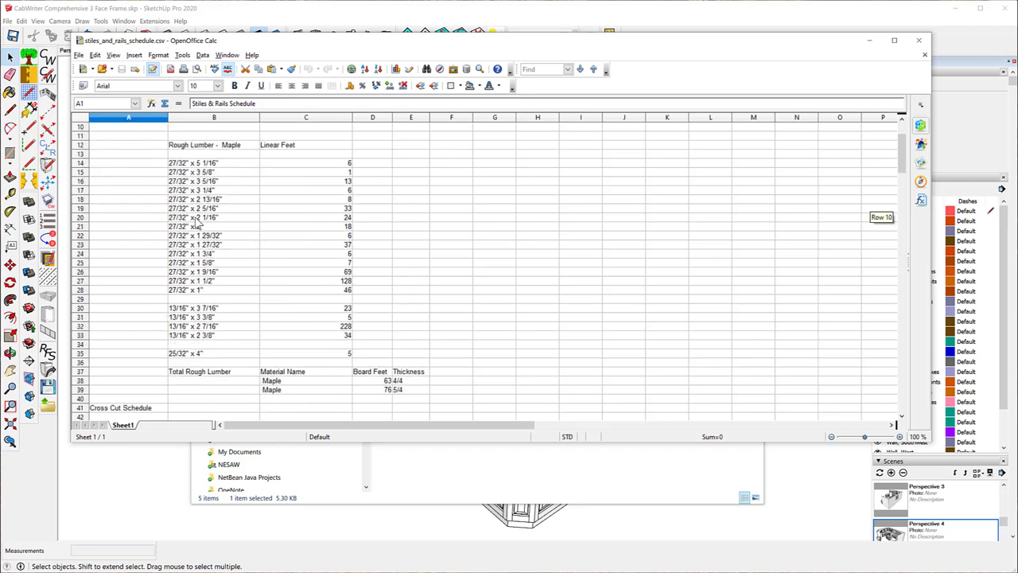
scroll(195, 227, up, 1)
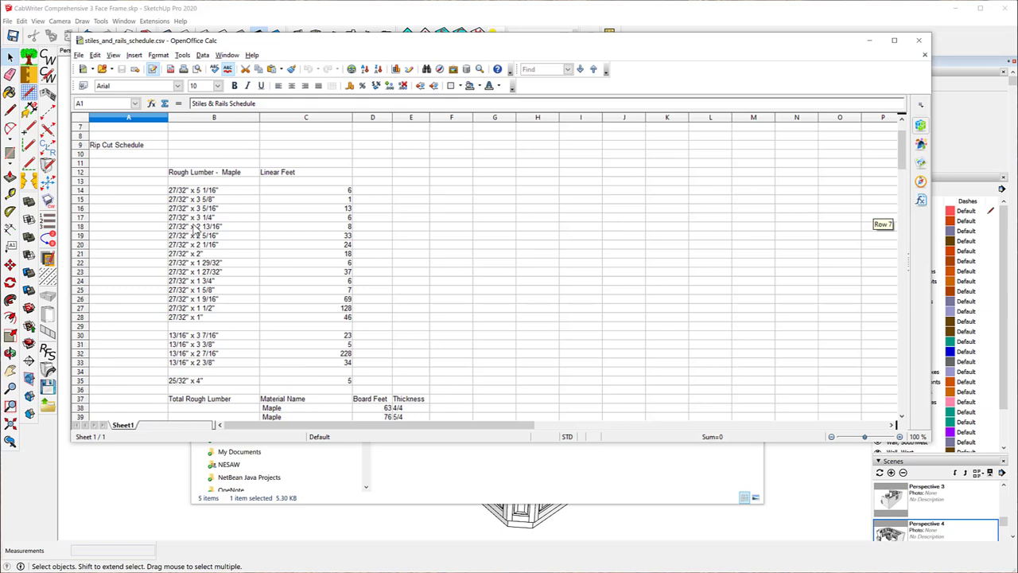
scroll(196, 228, down, 1)
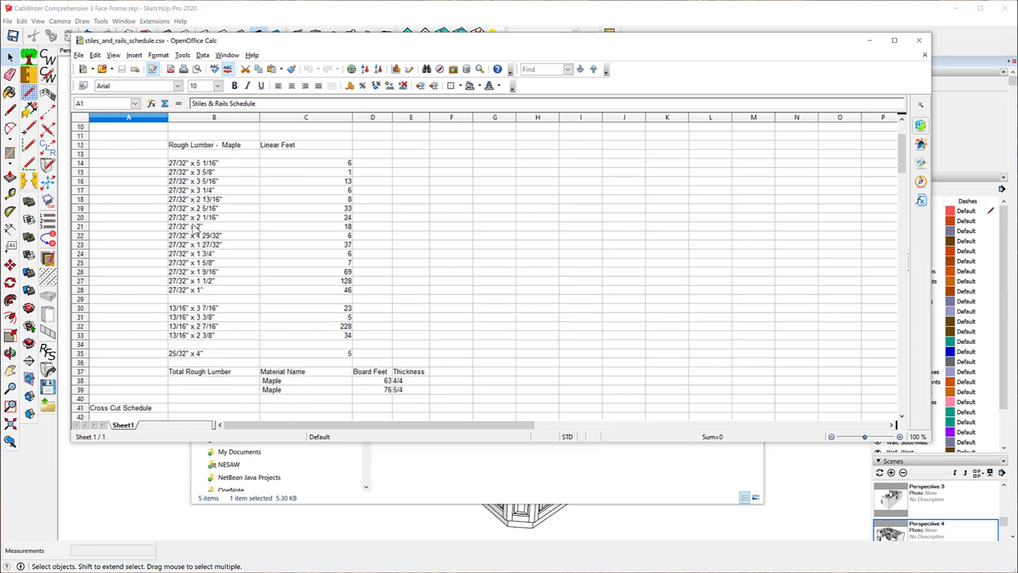
scroll(195, 228, up, 1)
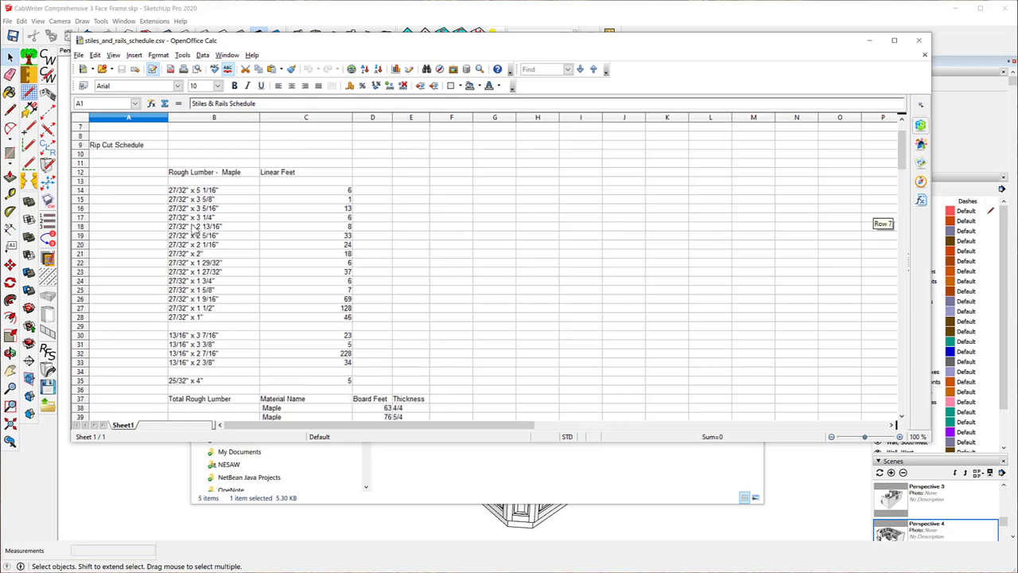
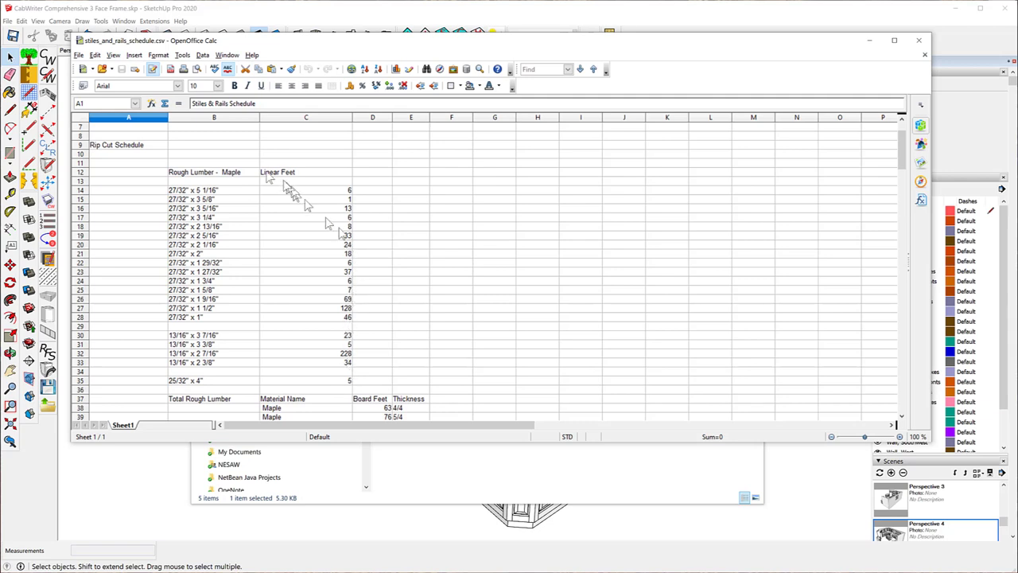
scroll(284, 210, down, 2)
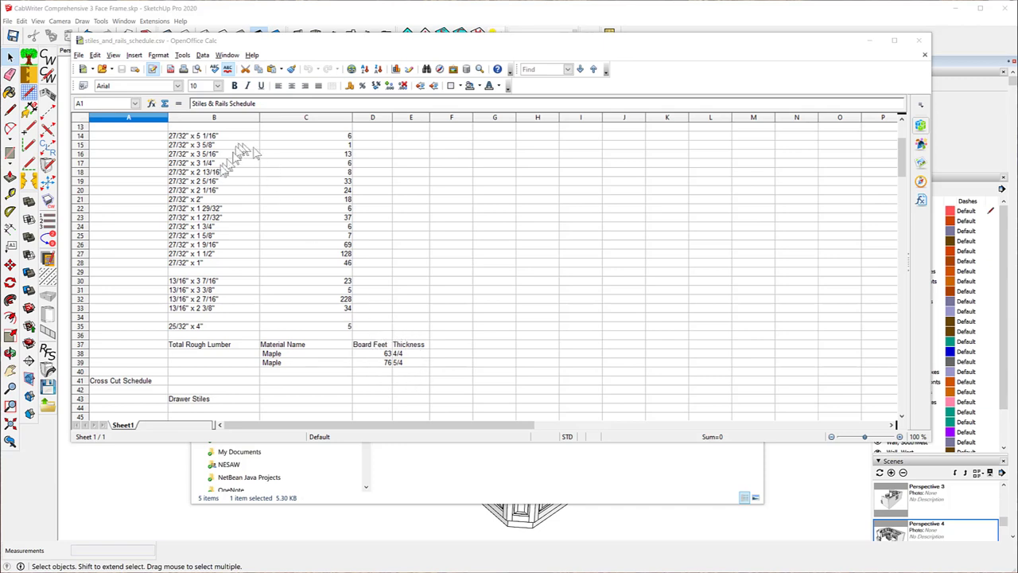
scroll(230, 155, up, 2)
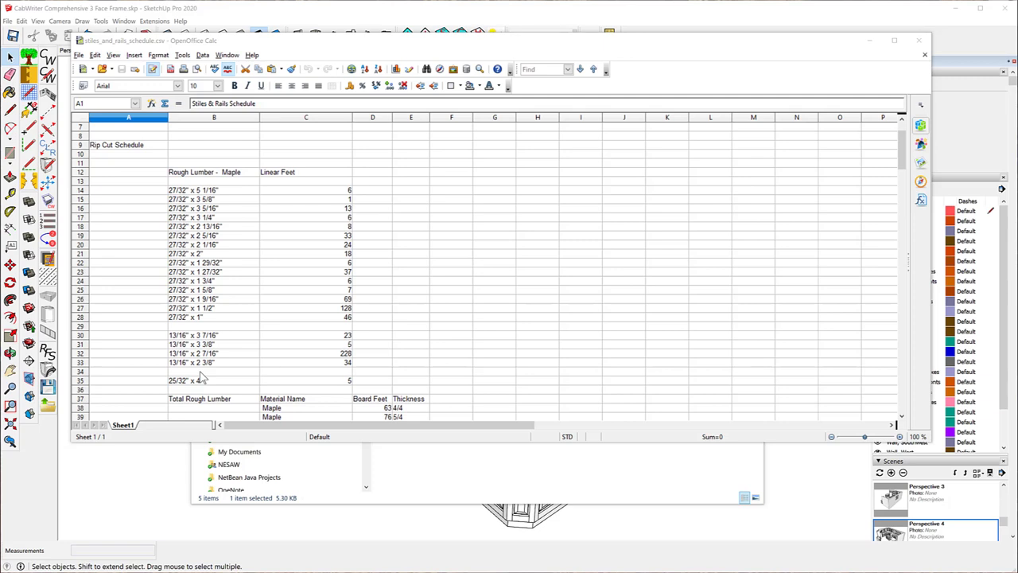
scroll(244, 269, down, 3)
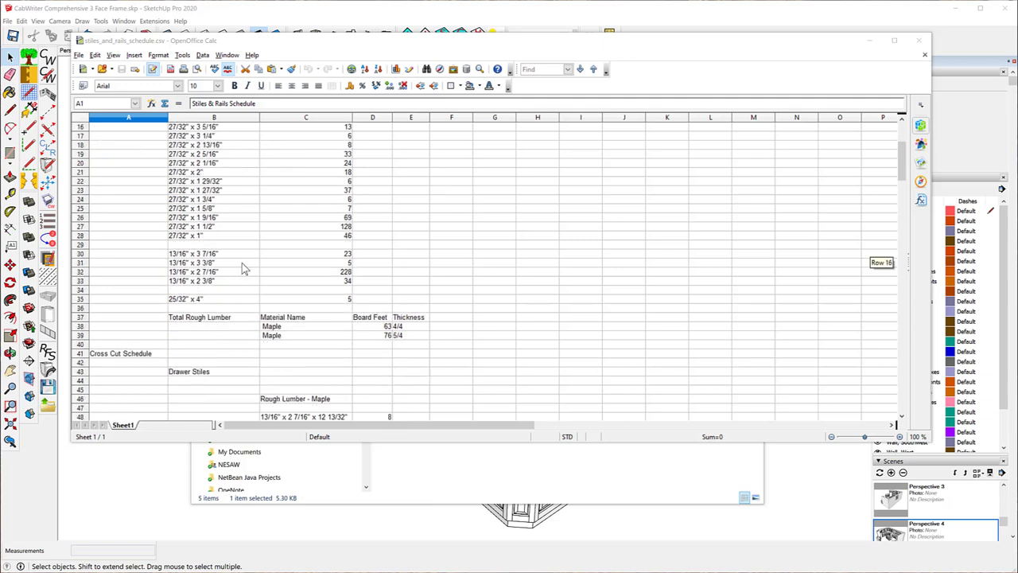
scroll(189, 270, down, 1)
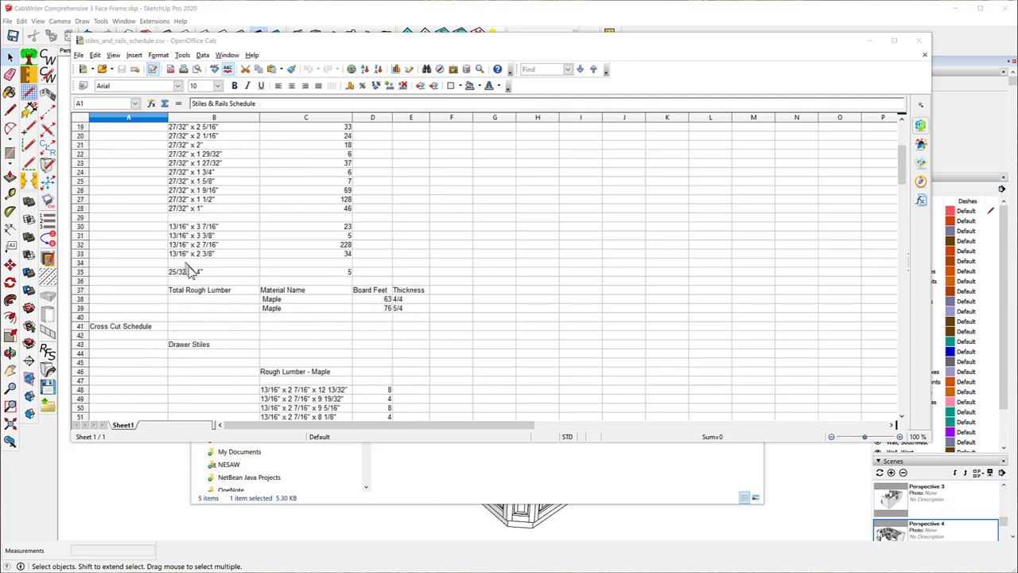
scroll(189, 270, down, 1)
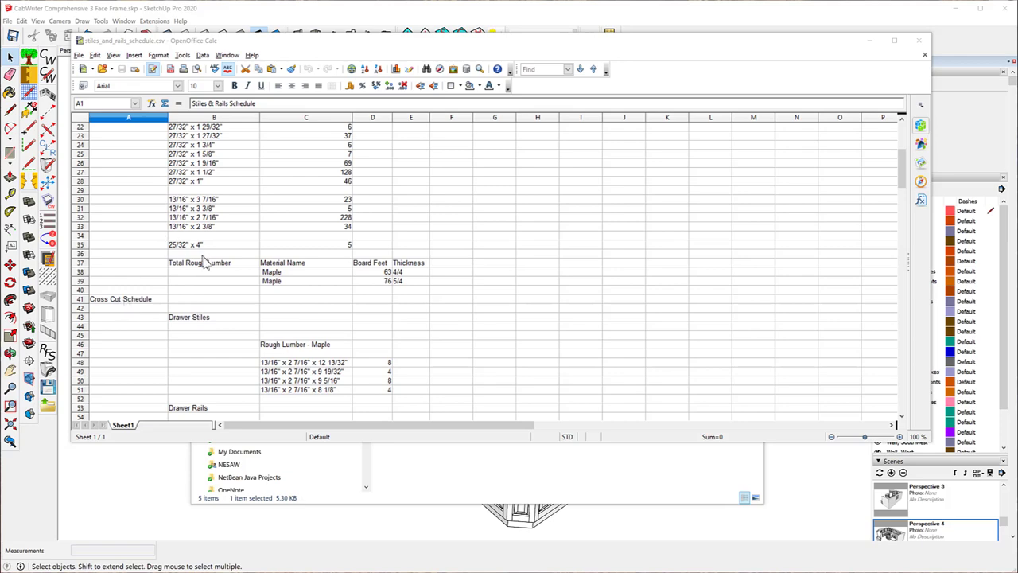
Step: Look through the whole Cross Cut Schedule to its last entry and return to the start of the sheet
scroll(215, 239, down, 11)
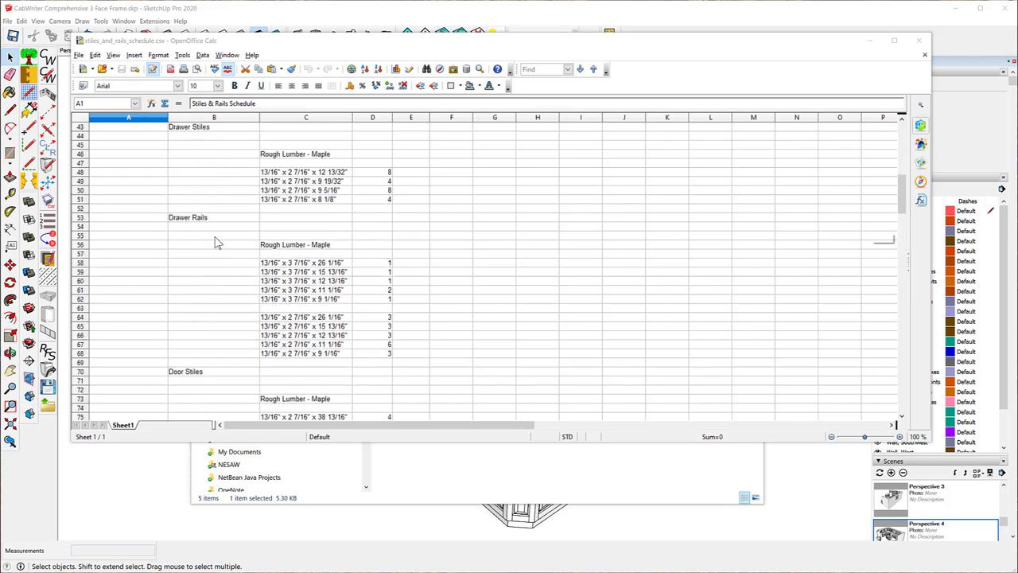
scroll(216, 244, down, 15)
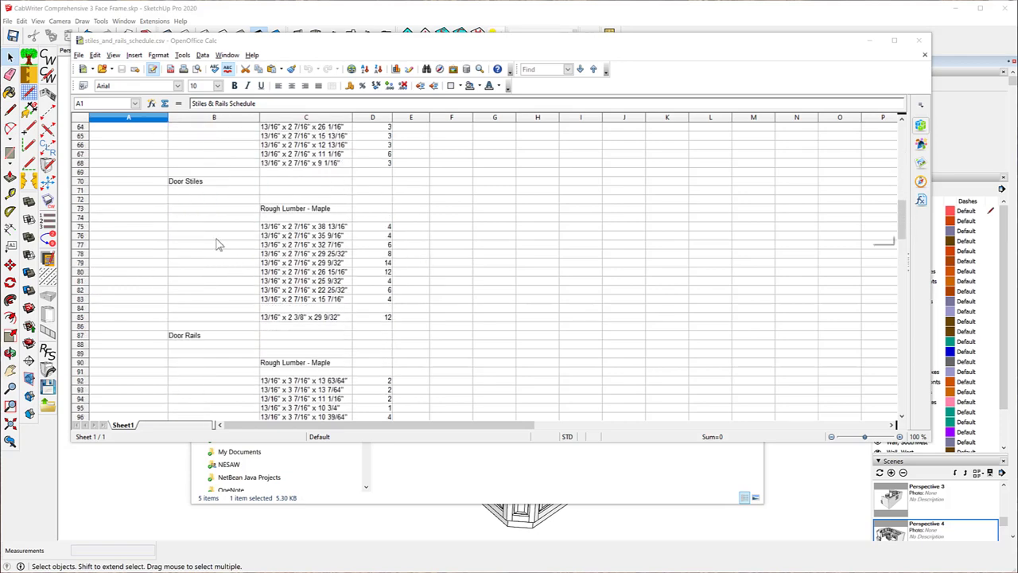
scroll(220, 245, down, 5)
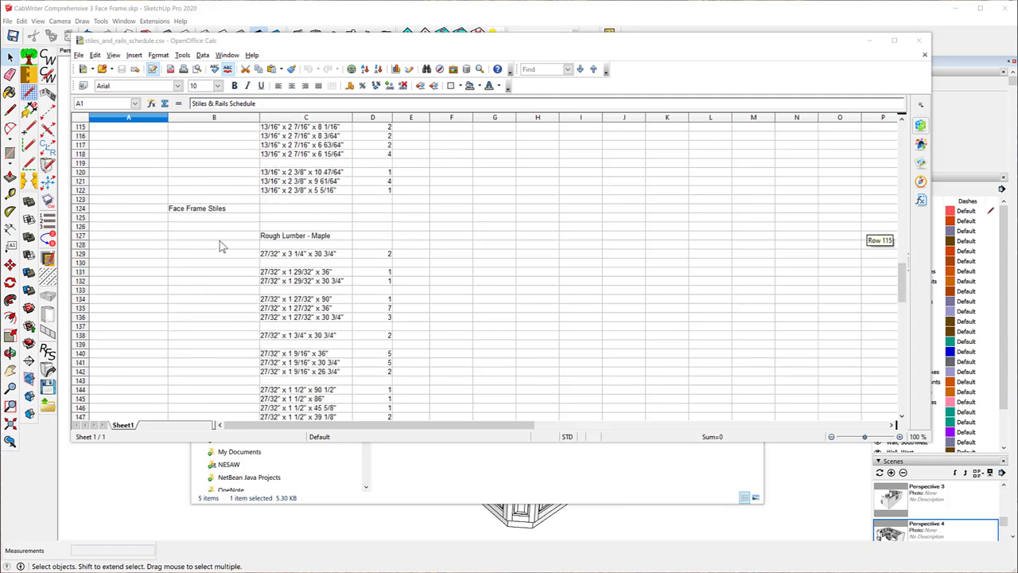
scroll(222, 247, down, 11)
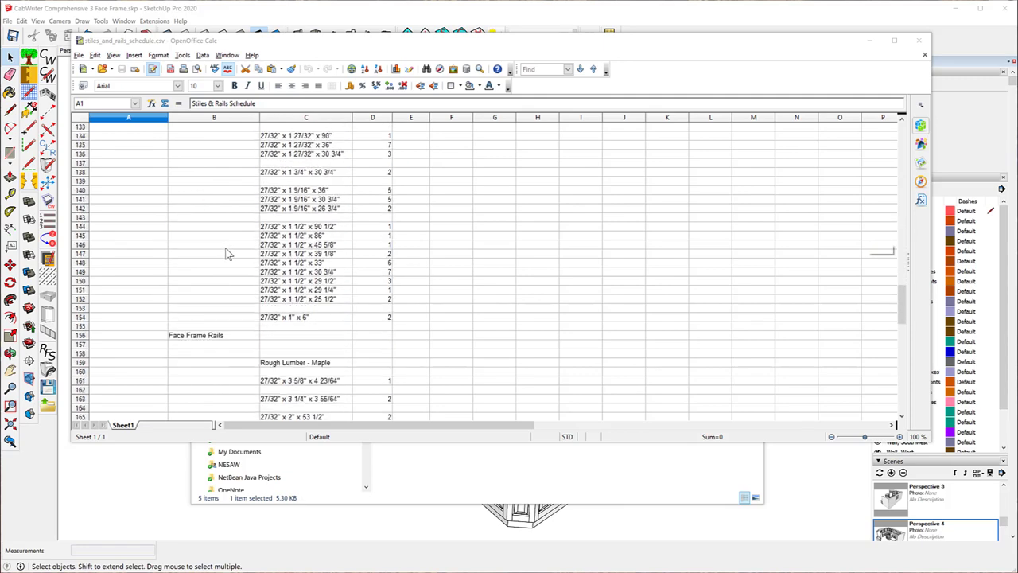
scroll(227, 253, down, 4)
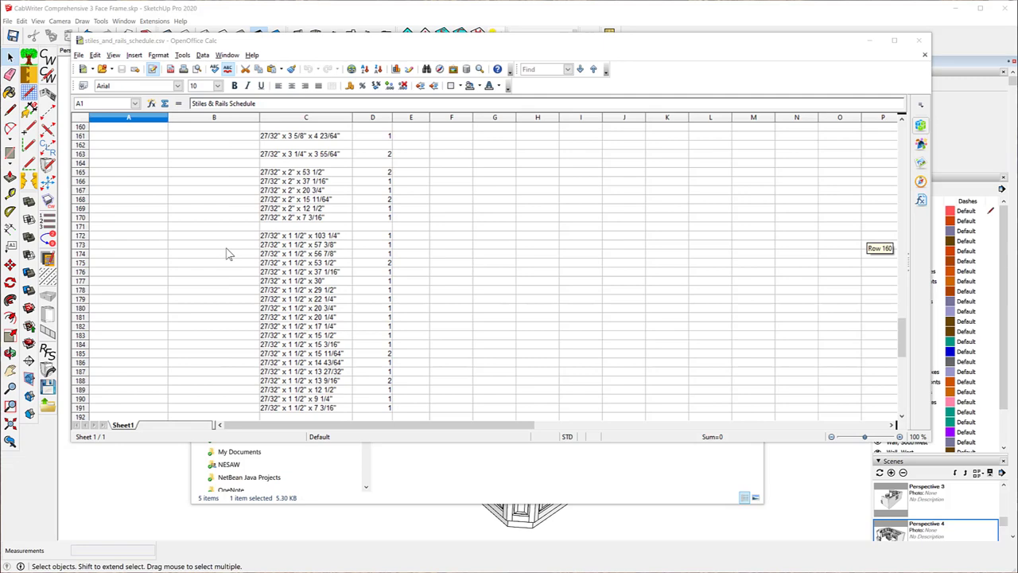
scroll(226, 254, down, 9)
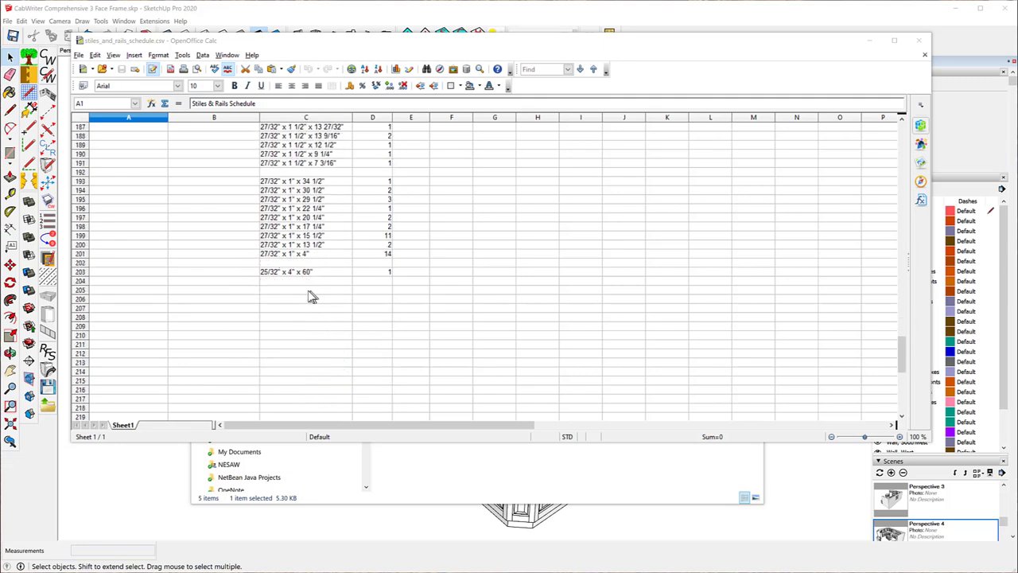
scroll(306, 292, up, 20)
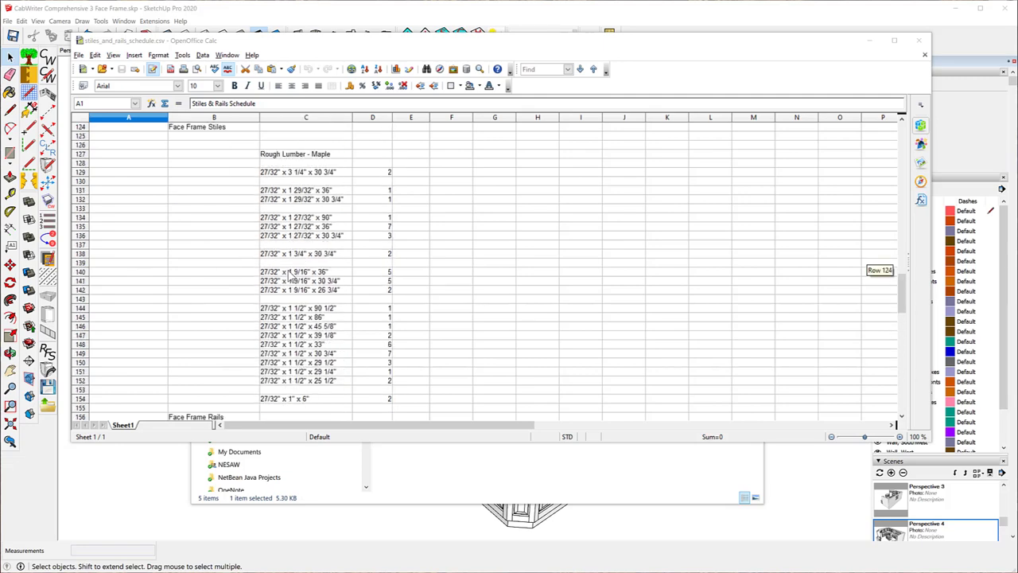
scroll(293, 272, up, 20)
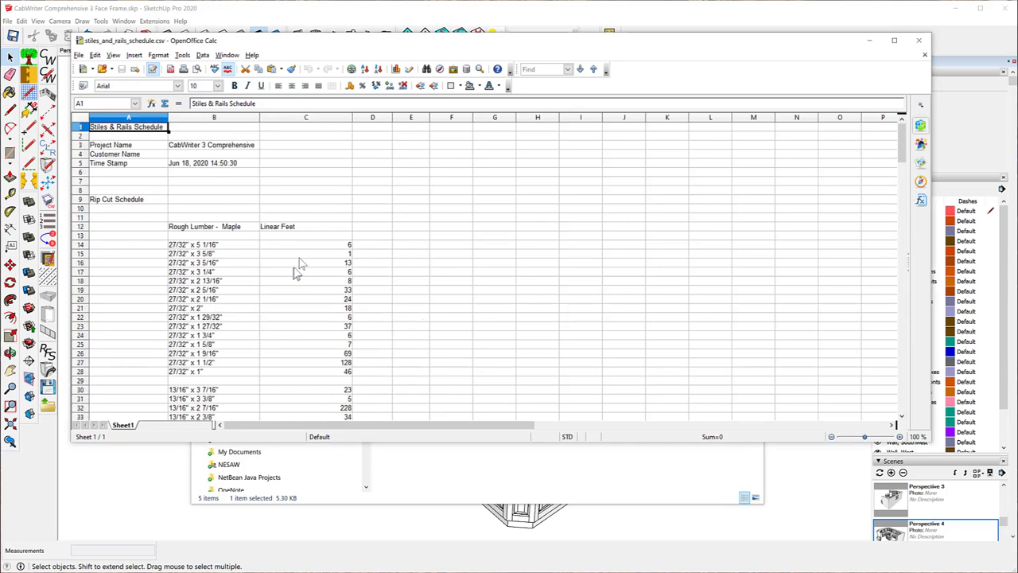
Step: Examine the cross-cut sizes and quantities listed for the drawer stiles, drawer rails, door stiles and door rails
scroll(261, 241, down, 9)
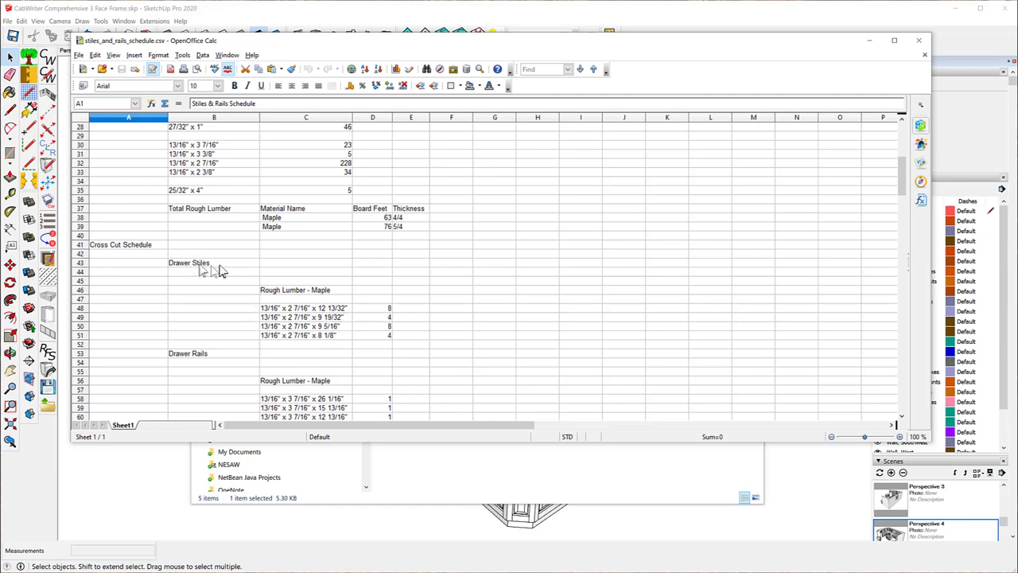
scroll(216, 269, down, 4)
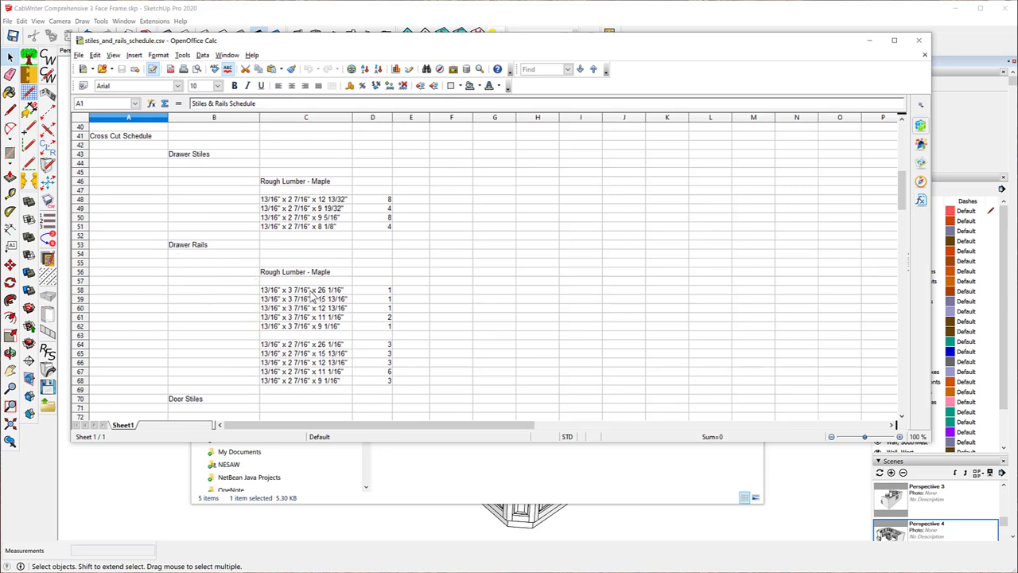
scroll(261, 266, down, 3)
scroll(266, 318, down, 2)
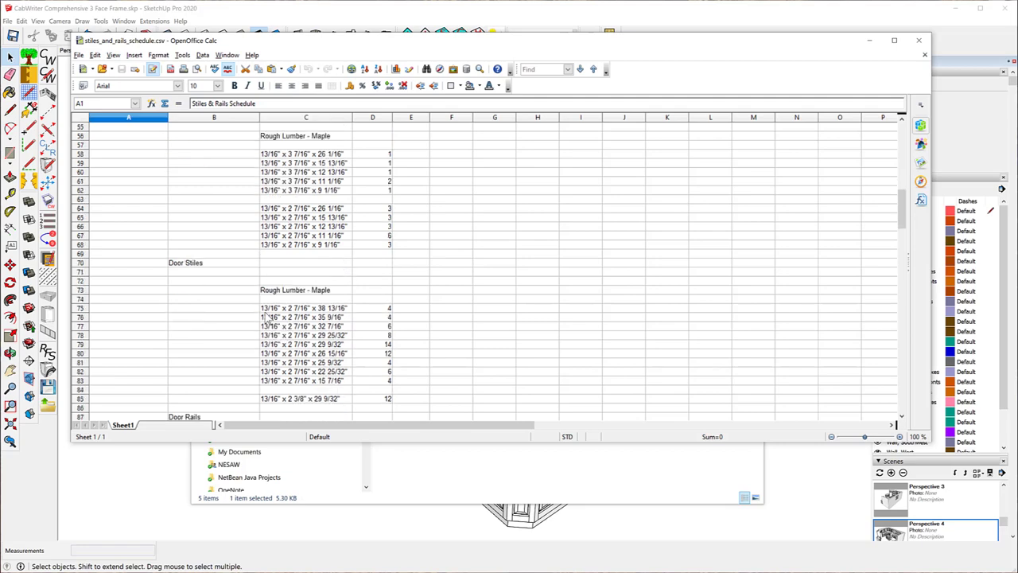
scroll(302, 306, down, 5)
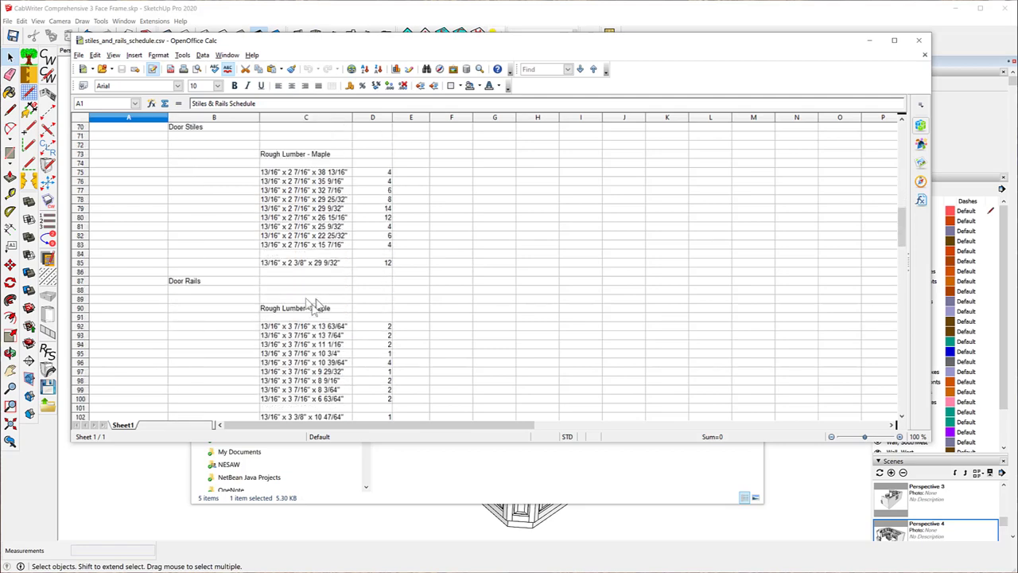
scroll(290, 334, down, 9)
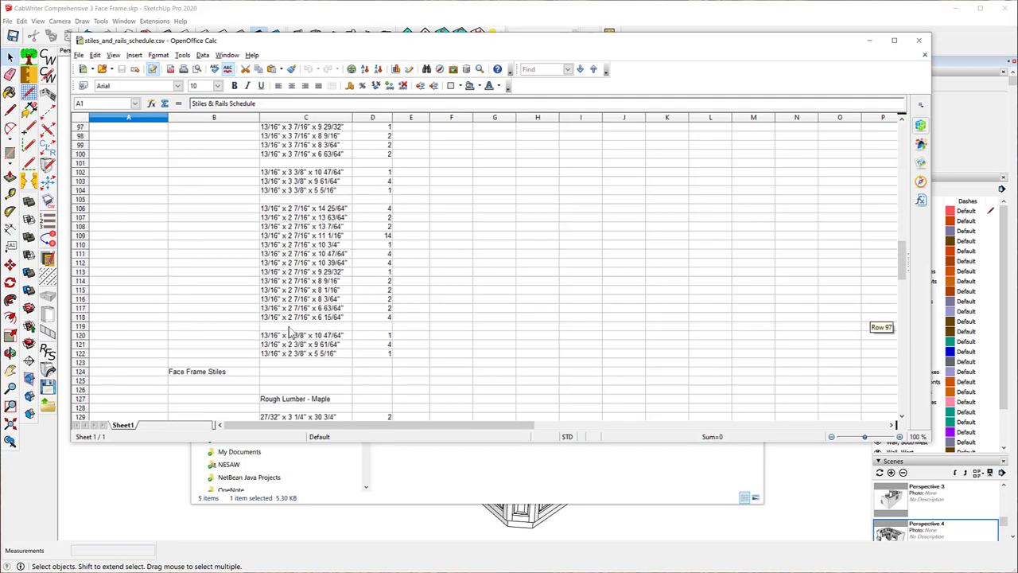
Step: Examine the cross-cut sizes and quantities for the face frame stiles and rails, going back up through the schedule when finished
scroll(301, 254, down, 4)
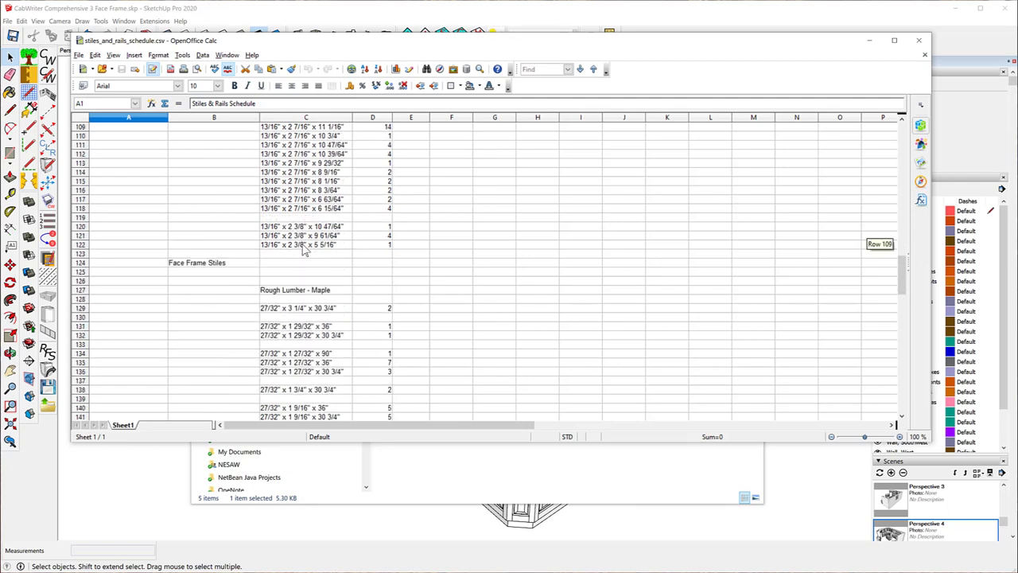
scroll(306, 331, down, 5)
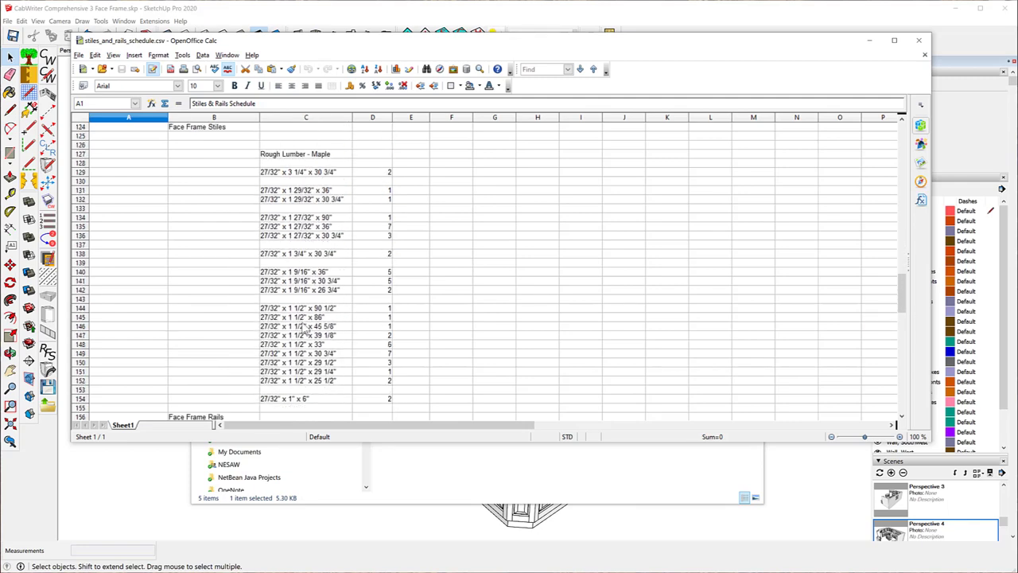
scroll(302, 328, down, 5)
scroll(306, 334, down, 9)
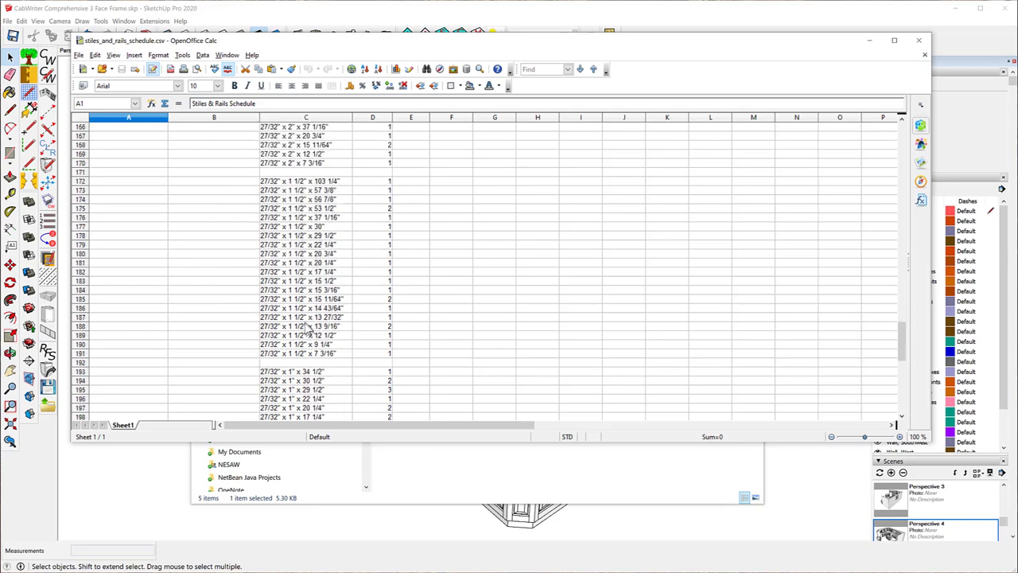
scroll(306, 330, down, 7)
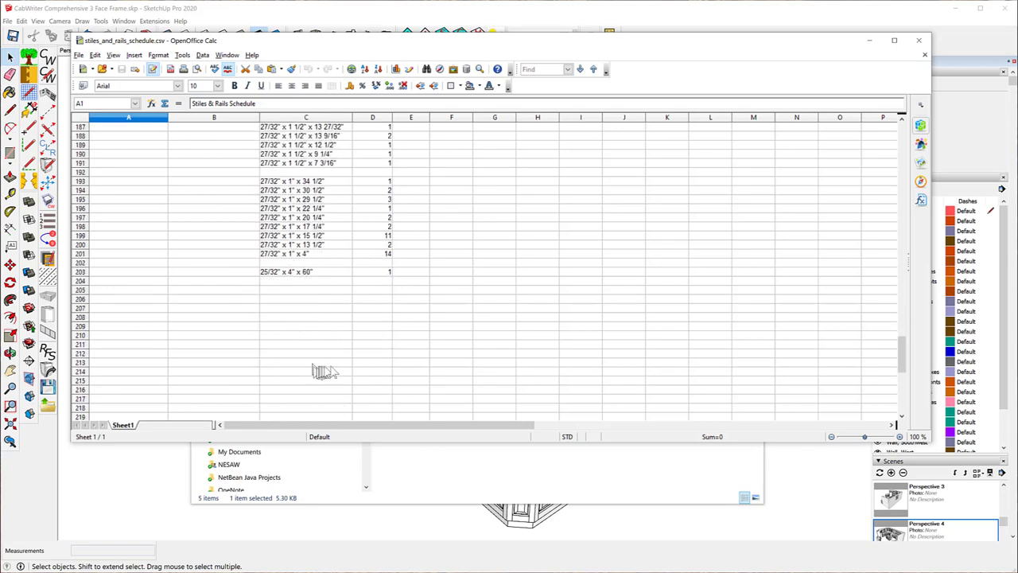
scroll(350, 333, up, 1)
scroll(347, 330, up, 17)
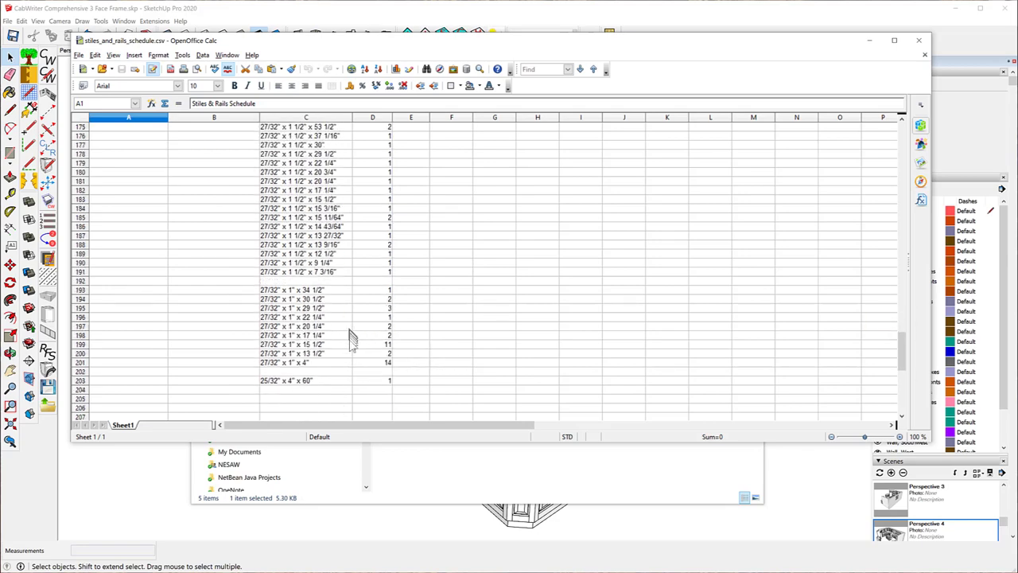
scroll(338, 338, up, 17)
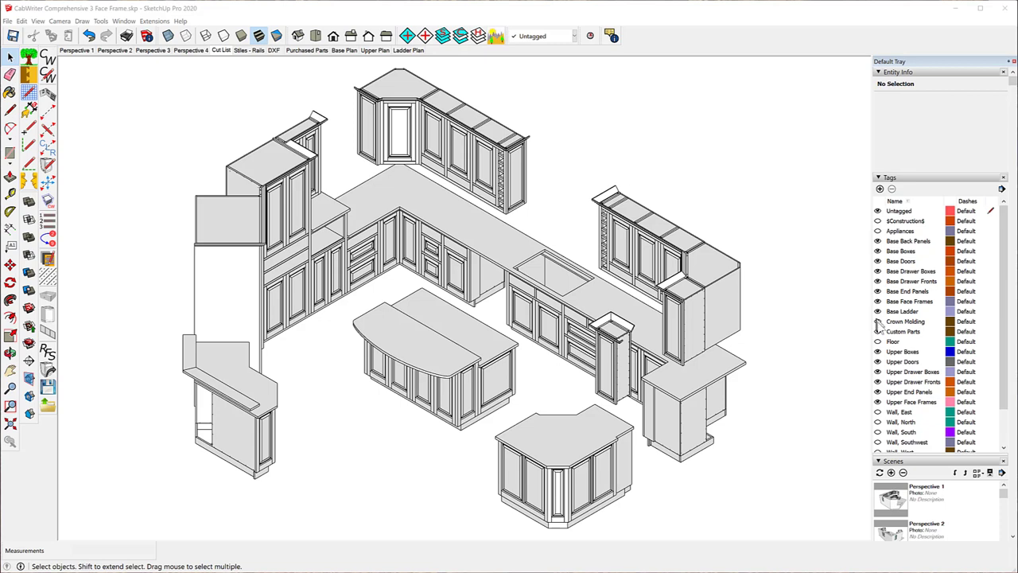
Step: Inspect the crown molding on the kitchen cabinets from another angle and return to the Cut List scene
click(877, 321)
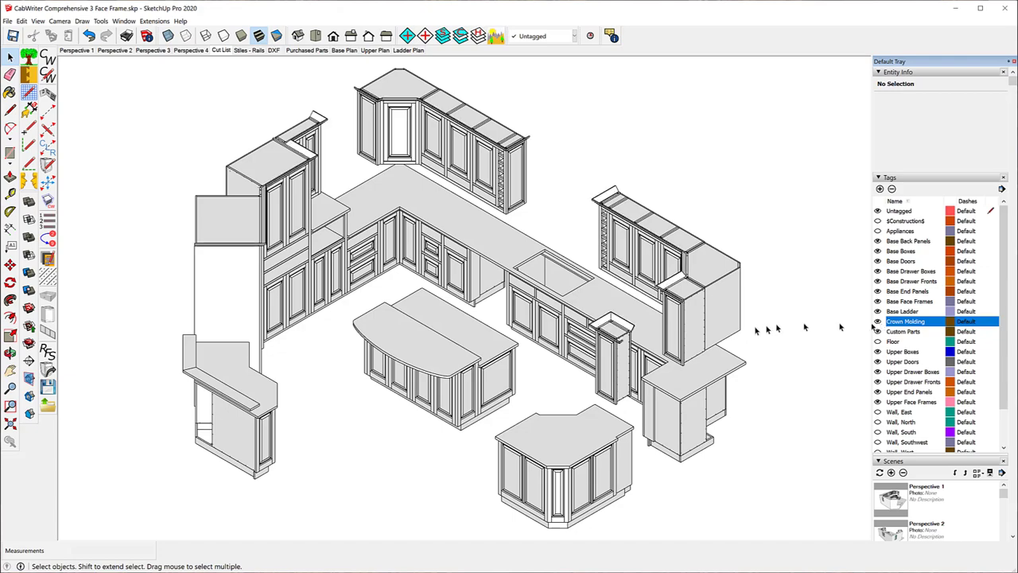
middle_drag(716, 334, 636, 342)
drag(563, 204, 777, 291)
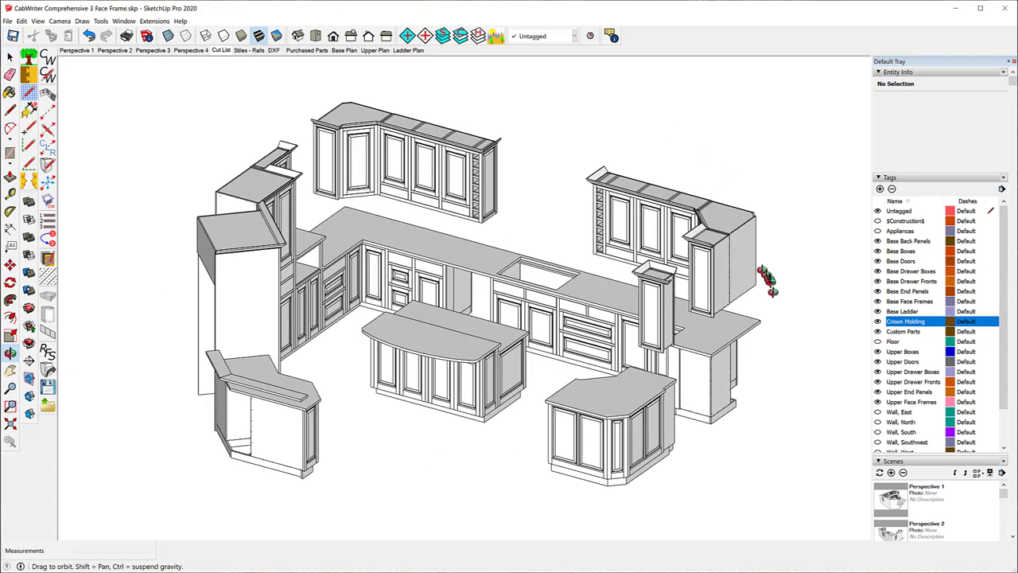
key(space)
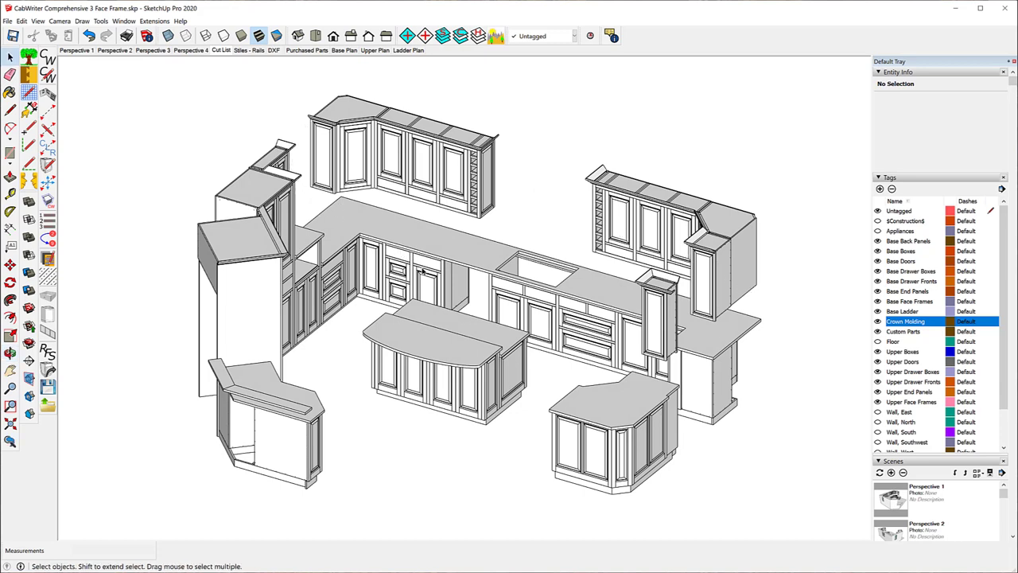
click(221, 50)
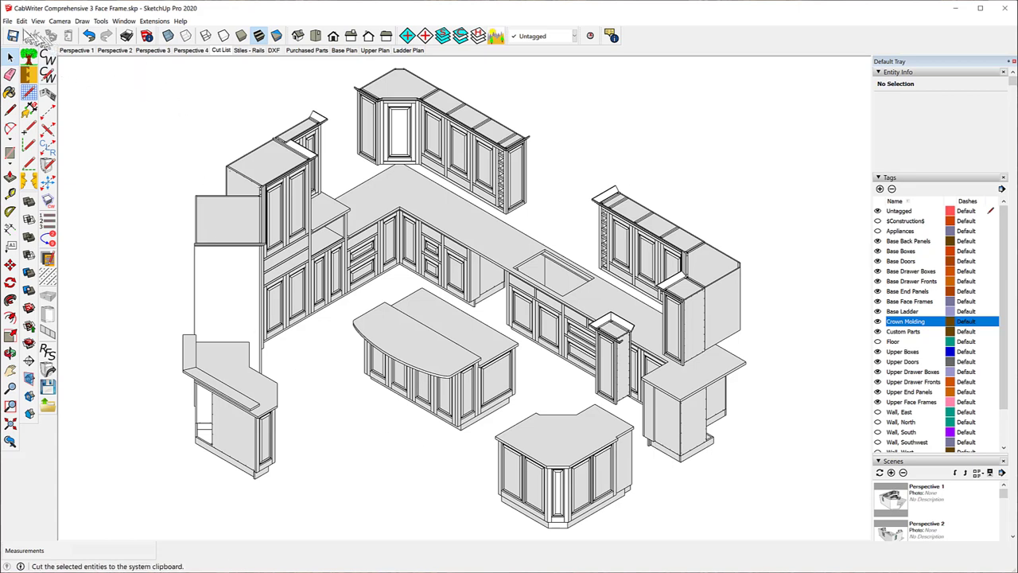
Step: Create the CabWriter production reports with Imperial units, a measurement multiplier of 1 and the existing scene and label settings
click(8, 22)
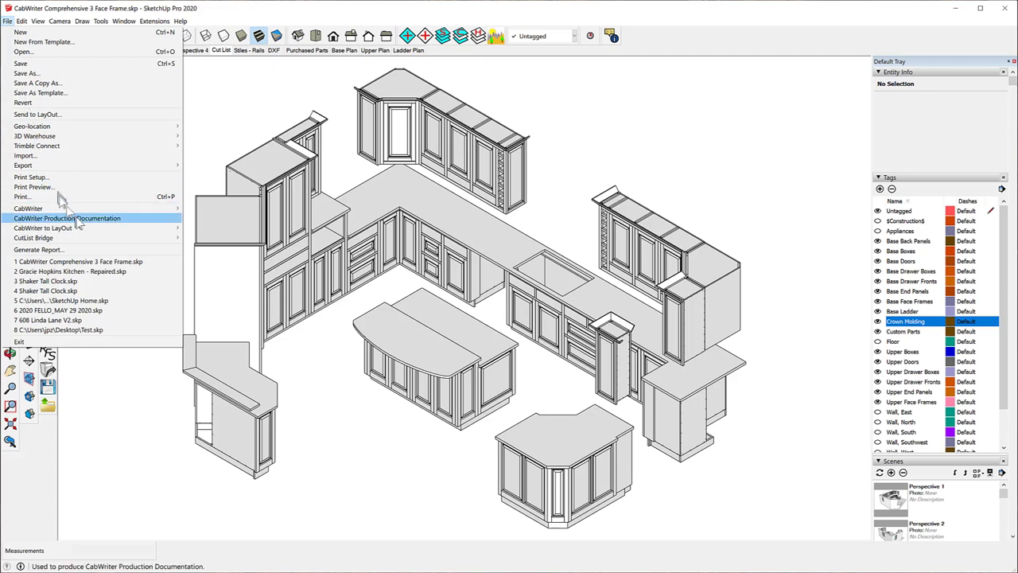
click(98, 218)
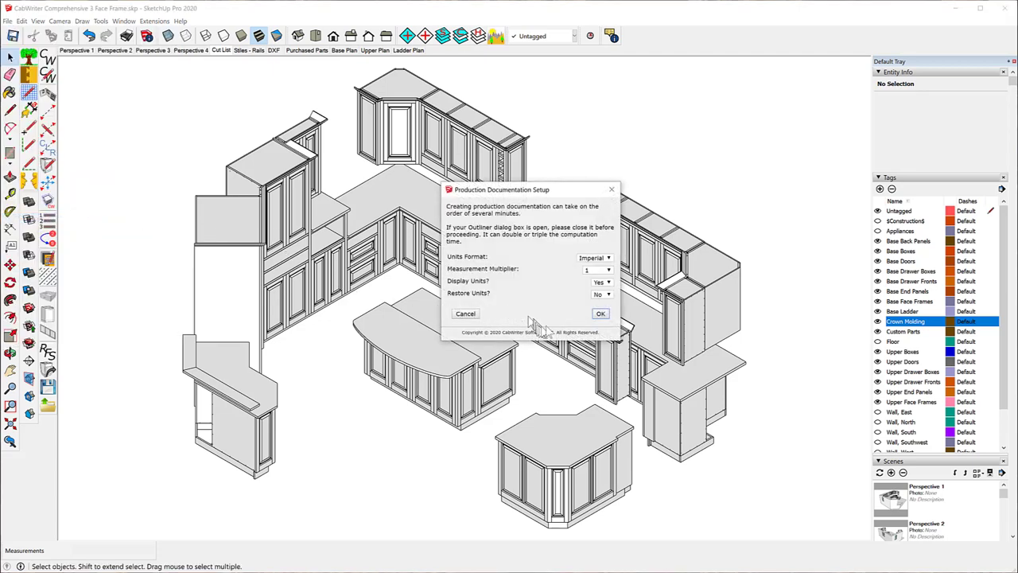
click(601, 313)
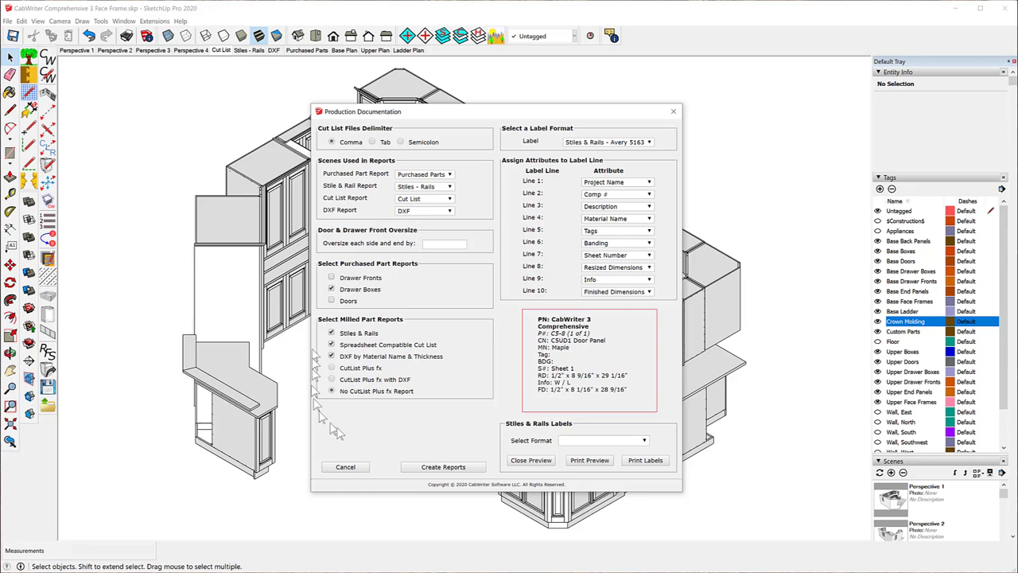
click(442, 466)
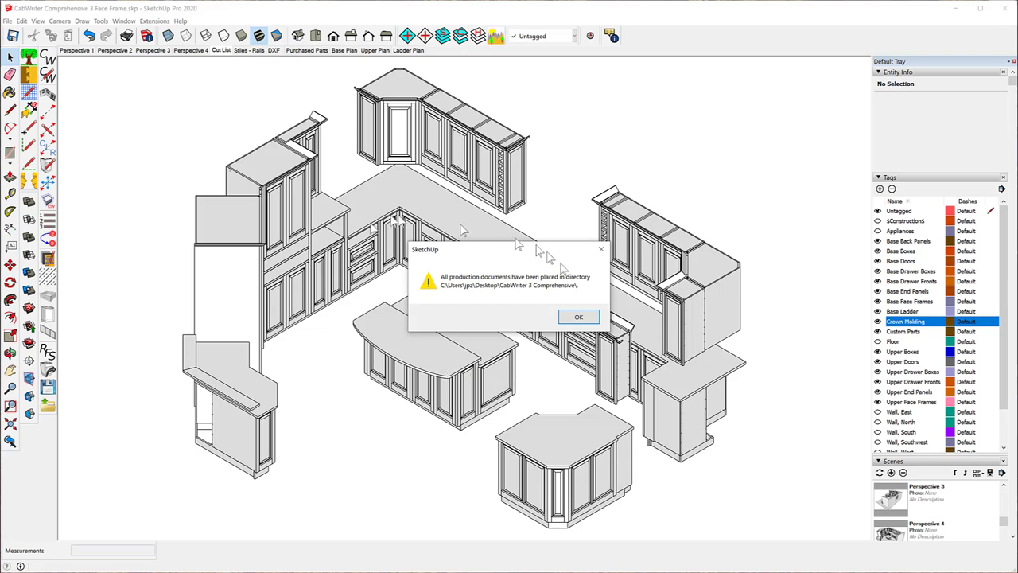
click(579, 317)
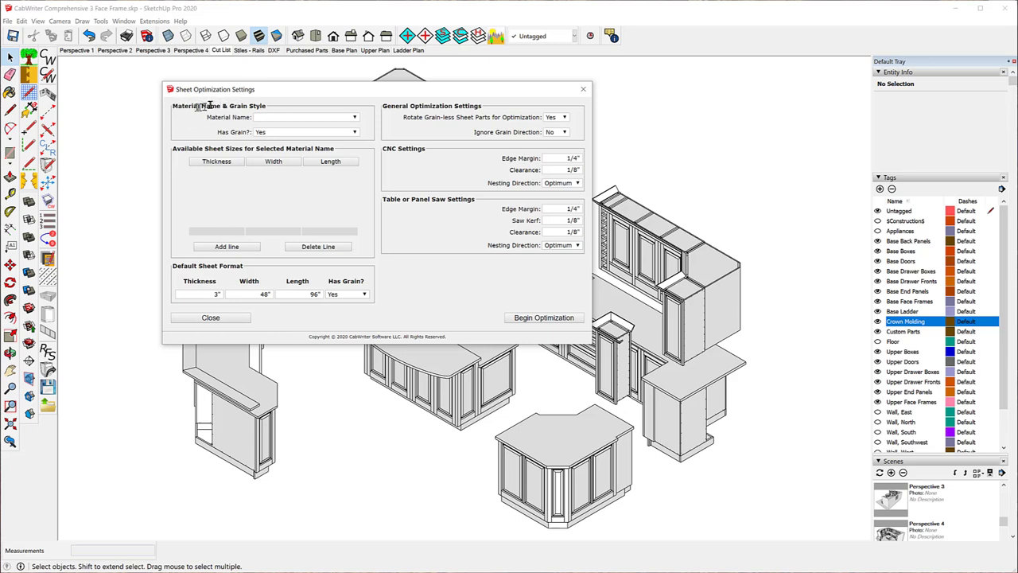
Step: Review the grain setting and available sheet sizes for MDF and Baltic Birch in the sheet optimization settings
click(355, 118)
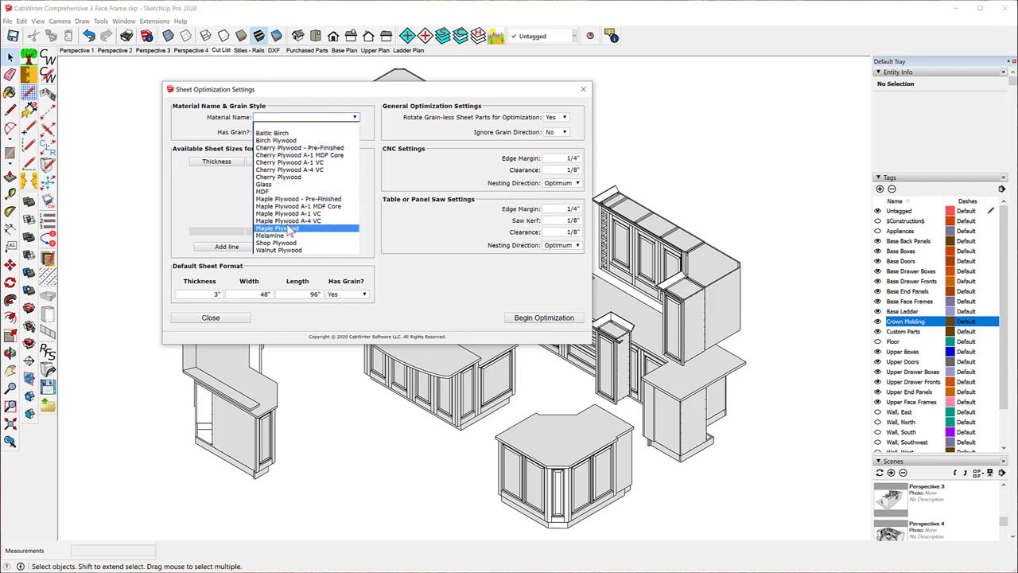
click(270, 192)
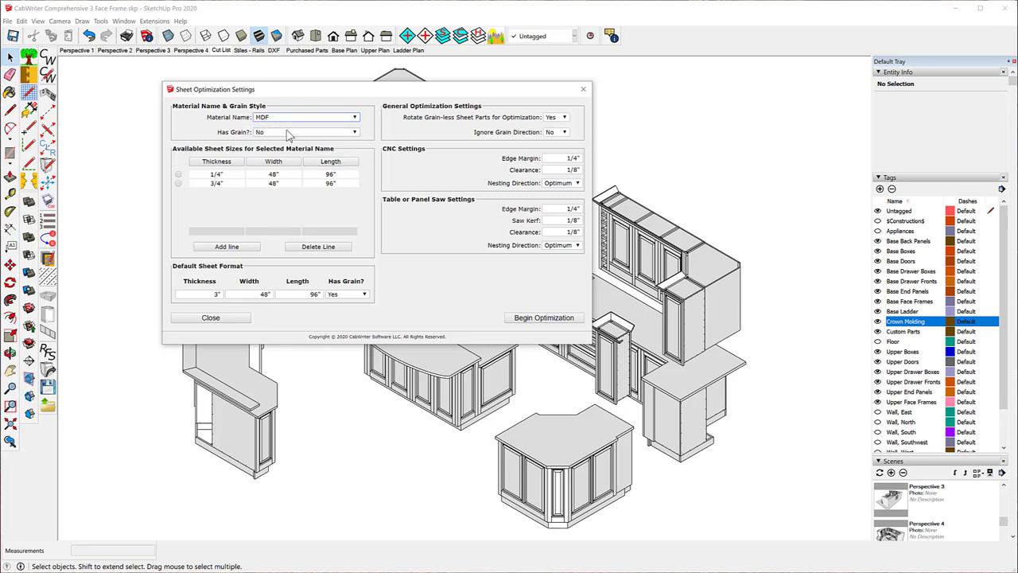
click(354, 117)
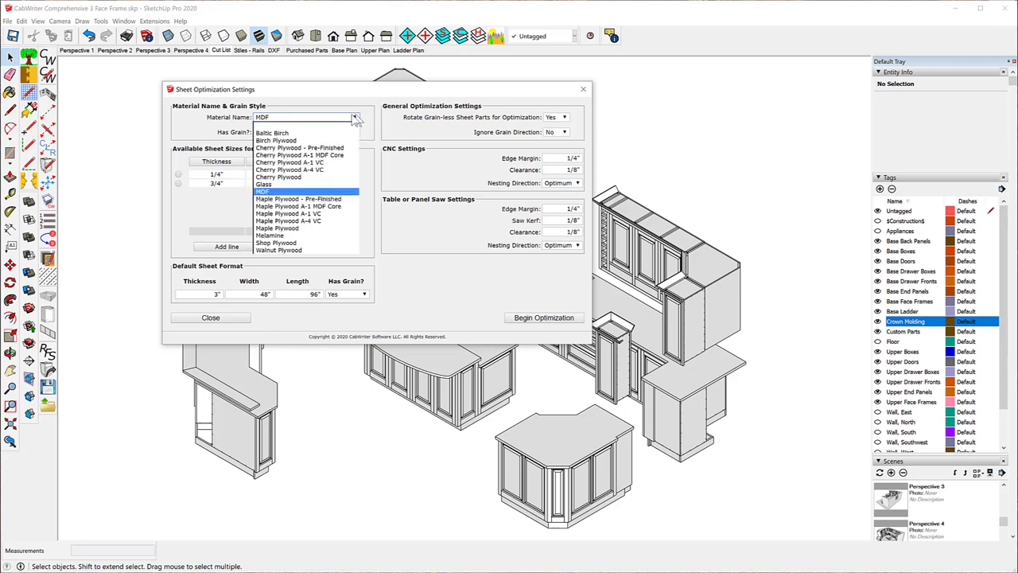
click(261, 133)
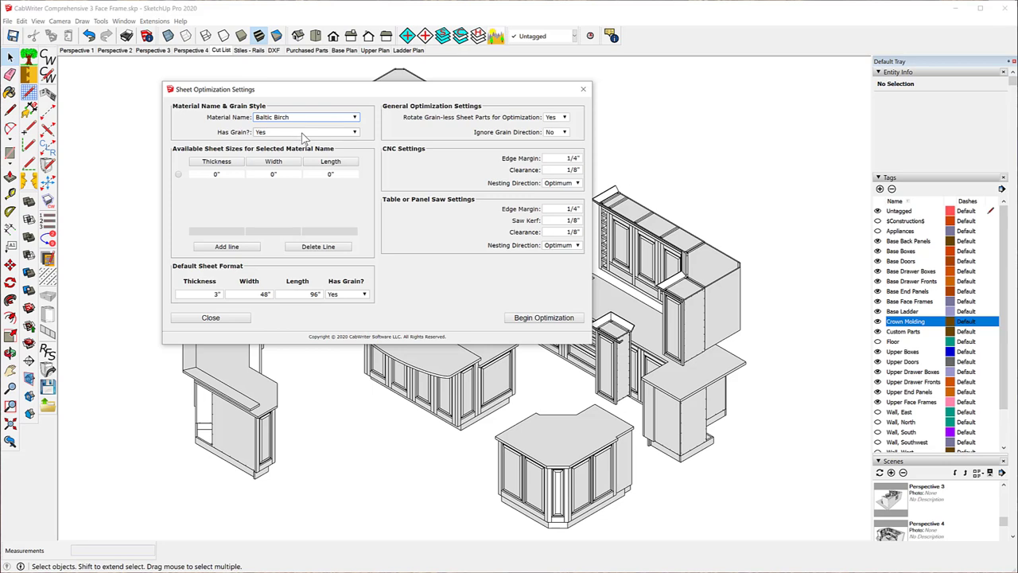
click(355, 118)
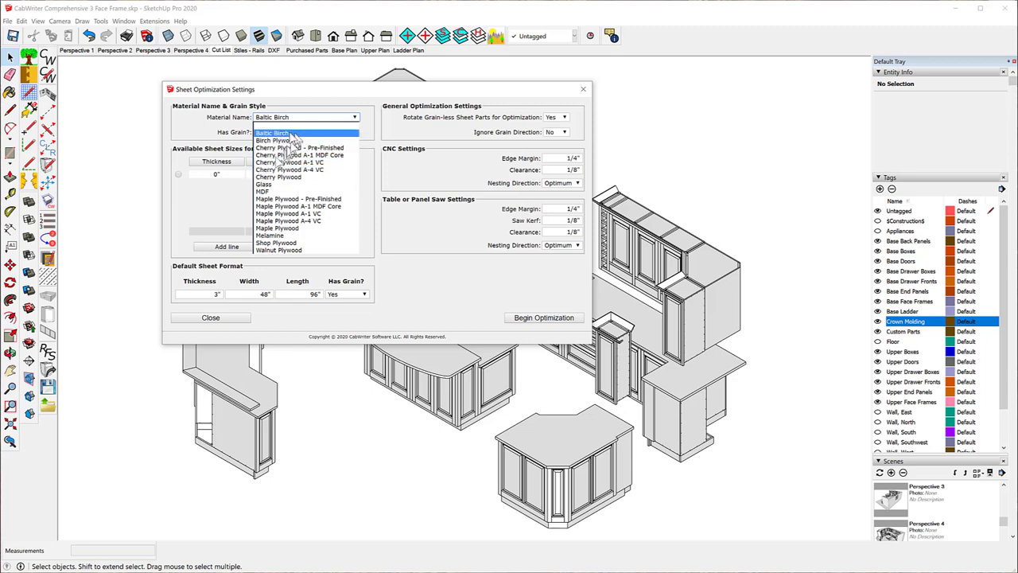
click(183, 135)
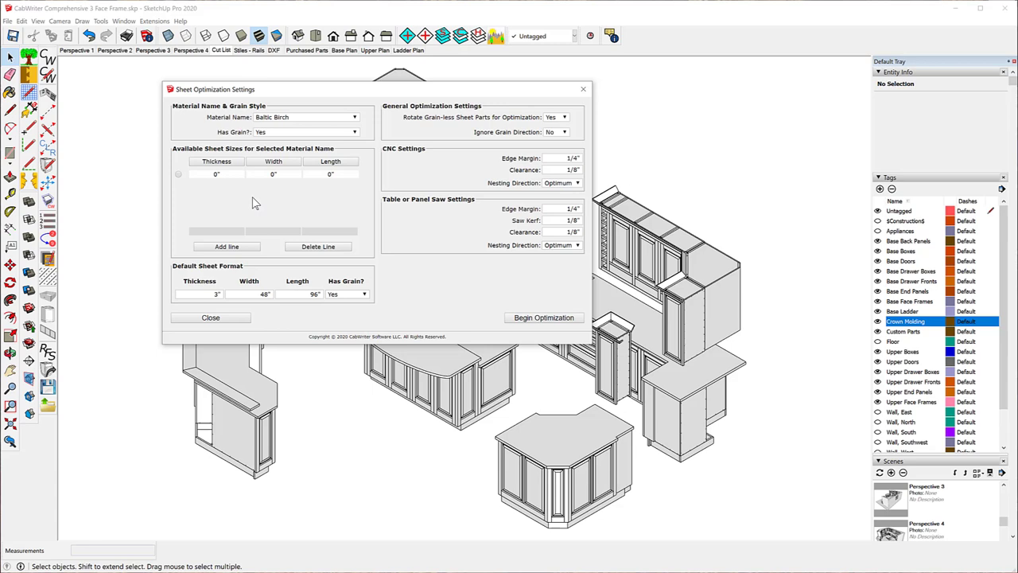
Step: For Cherry Plywood - Pre-Finished, set the default sheet thickness to 3/4" and add a 5/8" × 48" × 96" sheet size
click(355, 118)
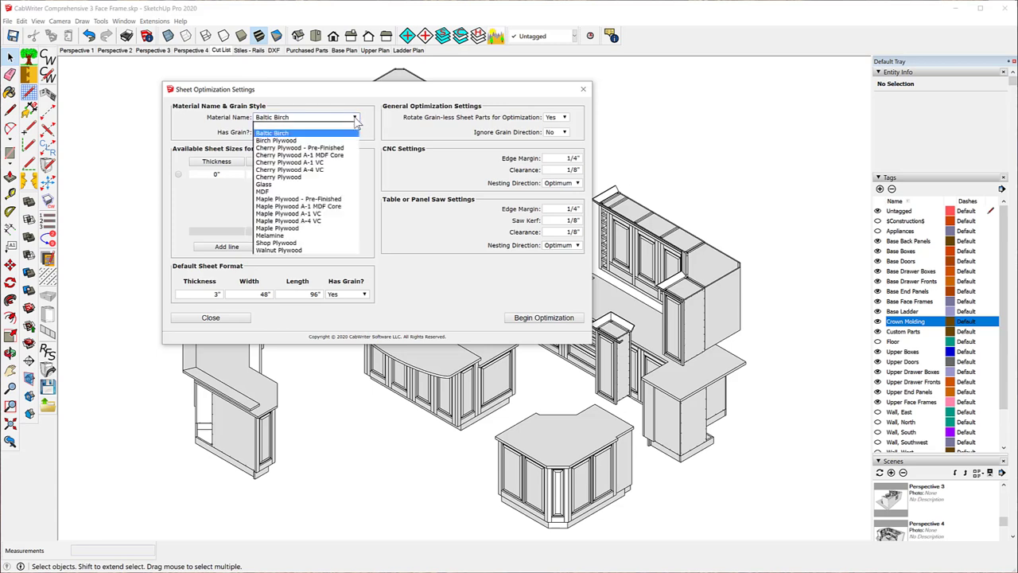
click(263, 148)
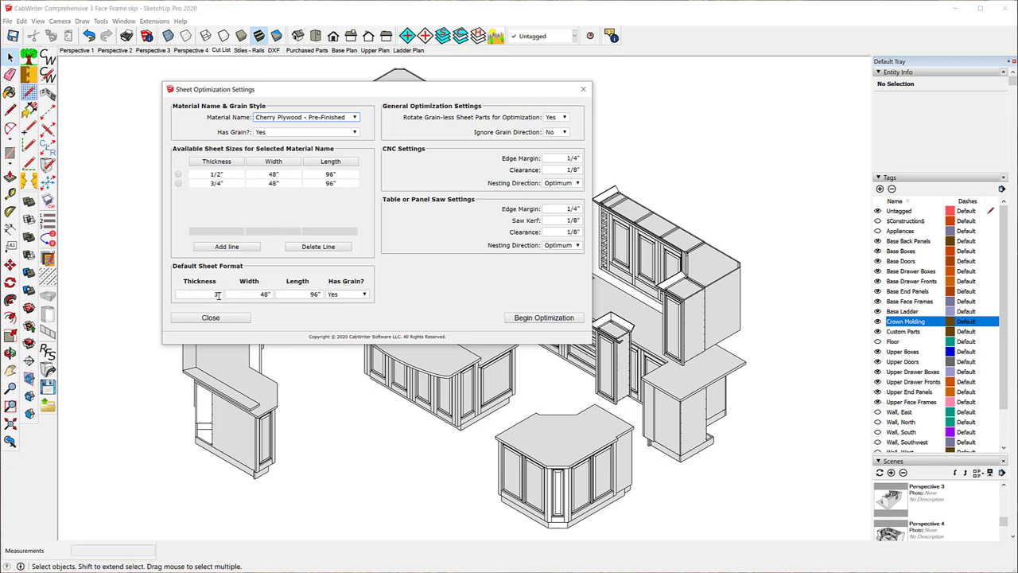
click(217, 294)
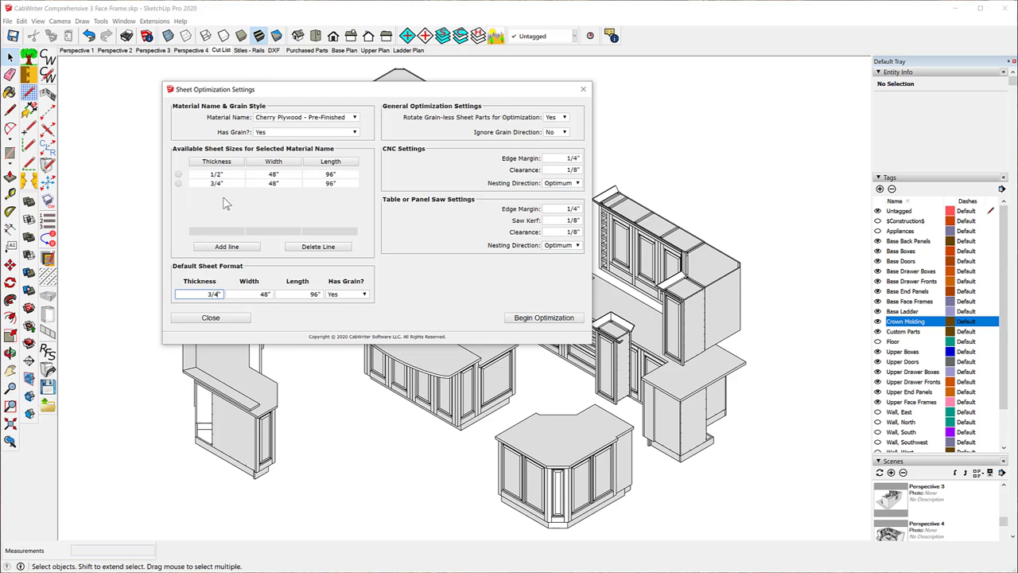
click(227, 247)
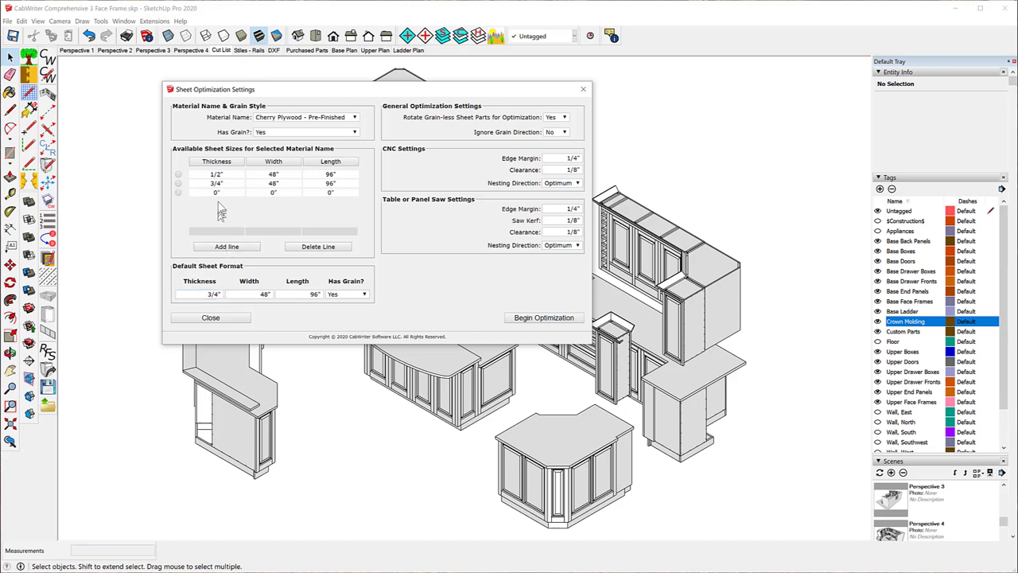
click(216, 191)
click(272, 192)
click(330, 191)
click(272, 220)
Step: Switch the material to Cherry Plywood and back to Cherry Plywood - Pre-Finished, and delete its 5/8" sheet size
click(355, 118)
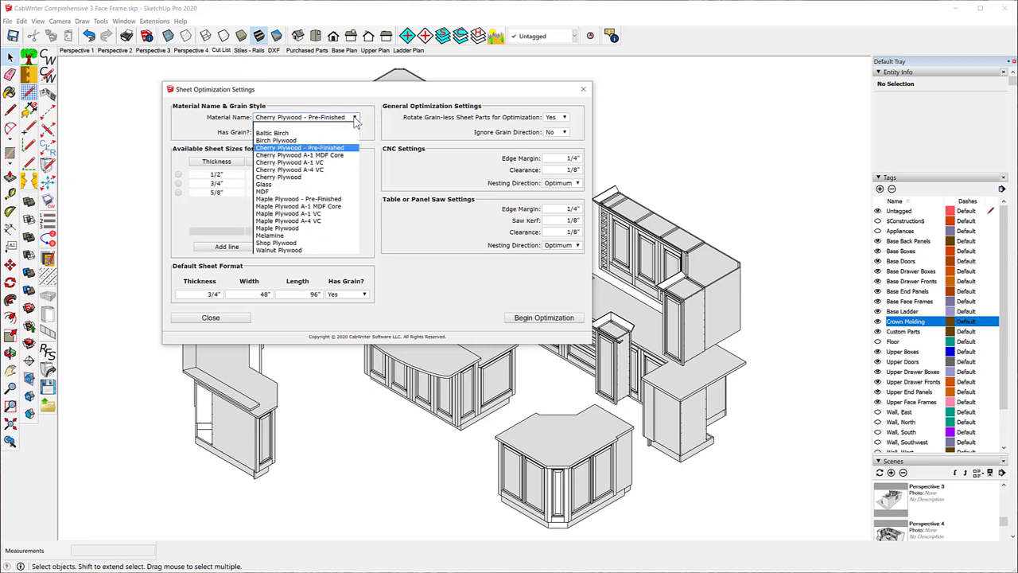
click(284, 176)
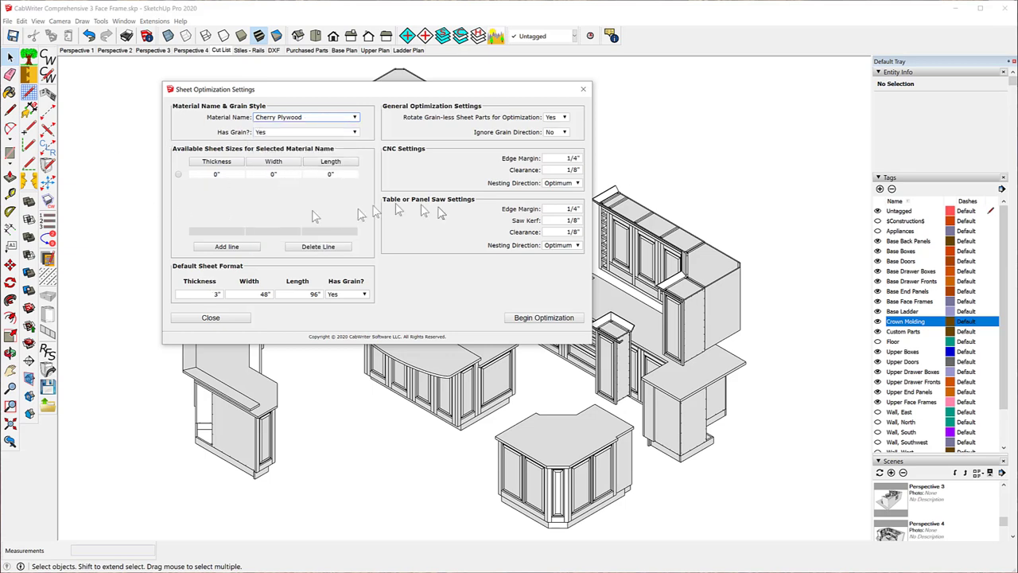
click(355, 119)
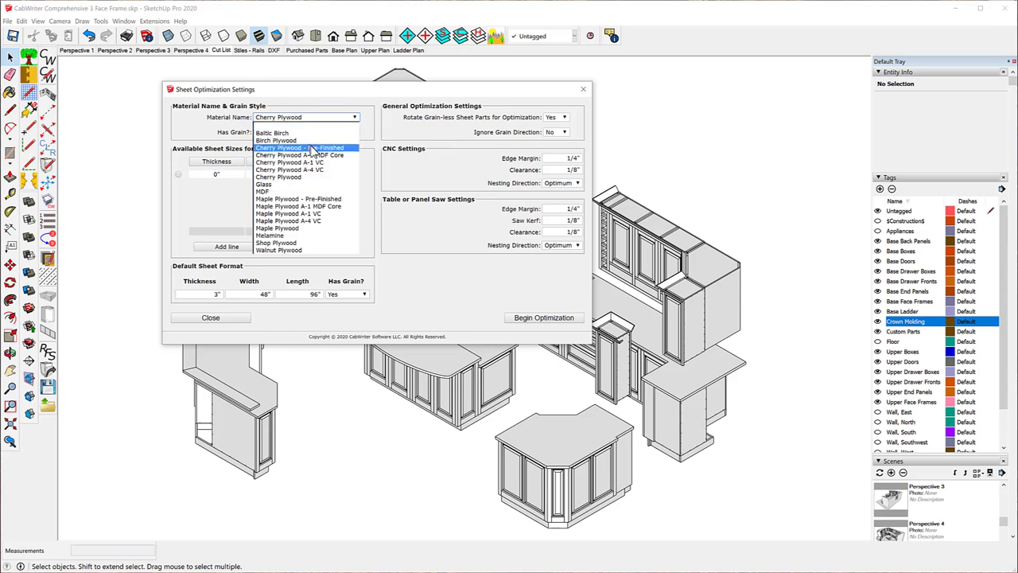
click(312, 152)
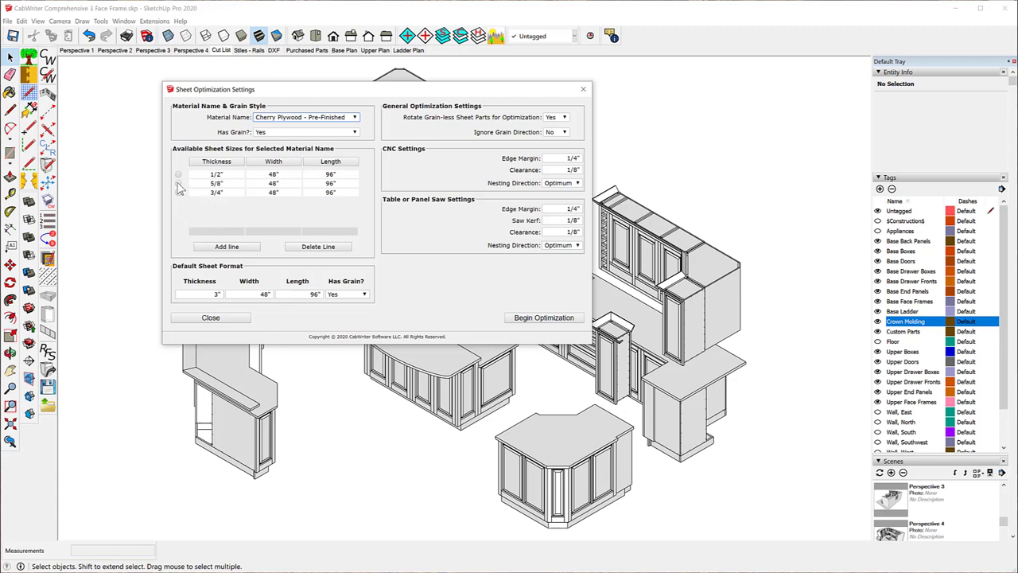
click(310, 247)
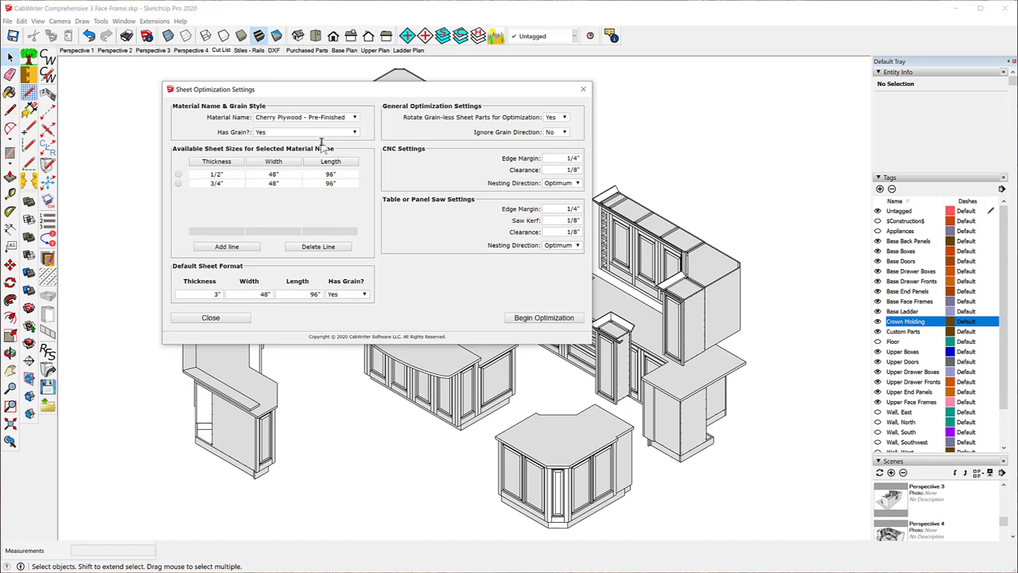
Step: Examine the Sheet Good material list in Extended Entity Info, compare it with the sheet optimization materials, and close Extended Entity Info
click(357, 119)
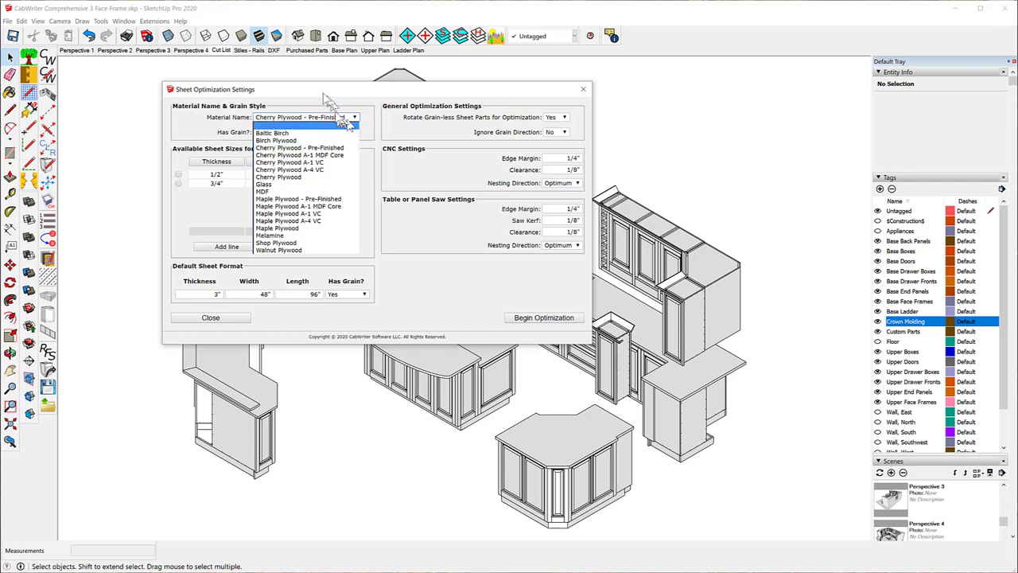
click(302, 92)
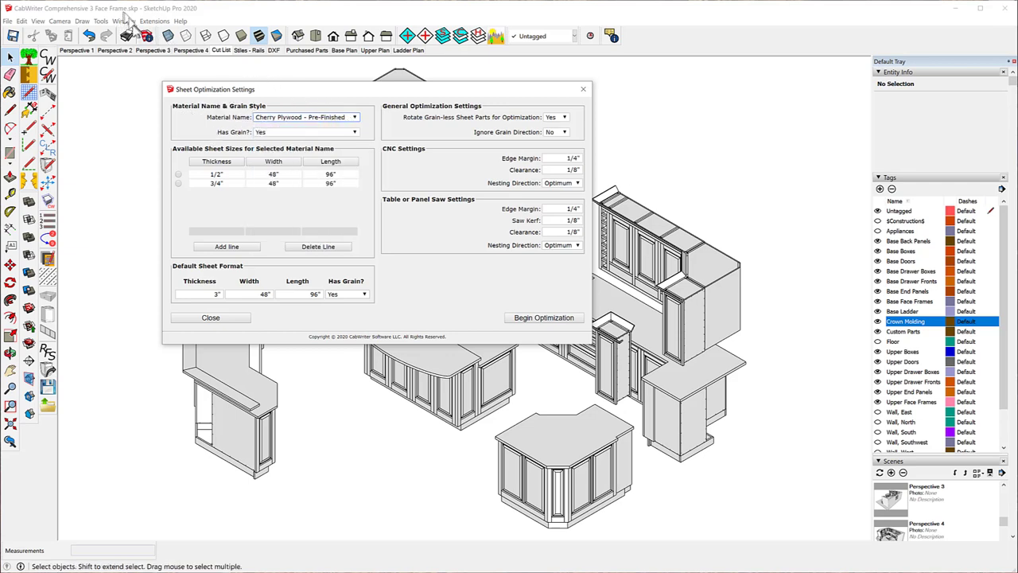
click(123, 20)
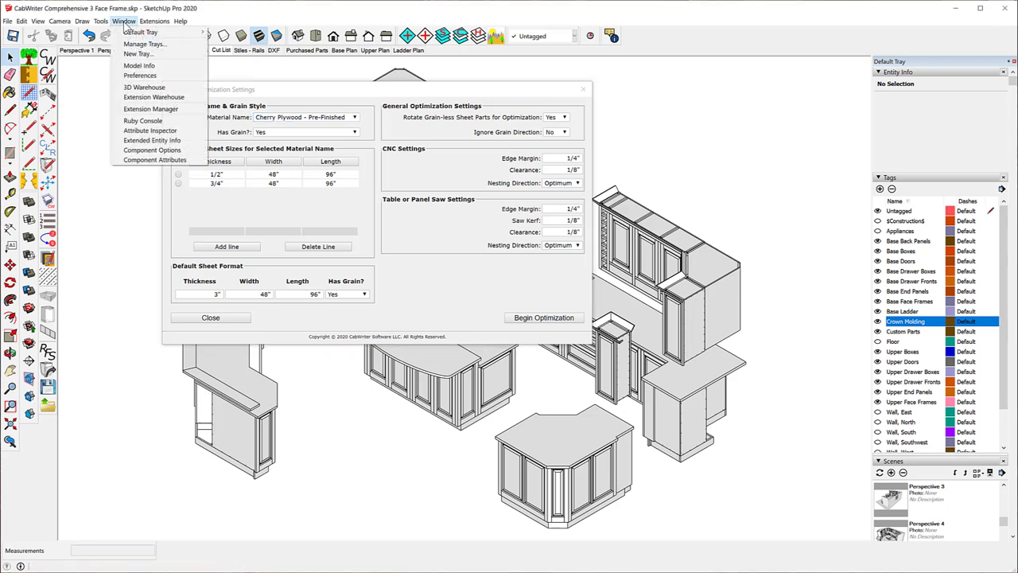
click(150, 141)
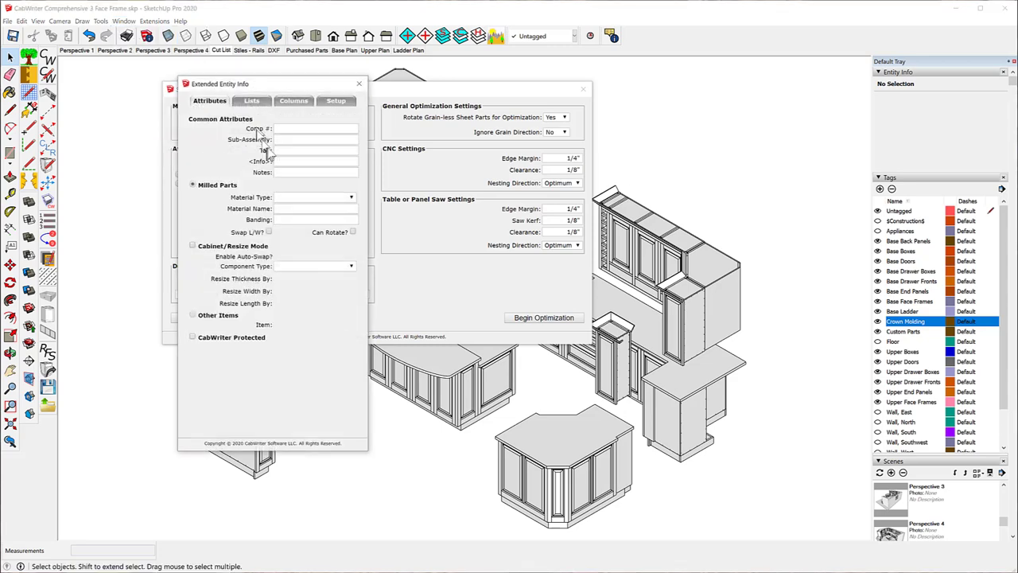
click(251, 101)
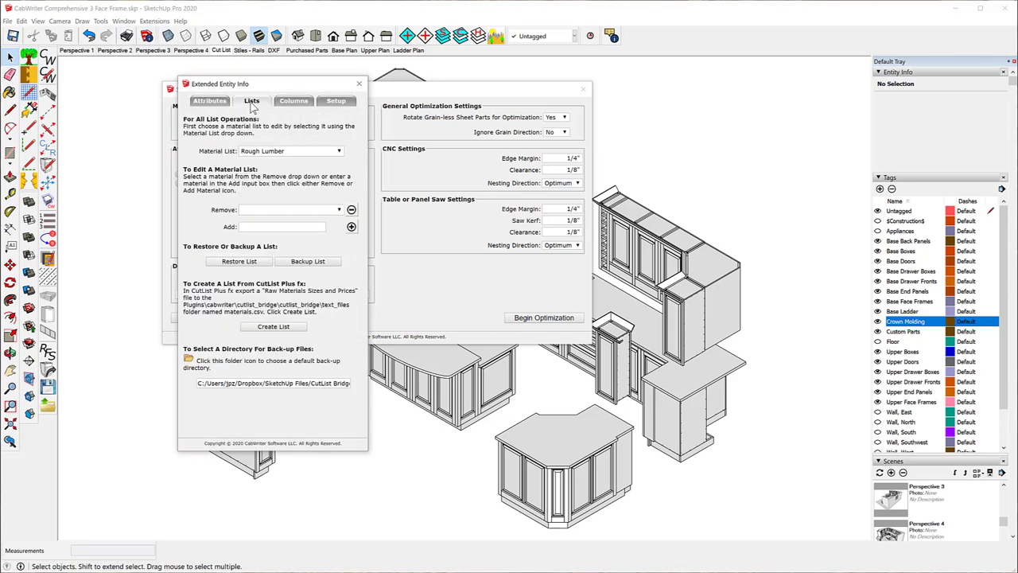
click(326, 151)
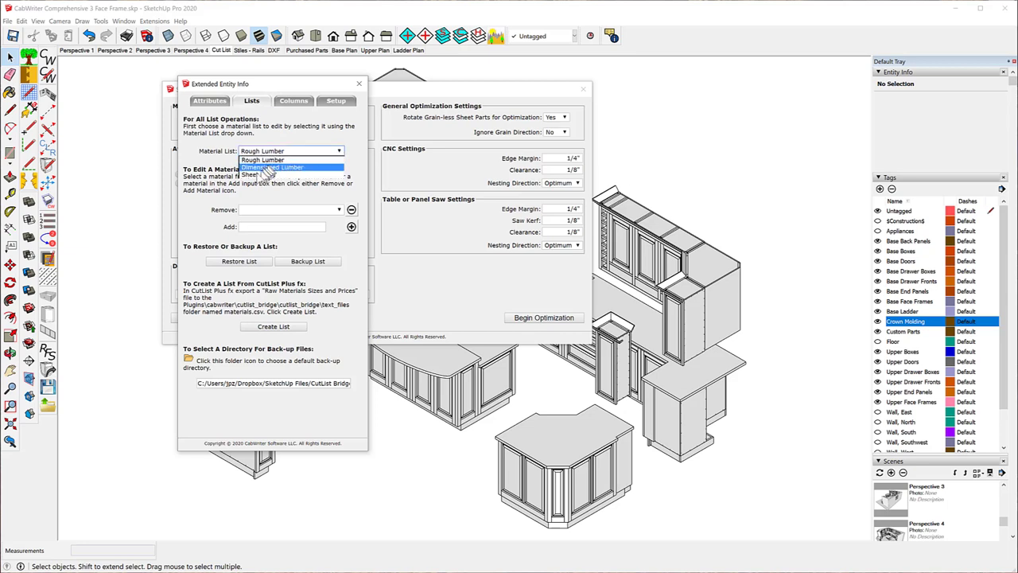
click(274, 174)
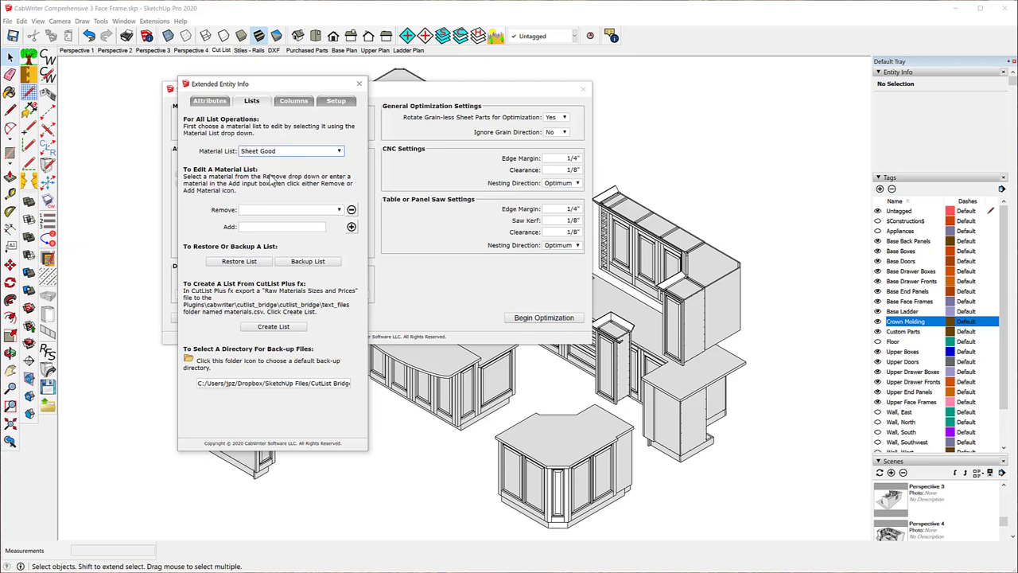
click(340, 210)
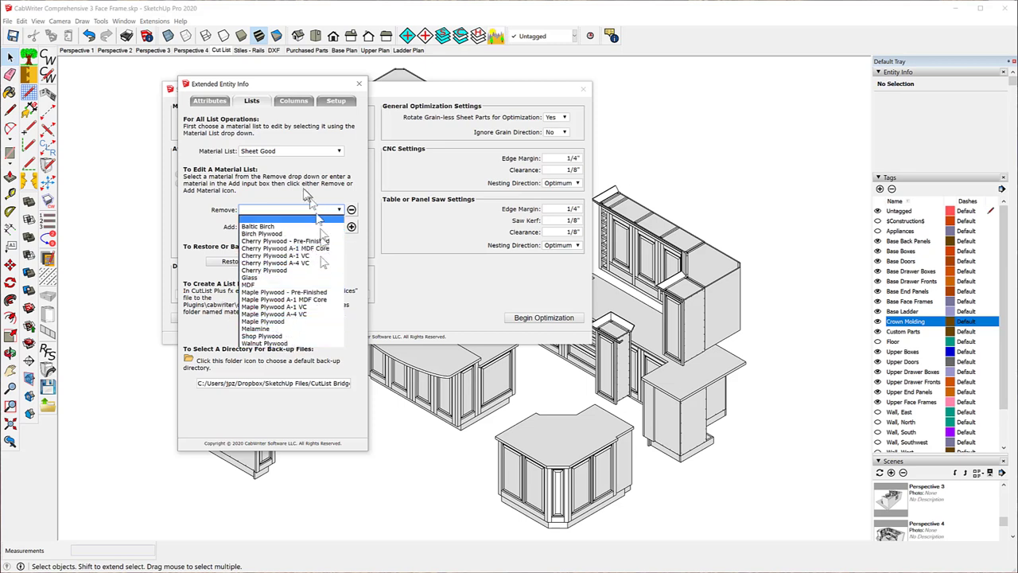
click(468, 296)
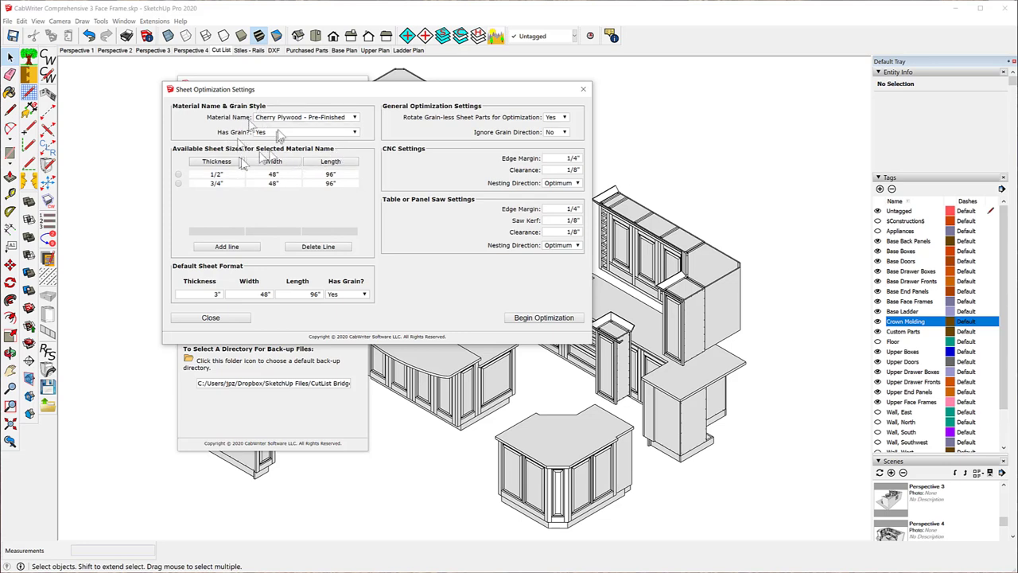
click(287, 410)
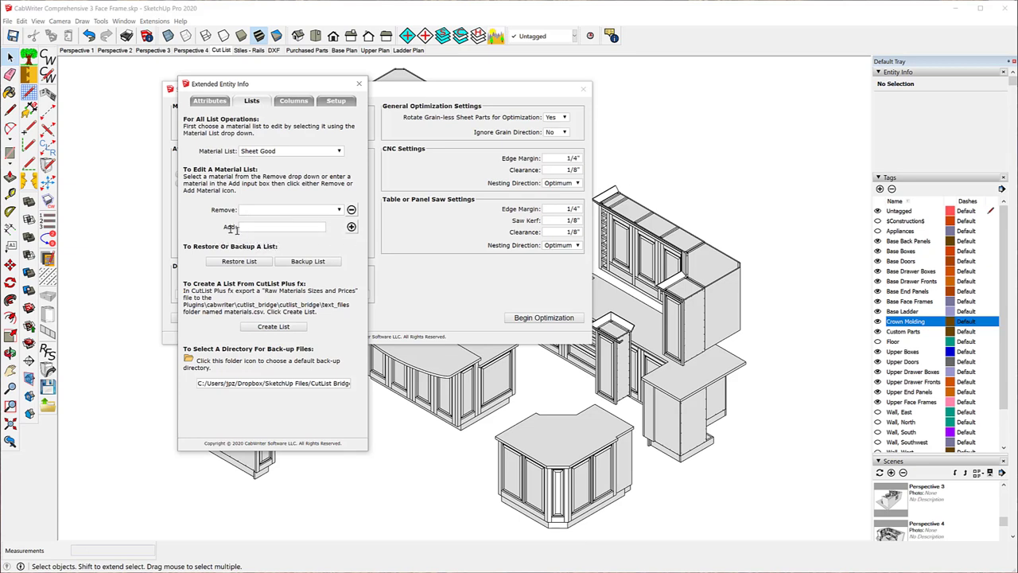
click(359, 84)
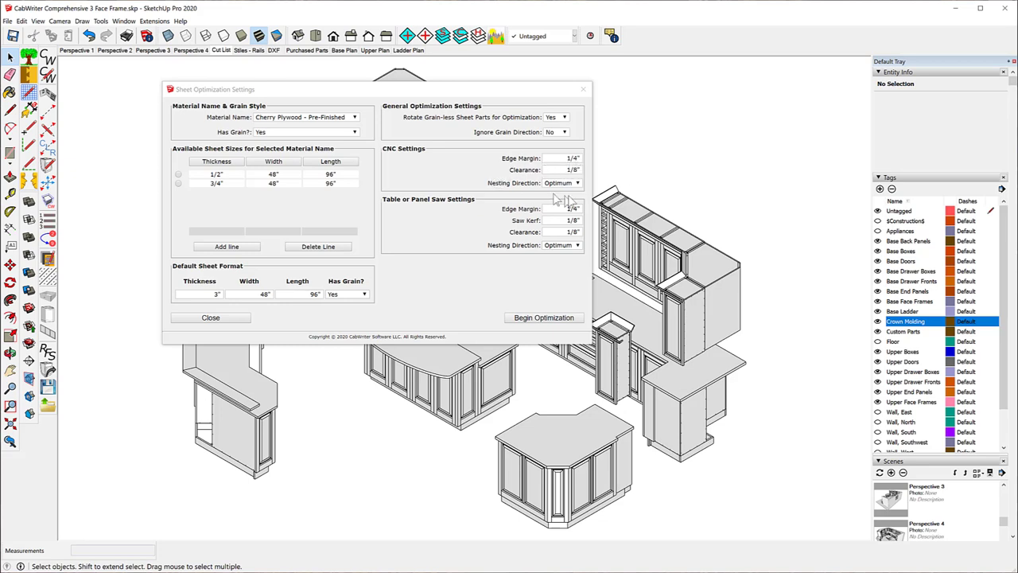
Step: Review the CNC nesting direction options, keeping Optimum, and select the Saw Kerf value in the table or panel saw settings
click(577, 183)
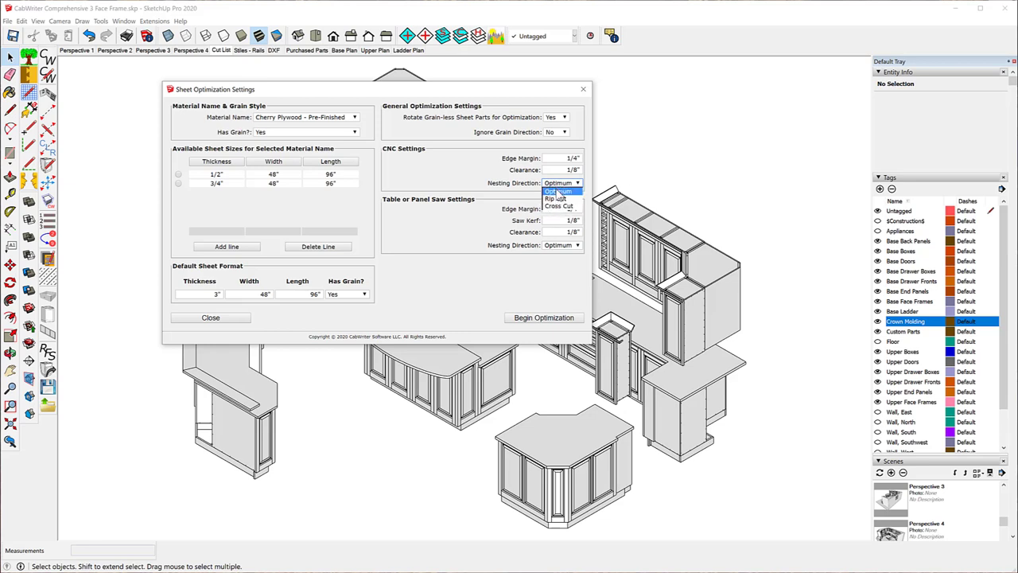
click(557, 191)
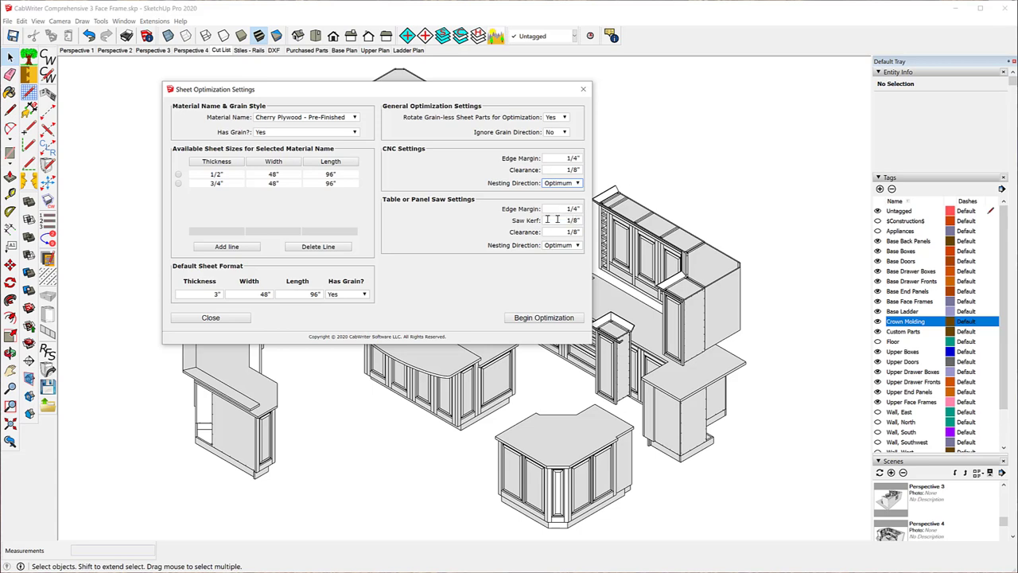
double_click(561, 219)
Step: Try Rip Cut and Cross Cut as the table or panel saw nesting direction, and return it to Optimum
click(578, 246)
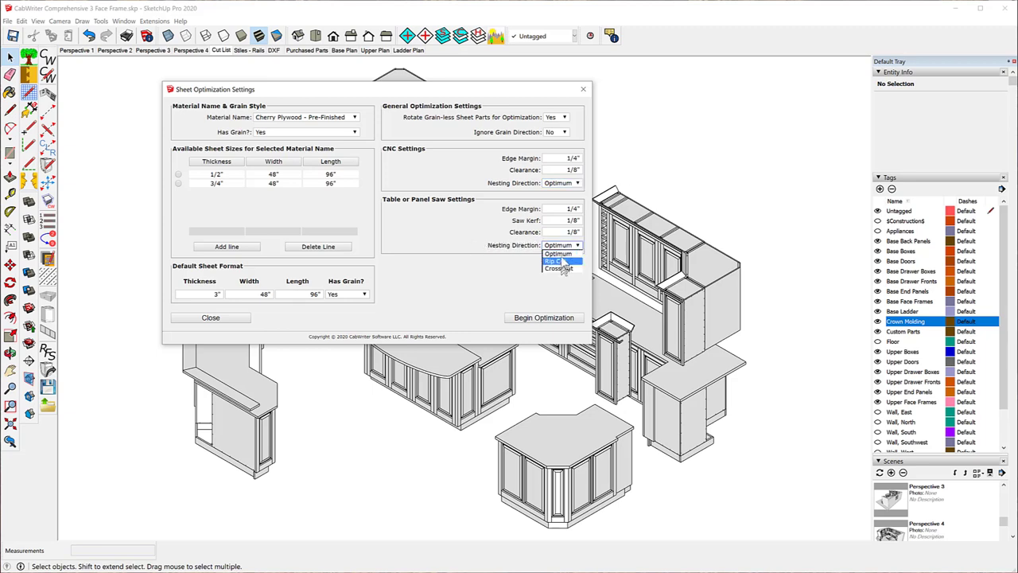
click(561, 262)
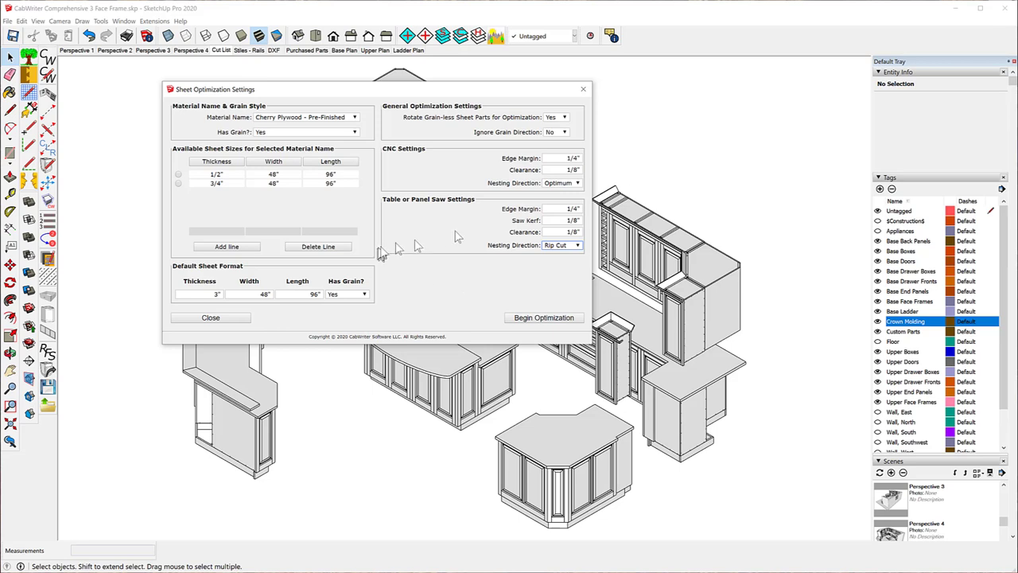
click(578, 246)
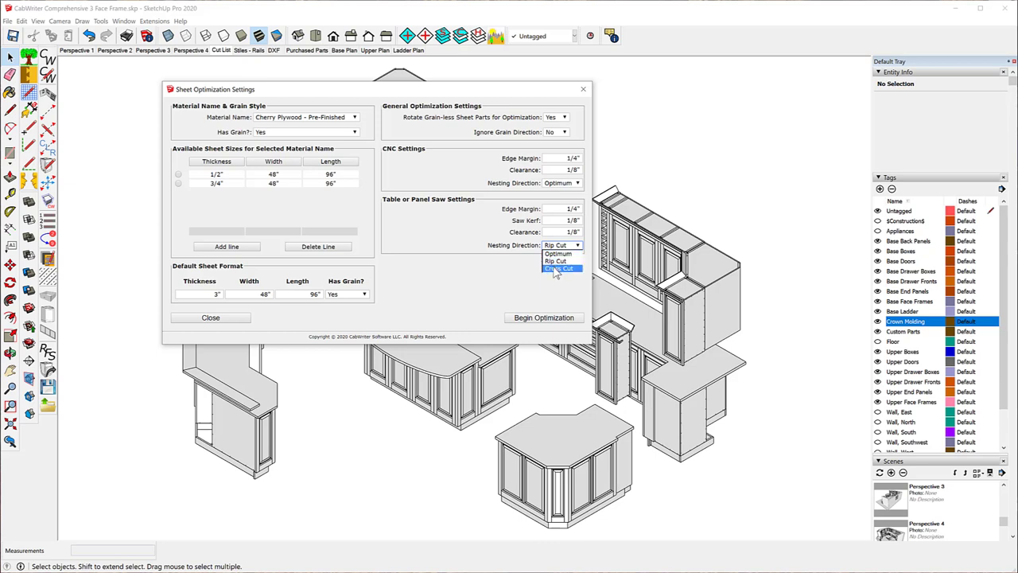
click(556, 269)
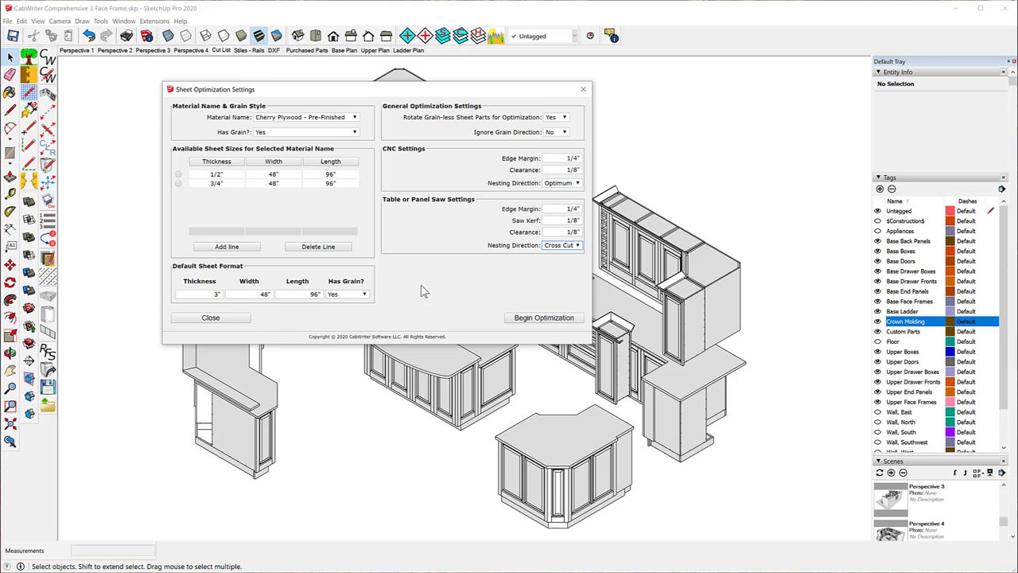
click(578, 246)
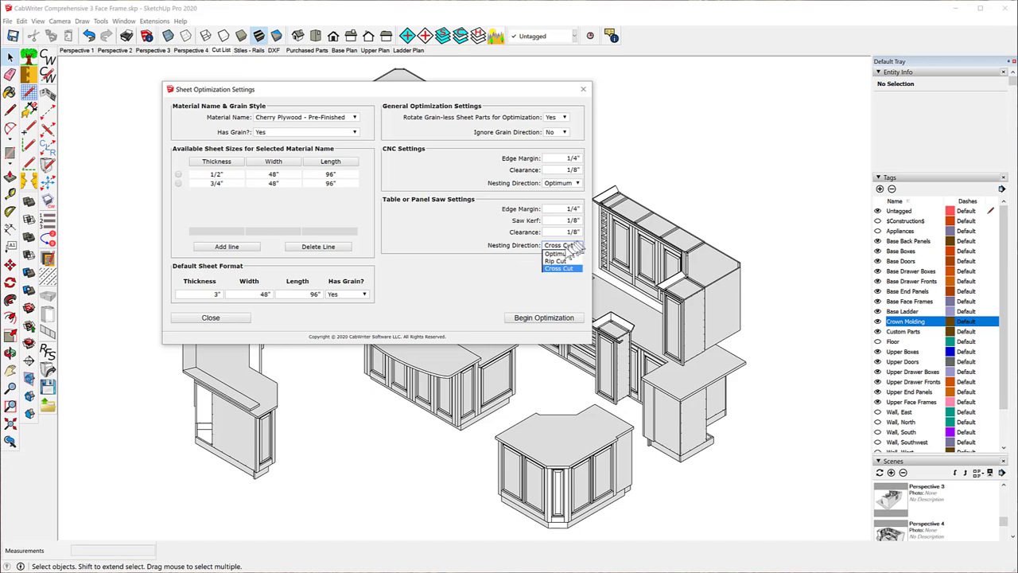
click(558, 254)
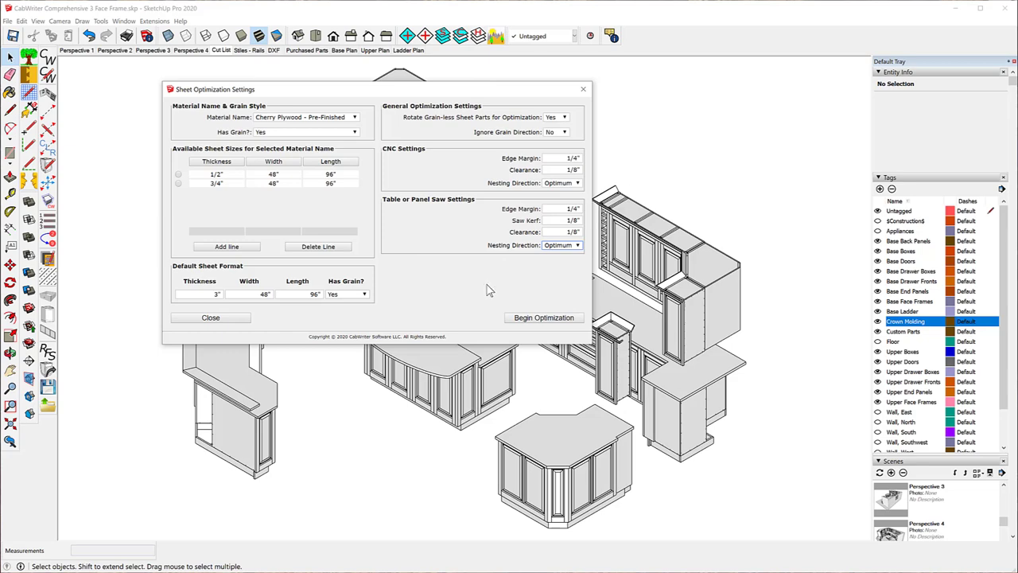
Step: Run the sheet optimization and review the cut diagrams for the 3/4" x 48" x 96" Maple Plywood - Pre-Finished sheets
click(547, 322)
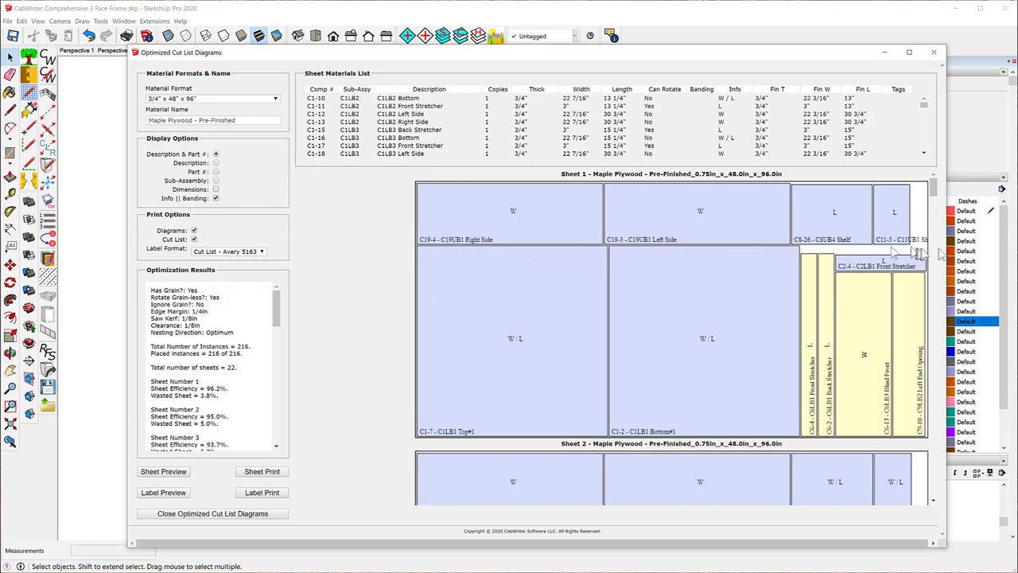
scroll(575, 244, down, 5)
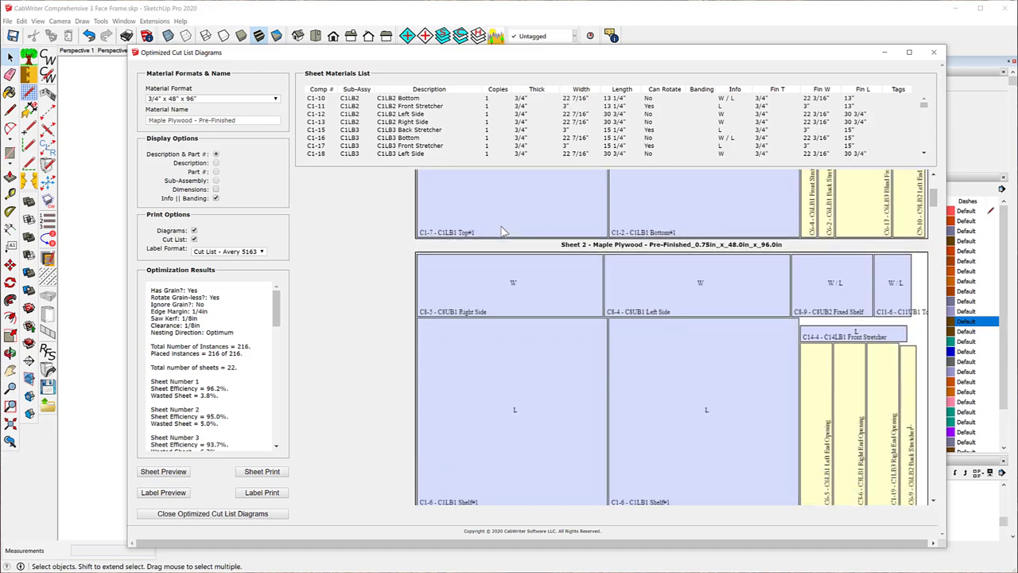
scroll(501, 228, down, 15)
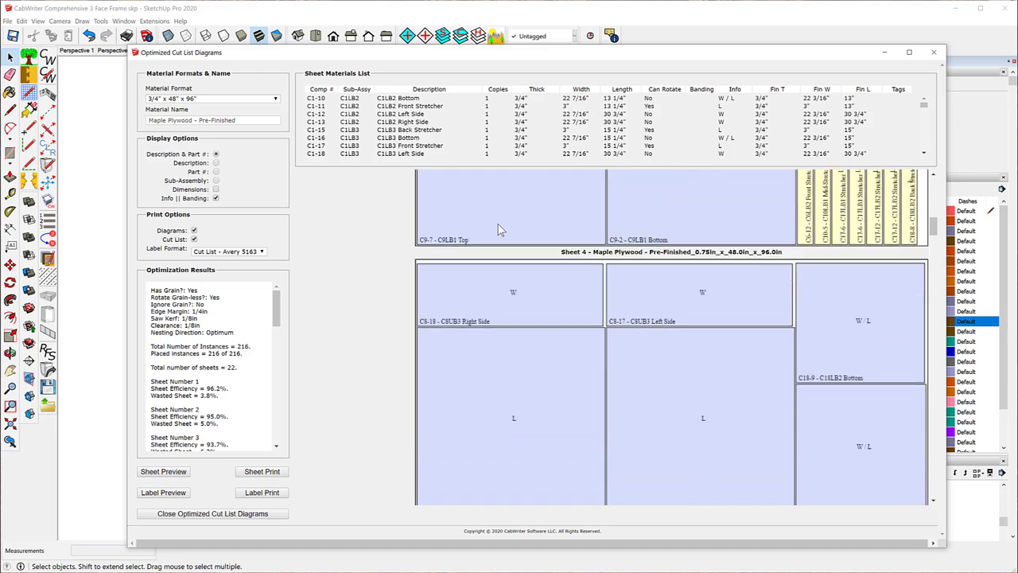
scroll(498, 228, down, 15)
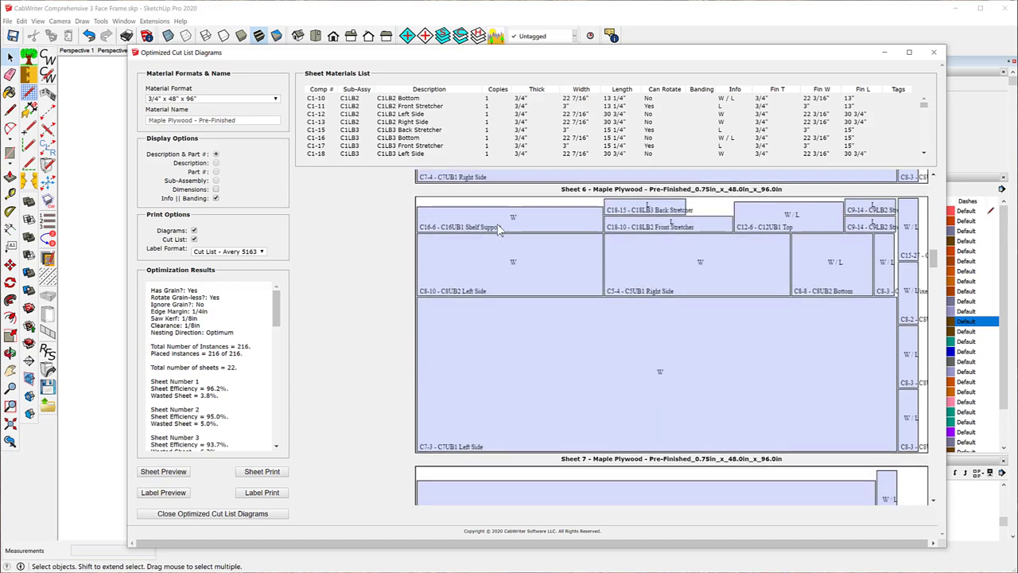
scroll(497, 229, down, 15)
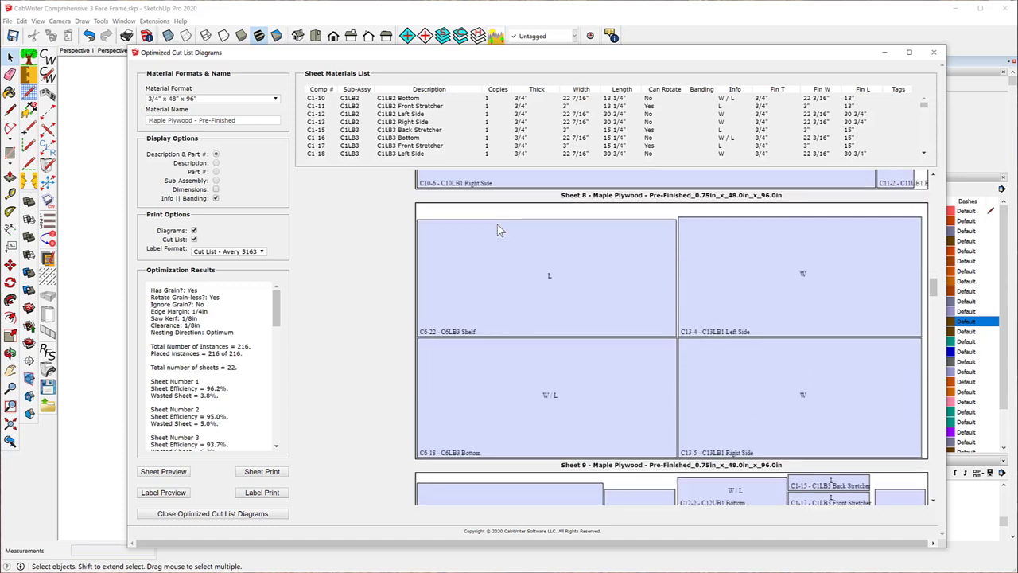
scroll(497, 229, down, 7)
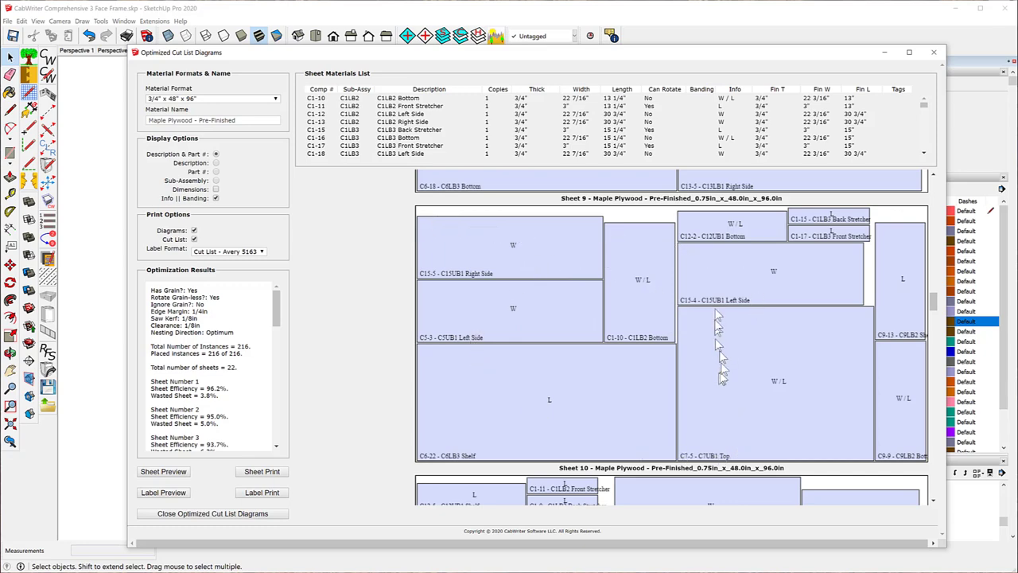
scroll(737, 357, down, 4)
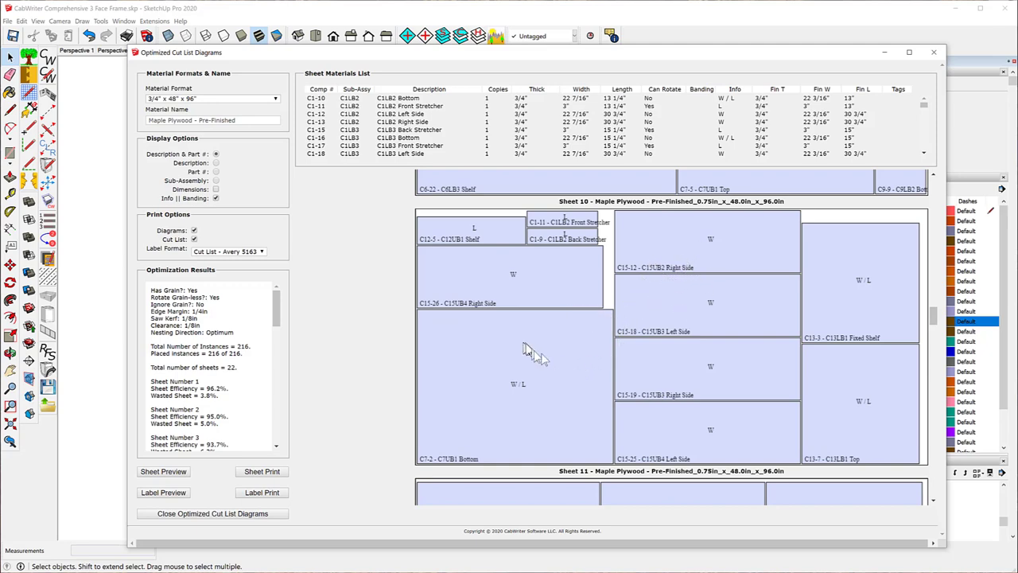
scroll(542, 359, up, 12)
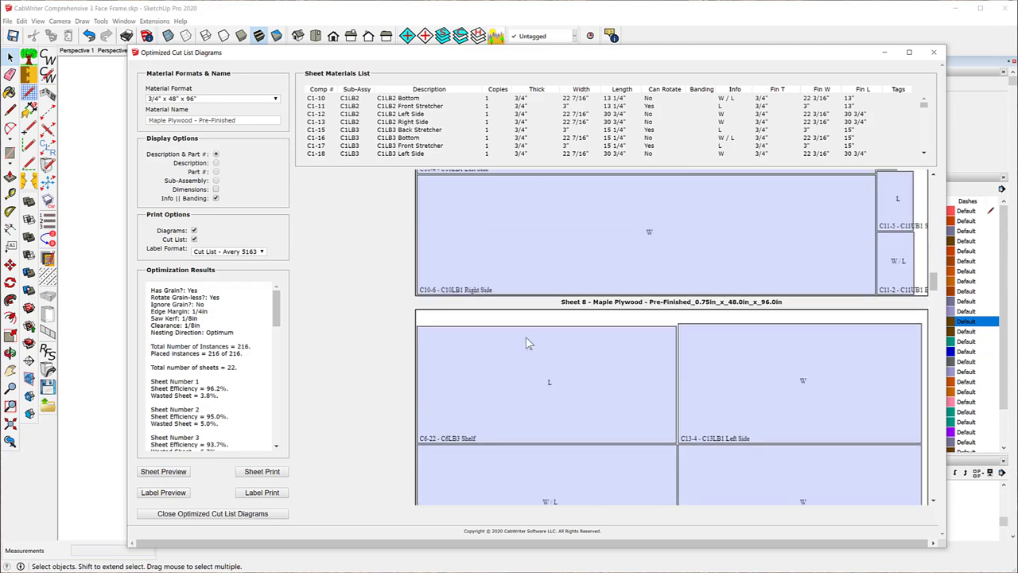
scroll(525, 342, up, 4)
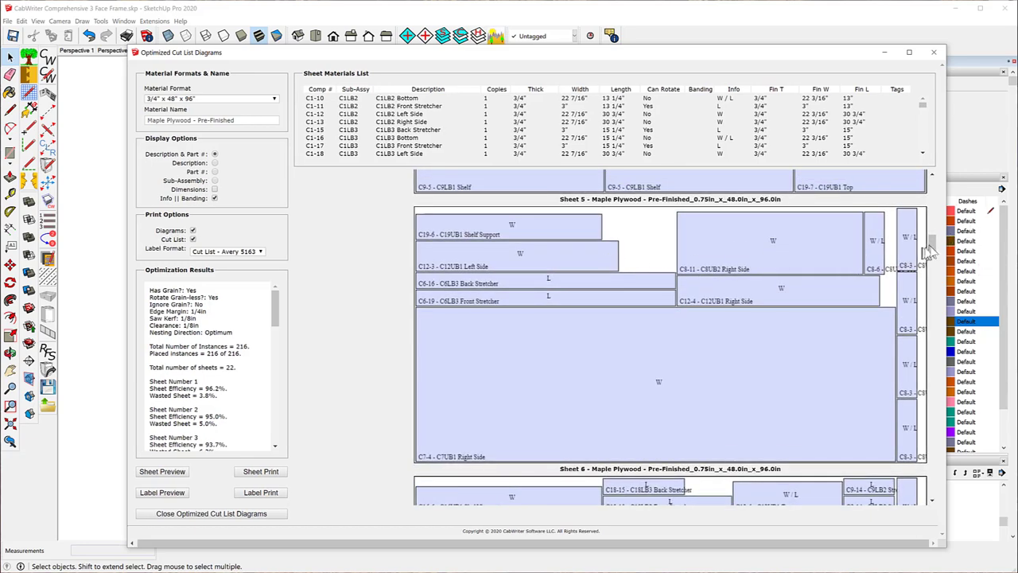
Step: Locate the Sheet 1 parts C19UB1 Right Side and C6LB1 Front Stretcher in the sheet materials list through their diagrams
drag(936, 249, 932, 181)
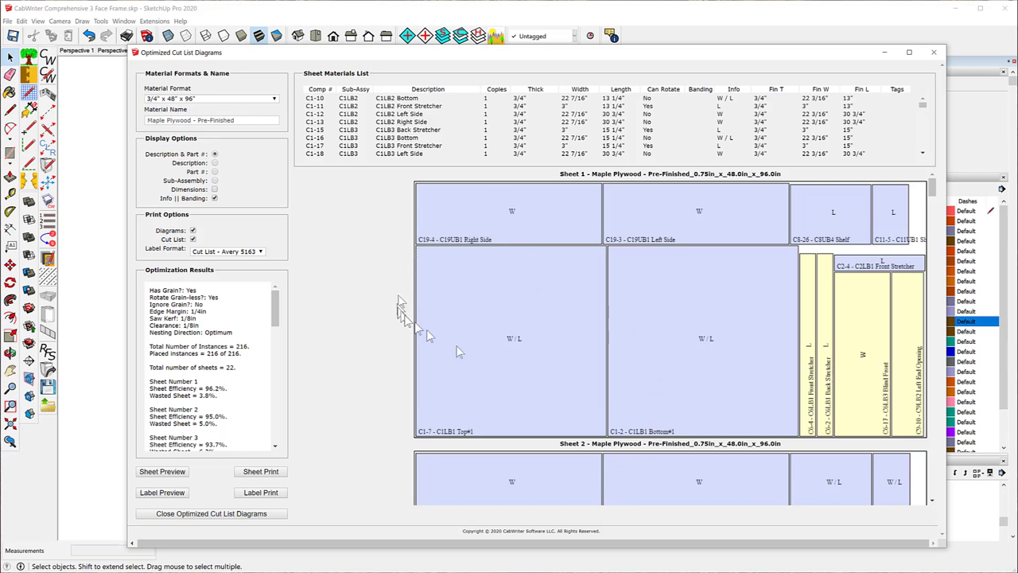
click(484, 228)
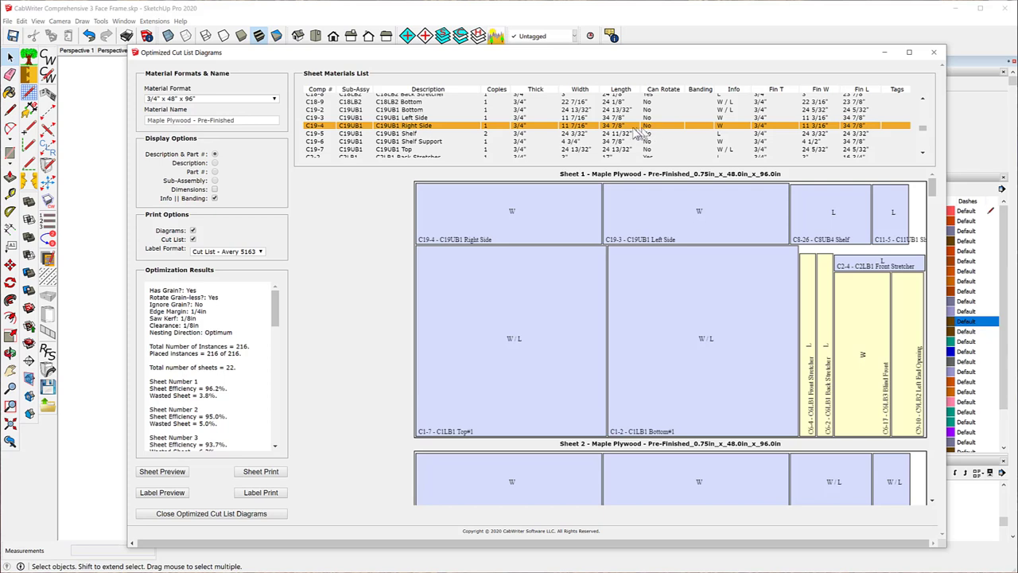
click(810, 304)
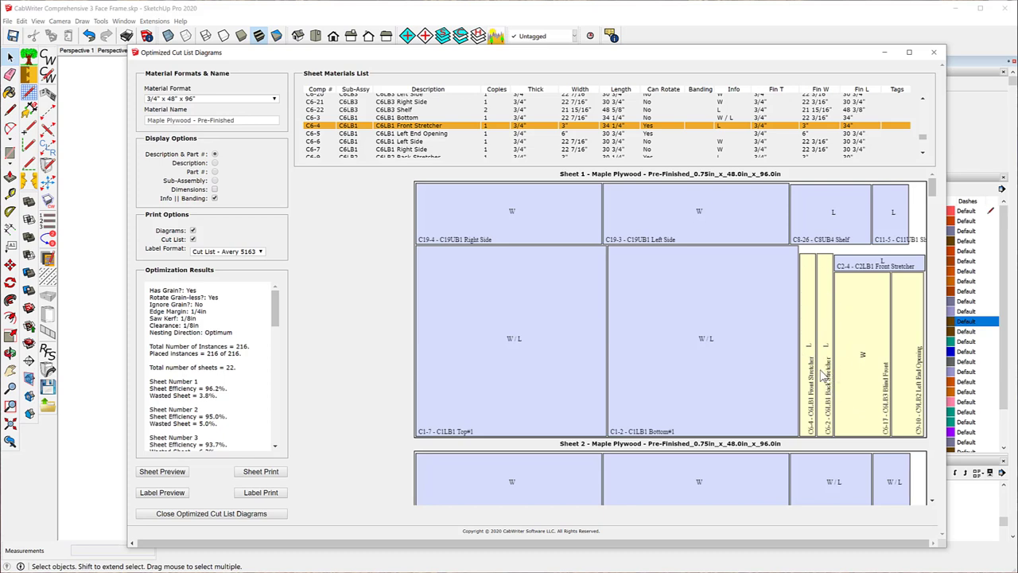
Step: Show the 1/2" x 48" x 96" Maple Plywood - Pre-Finished format and examine its sheet diagrams and optimization results
click(274, 100)
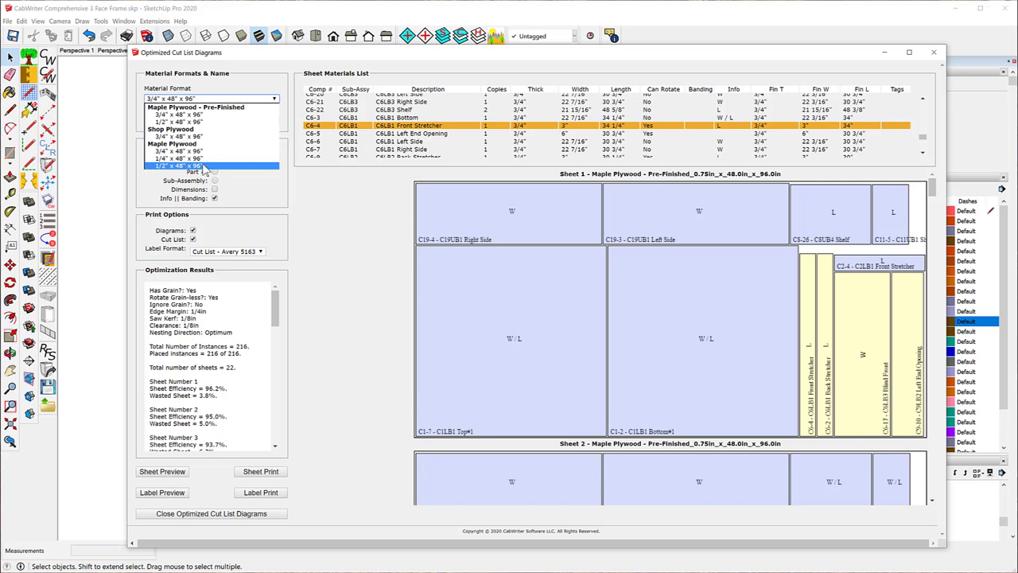
click(179, 121)
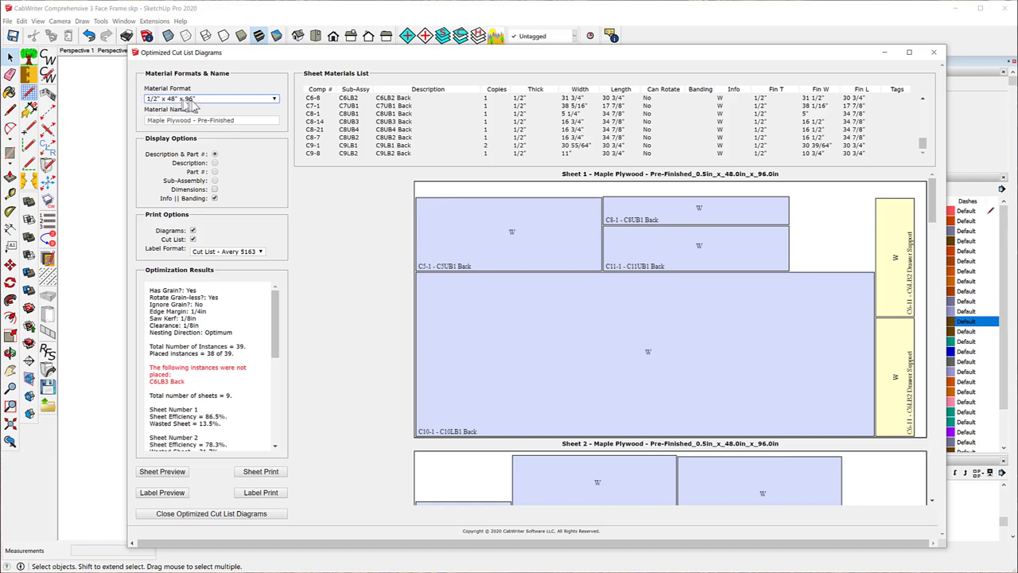
scroll(700, 298, down, 6)
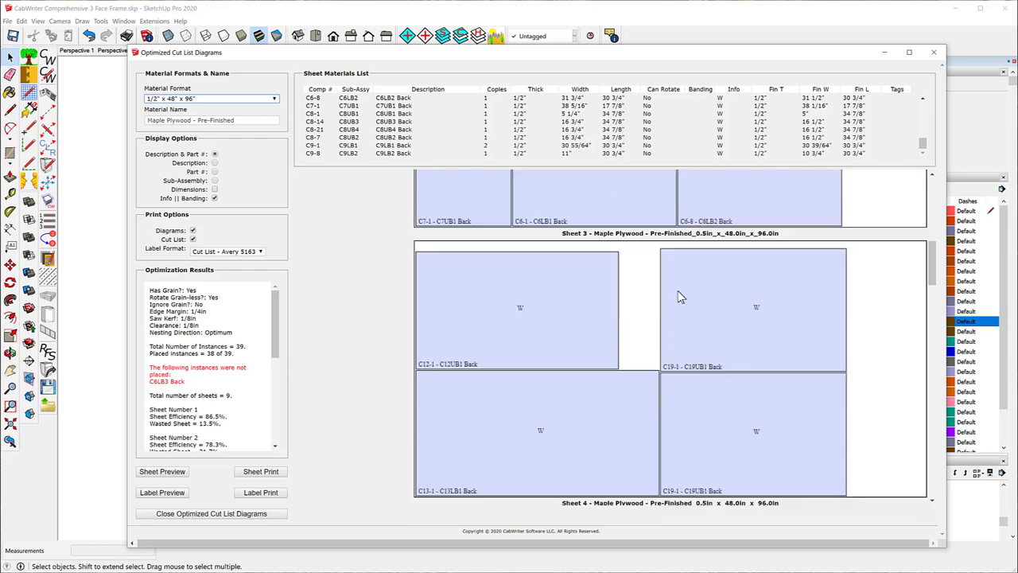
scroll(678, 296, down, 12)
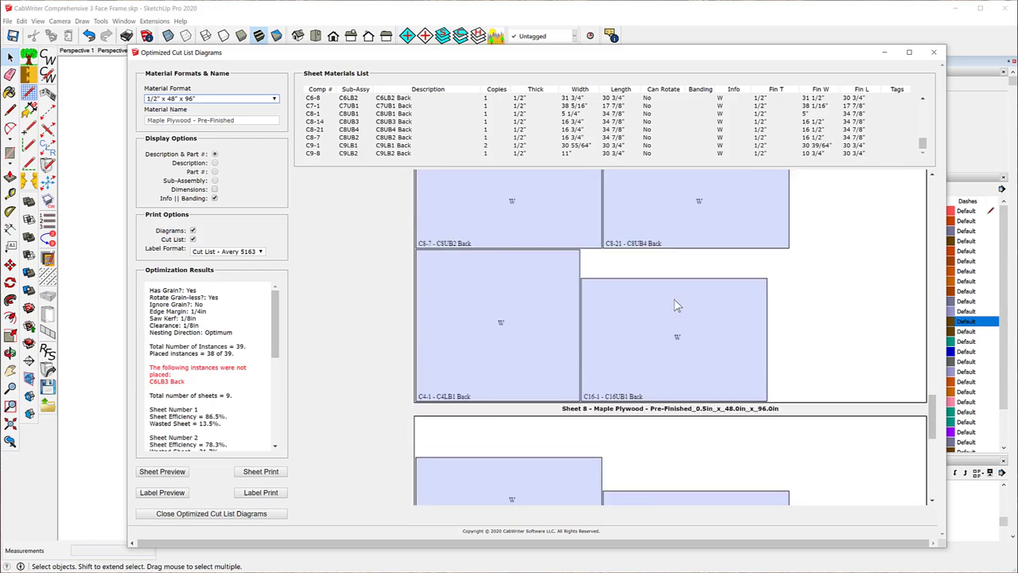
scroll(676, 305, down, 5)
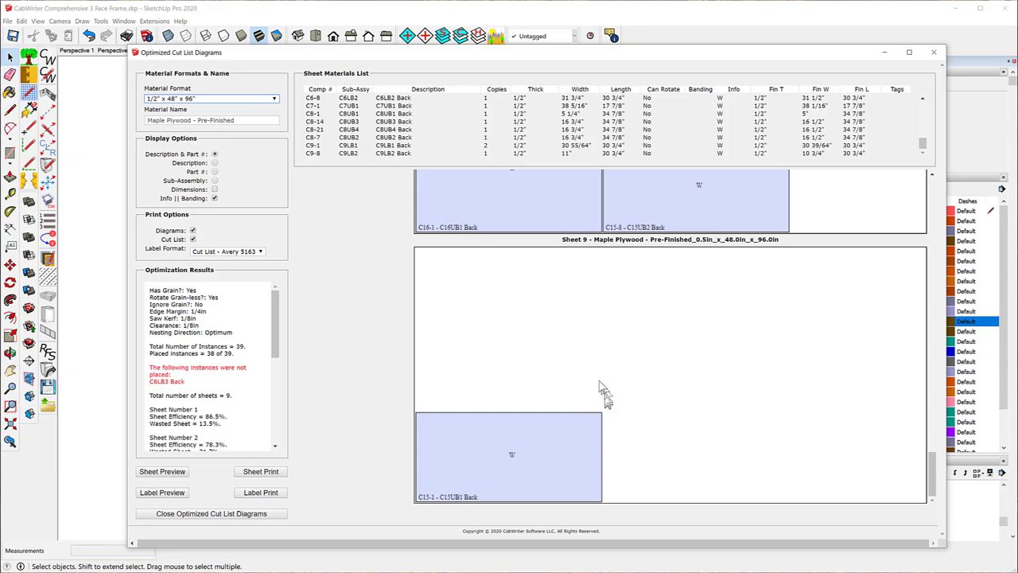
scroll(588, 370, up, 3)
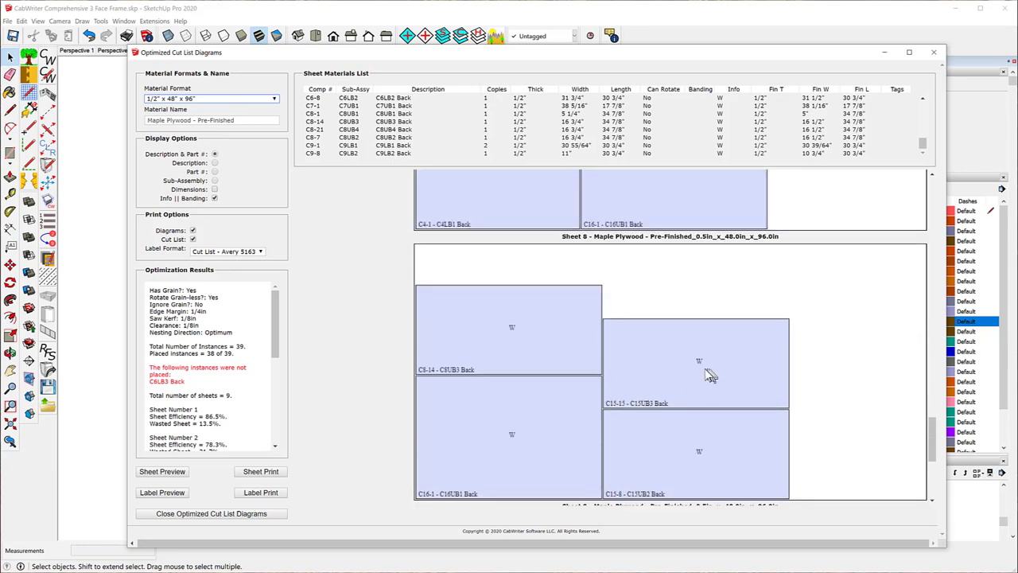
scroll(700, 374, up, 15)
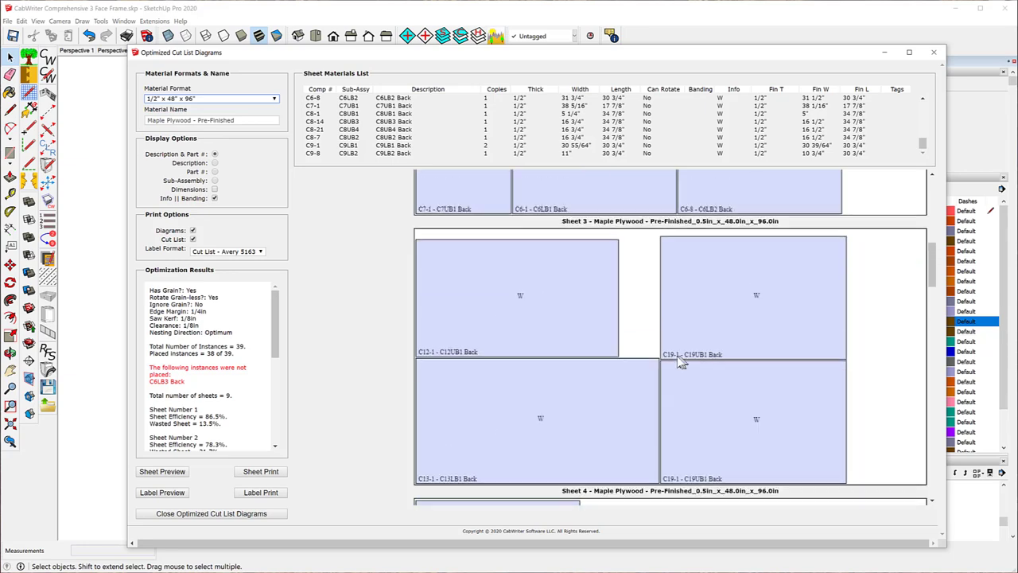
scroll(680, 362, up, 4)
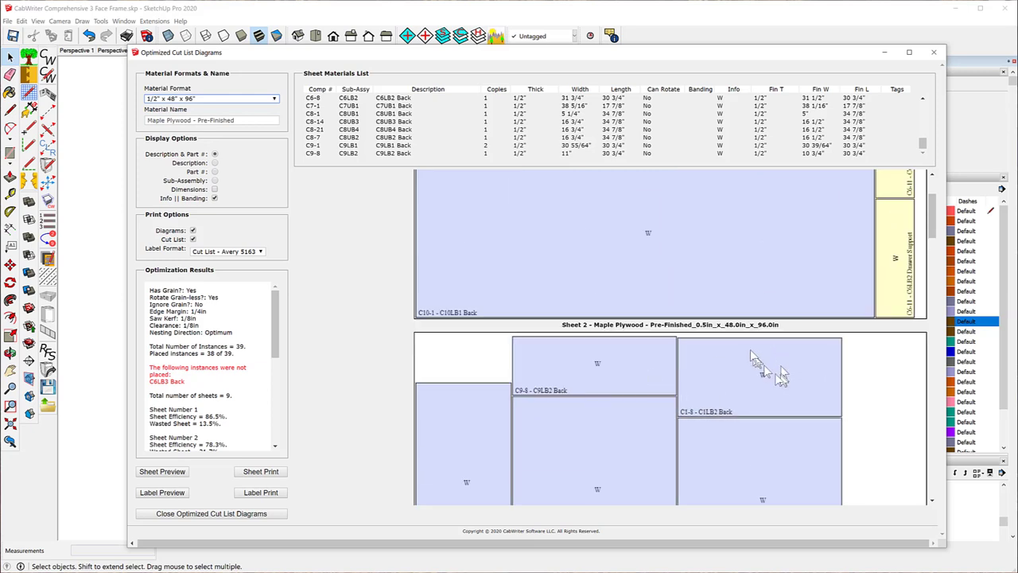
scroll(755, 362, up, 3)
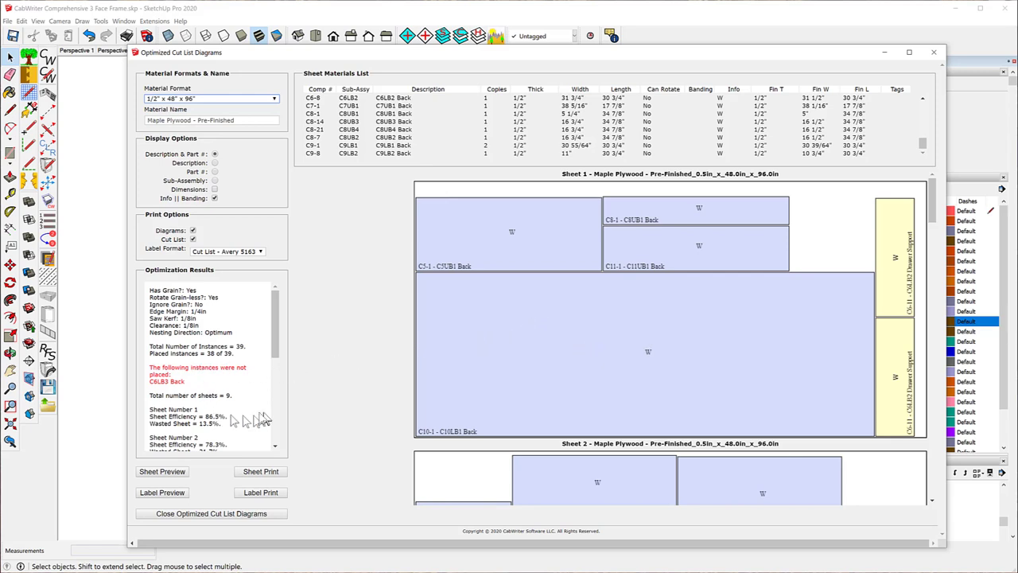
Step: Show the 3/4" x 48" x 96" Maple Plywood - Pre-Finished format and examine all its sheet diagrams from first to last
click(275, 99)
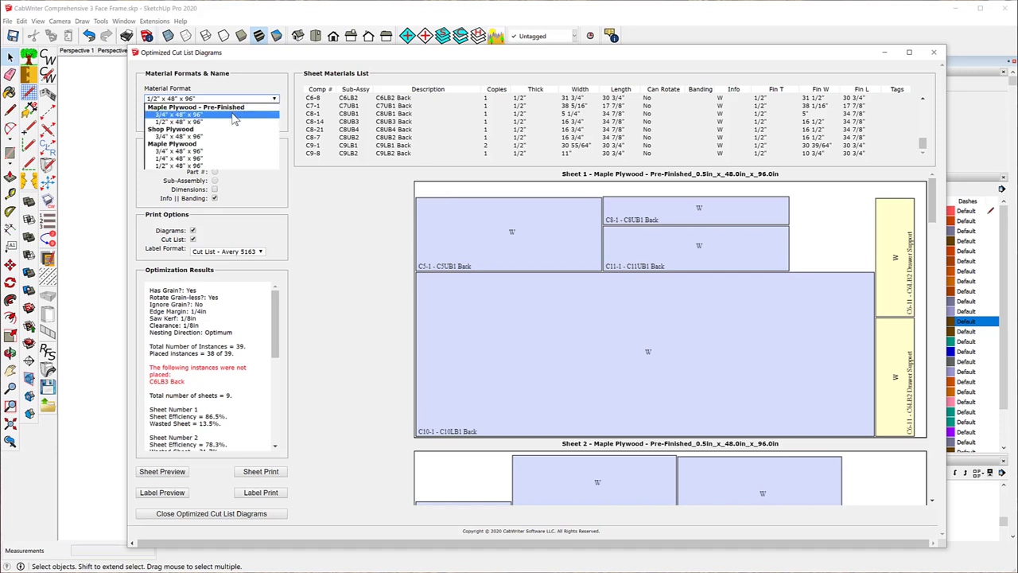
click(235, 116)
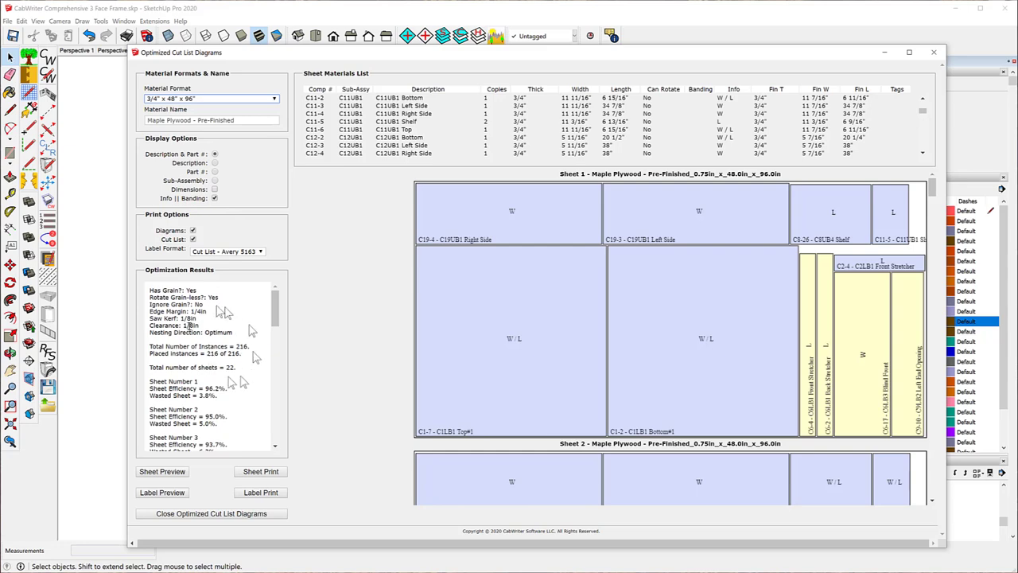
scroll(665, 294, down, 5)
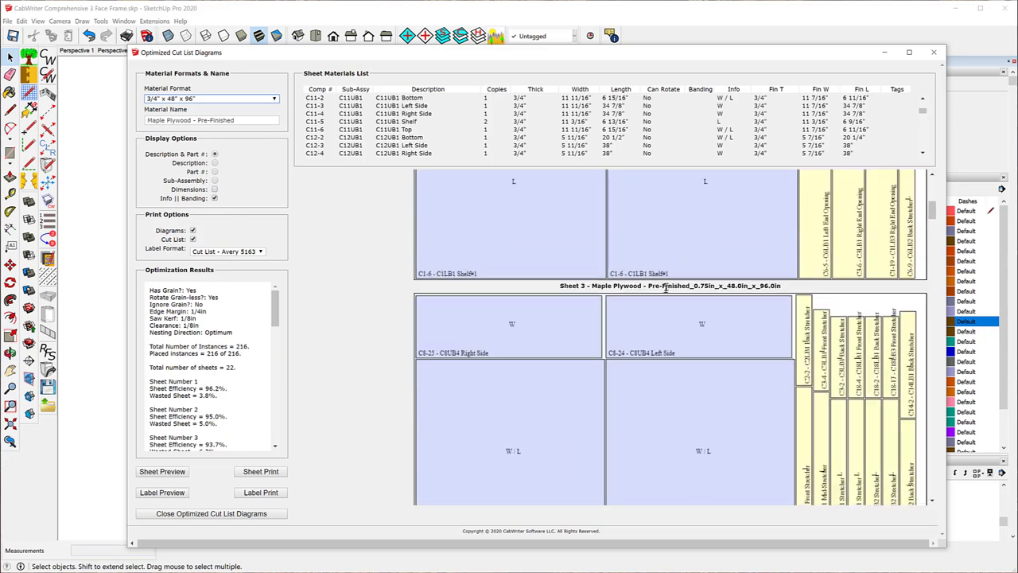
scroll(664, 291, down, 10)
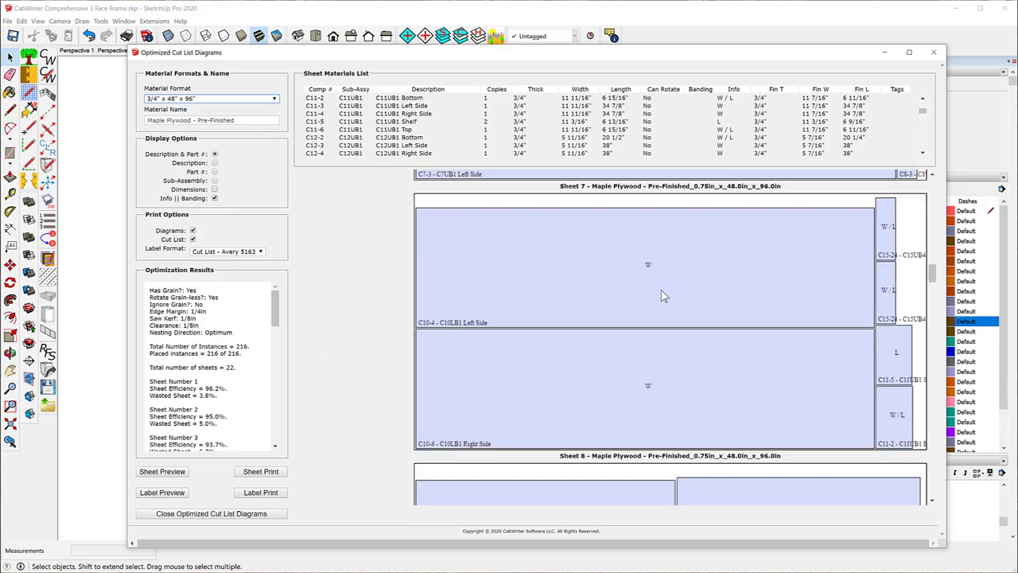
scroll(660, 296, down, 15)
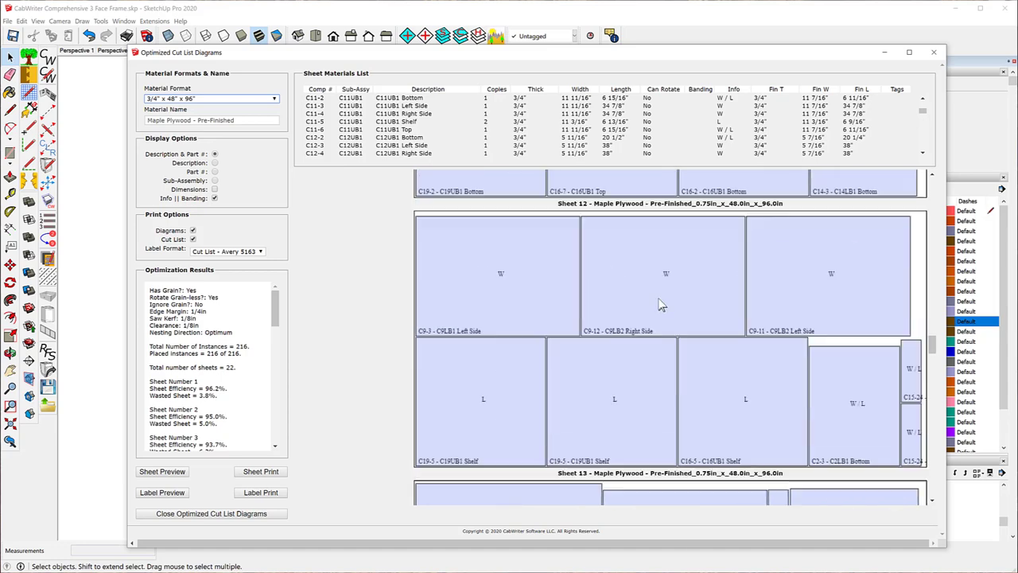
scroll(659, 305, down, 18)
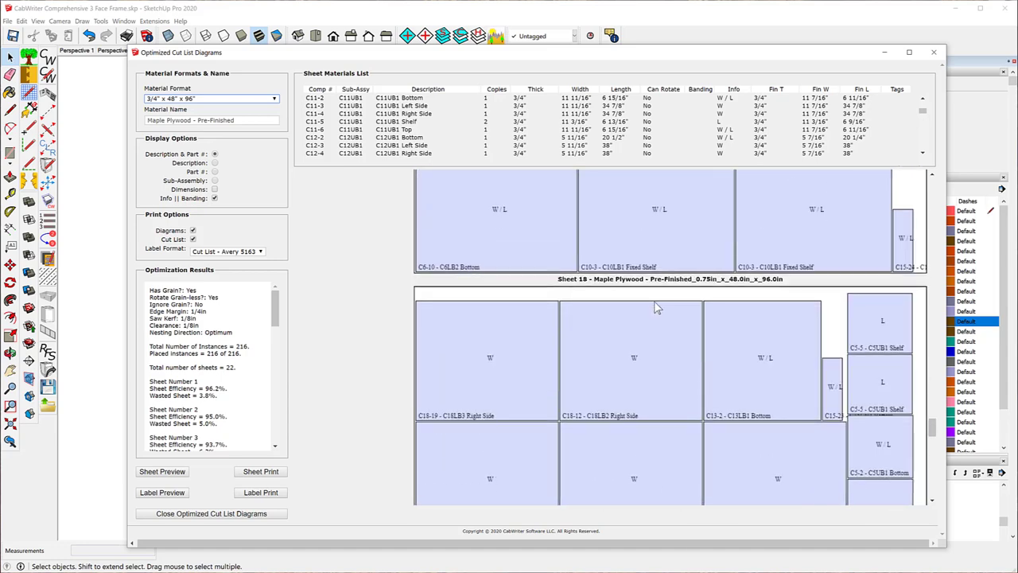
scroll(654, 302, down, 15)
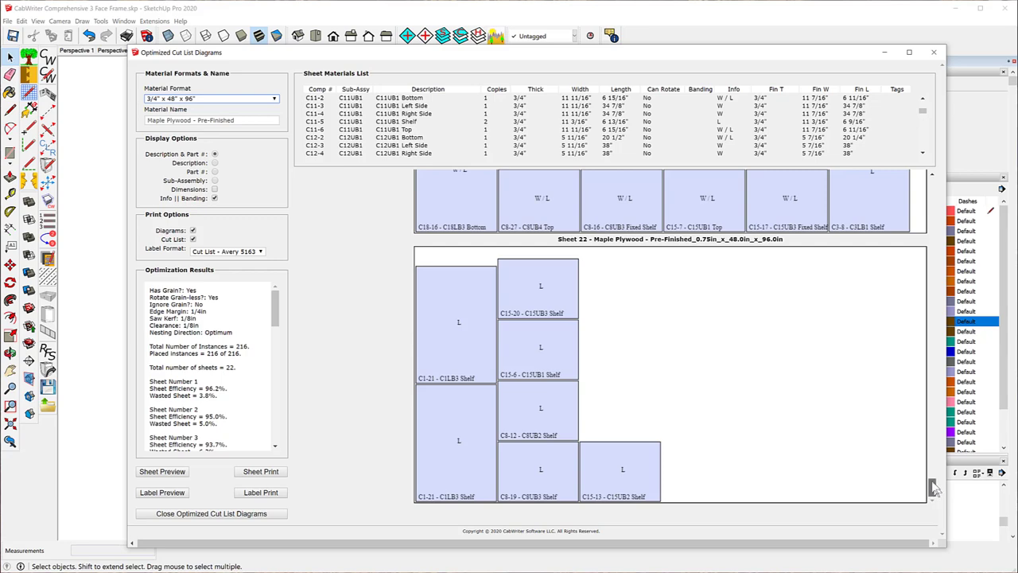
drag(933, 486, 931, 183)
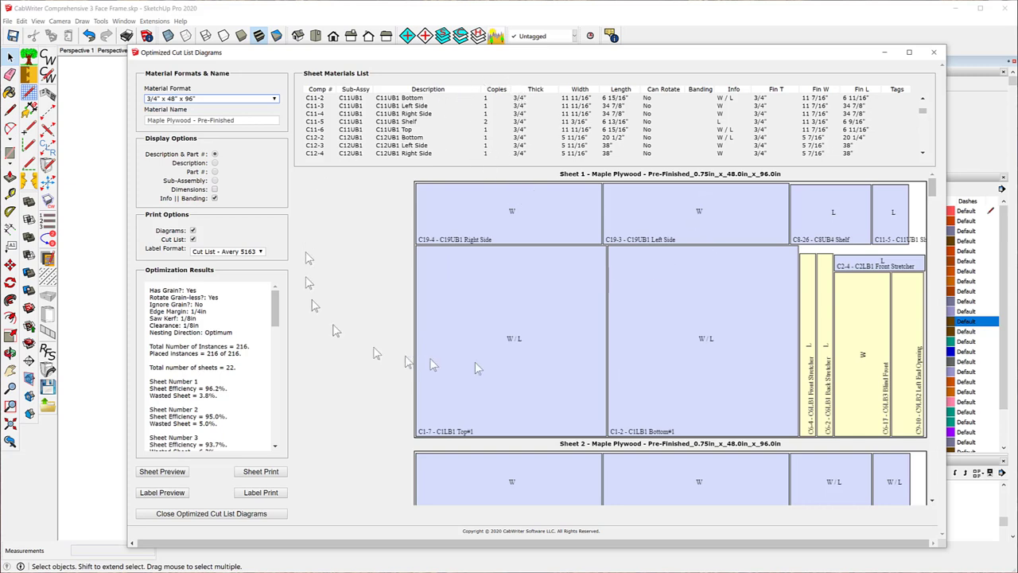
Step: Show the 3/4" x 48" x 96" Shop Plywood format and examine both of its sheet diagrams
click(274, 99)
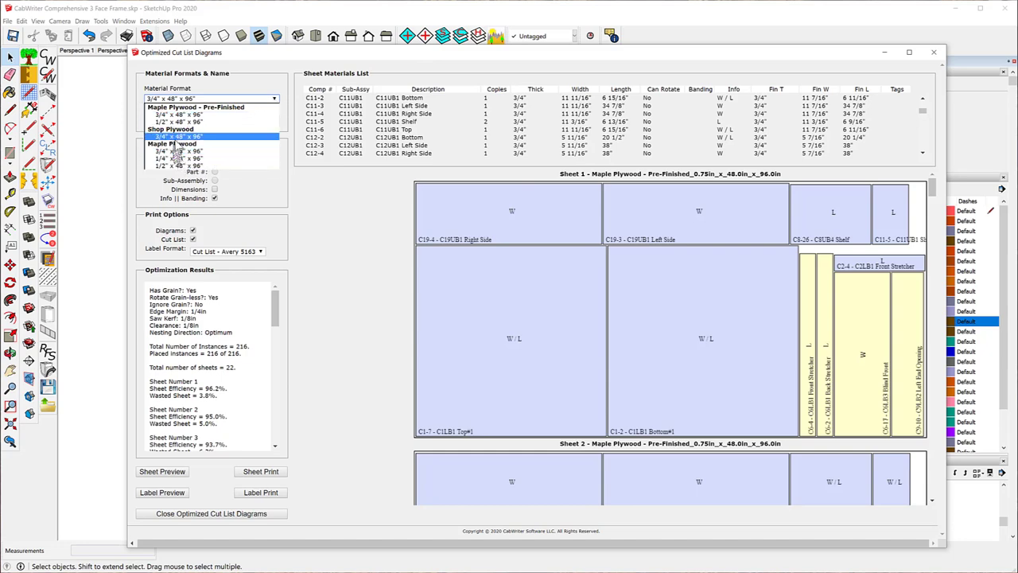
click(178, 136)
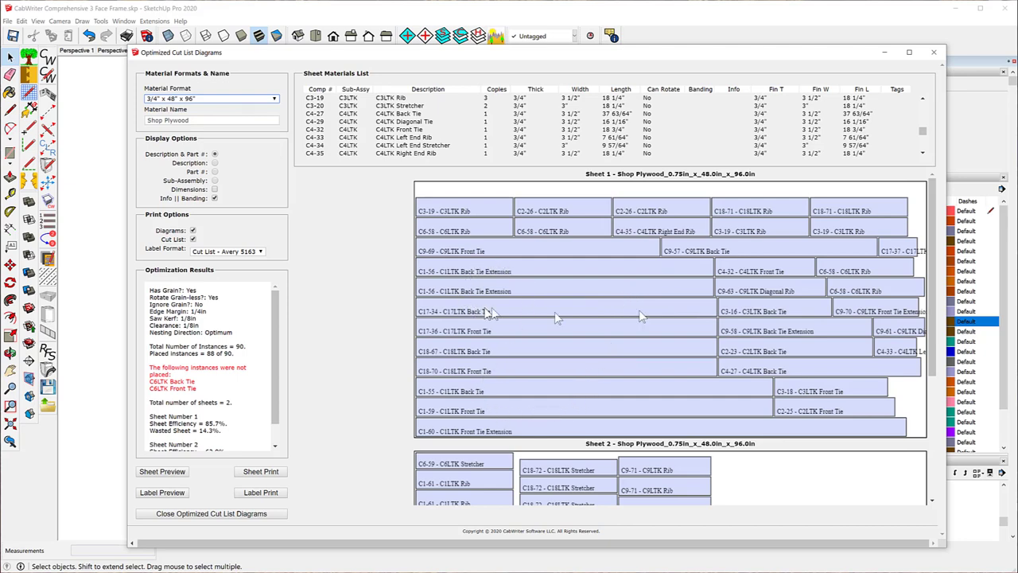
scroll(632, 334, down, 3)
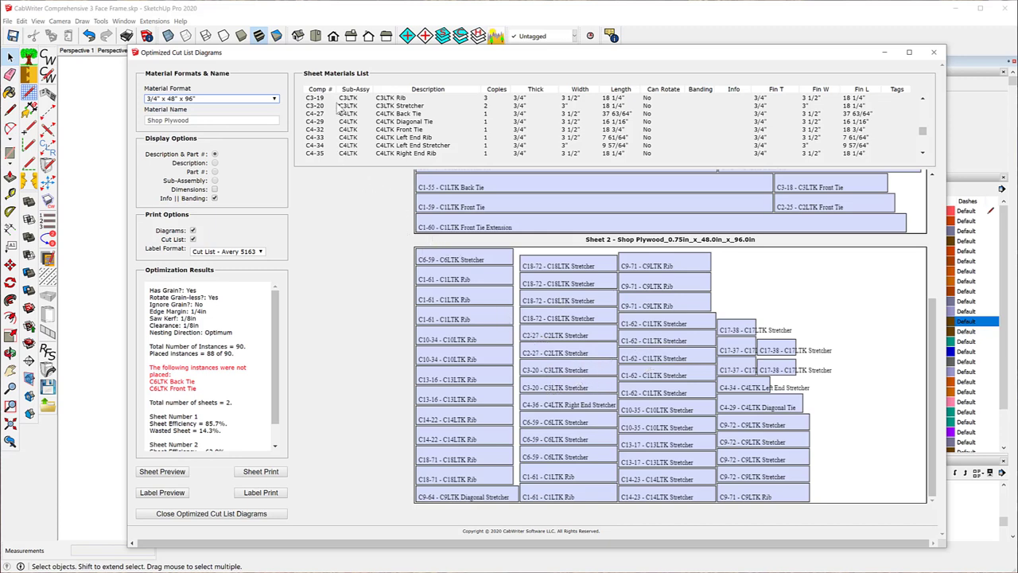
Step: Return to 3/4" Maple Plywood - Pre-Finished and locate C8UB1 Left Side and C19UB1 Shelf Support in the materials list through their diagrams
click(275, 98)
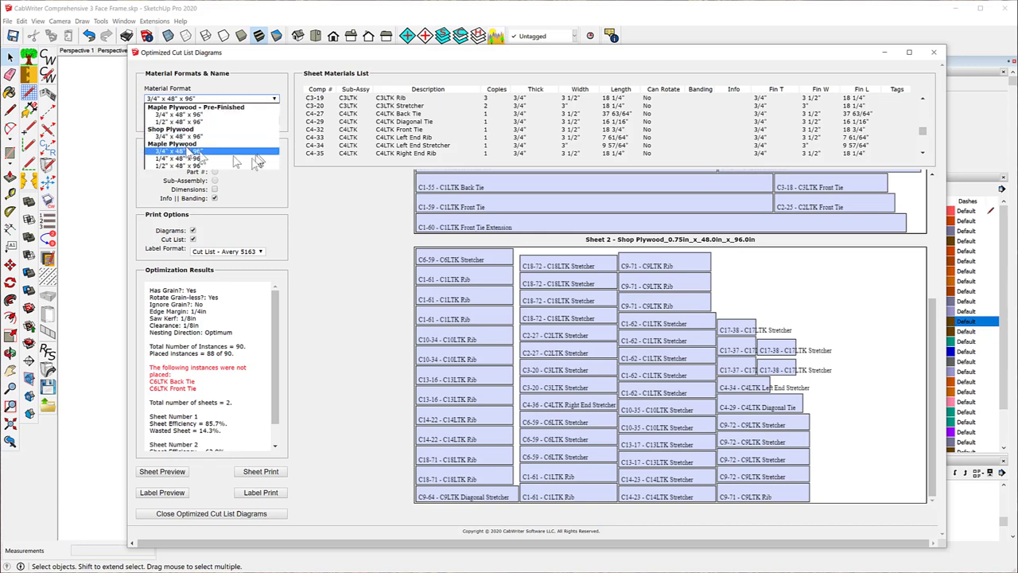
click(214, 116)
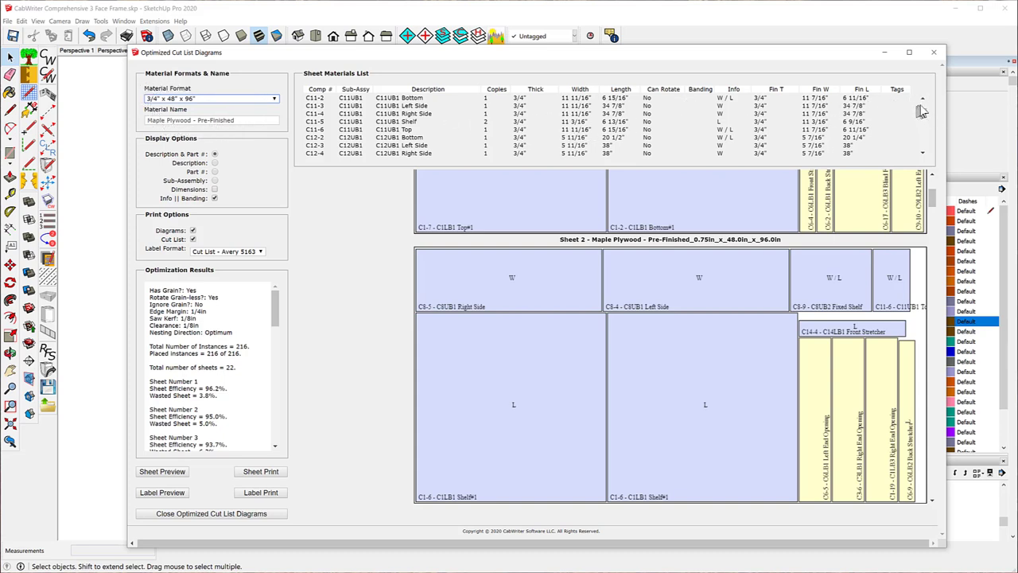
mouse_move(922, 113)
mouse_down()
mouse_move(924, 155)
mouse_move(925, 104)
mouse_up()
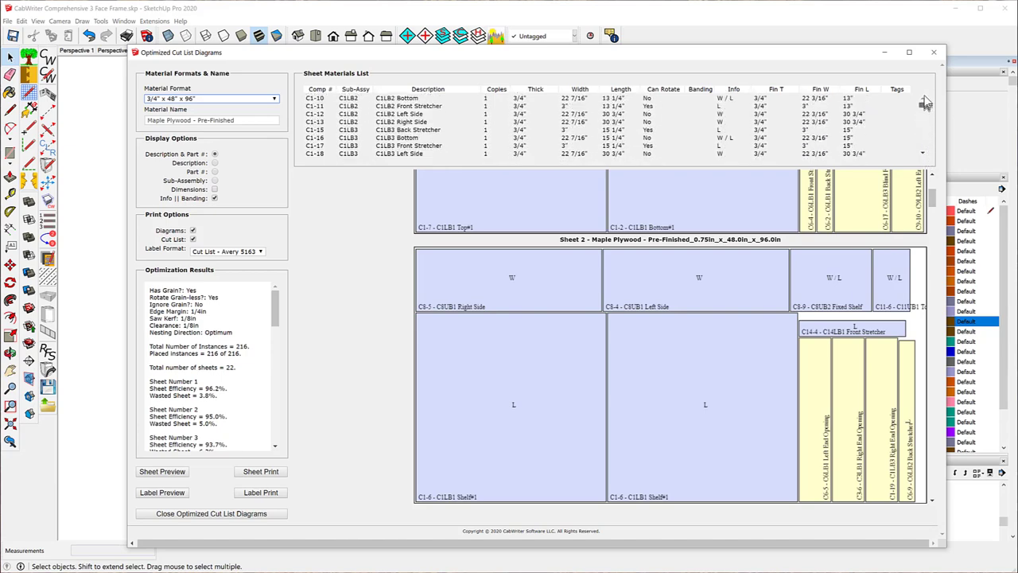
click(667, 281)
scroll(477, 323, down, 10)
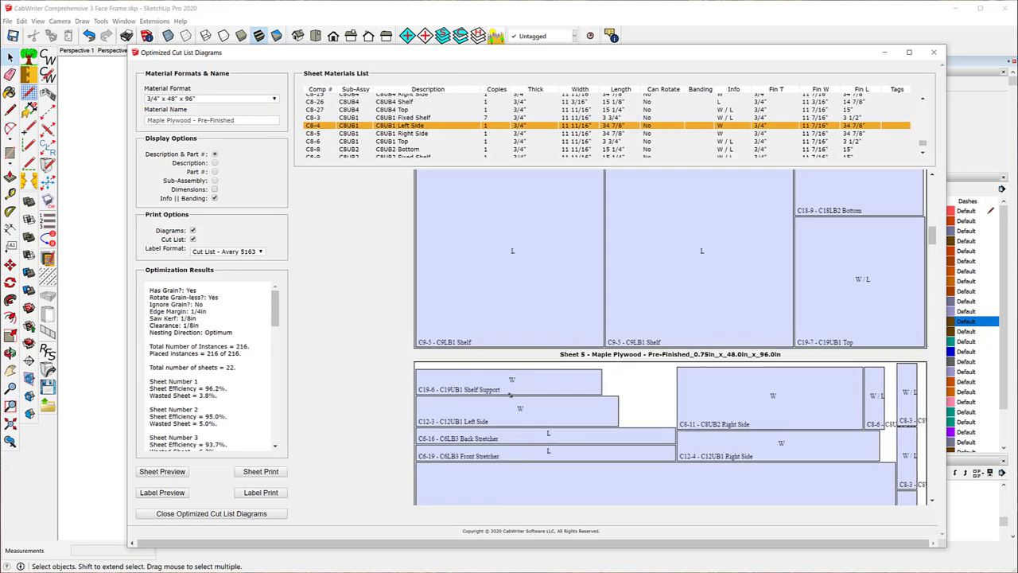
click(509, 382)
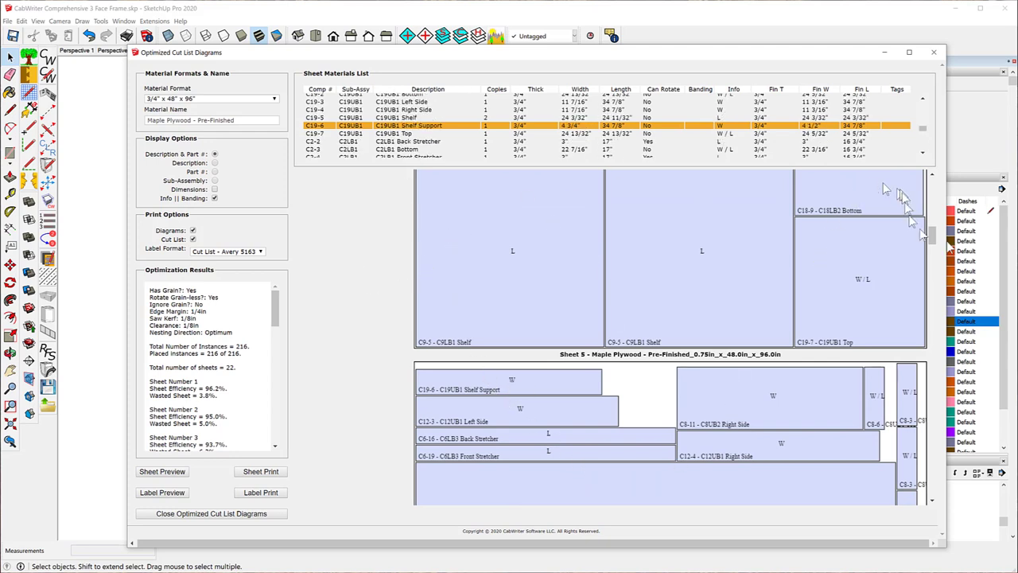
drag(935, 236, 937, 181)
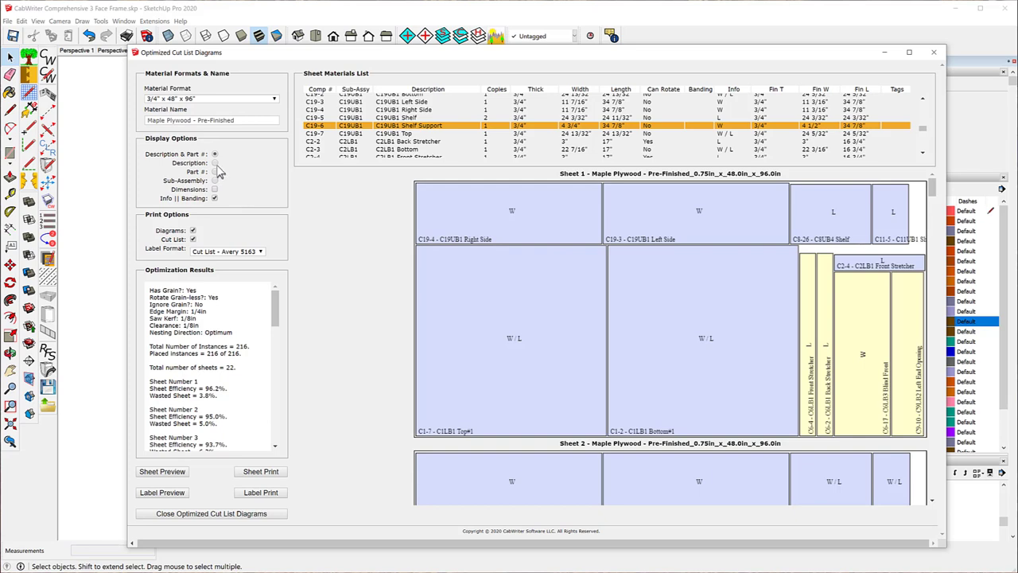
Step: Try Description, Part #, Sub-Assembly and Dimensions labels on the sheet diagrams, and return to Description & Part # without dimensions
click(215, 162)
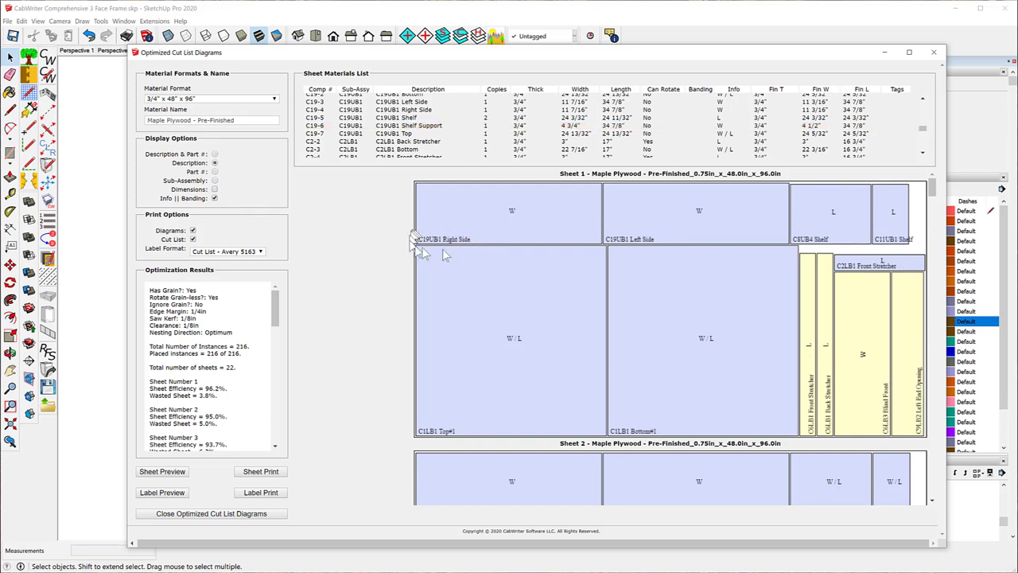
click(215, 171)
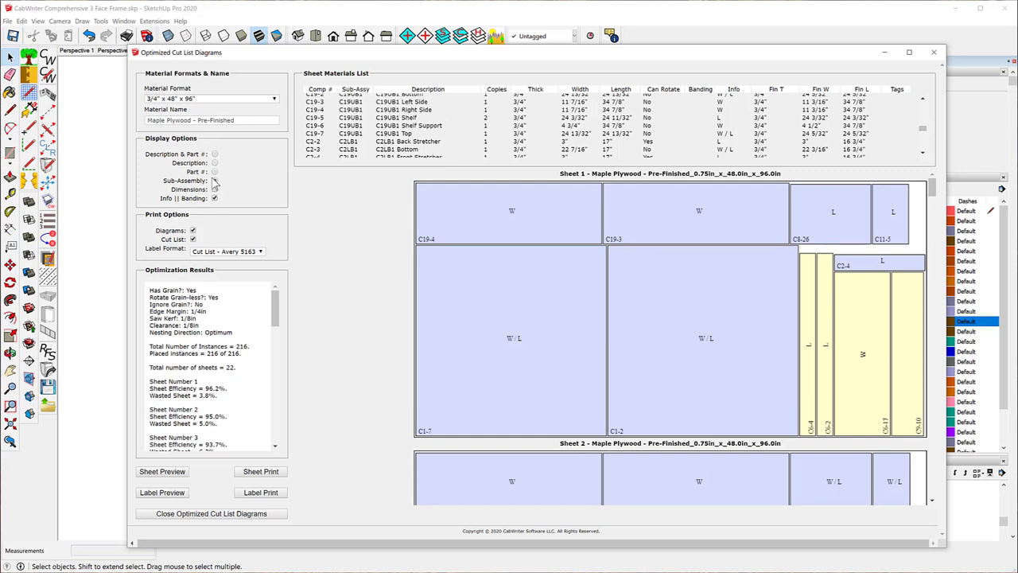
click(215, 181)
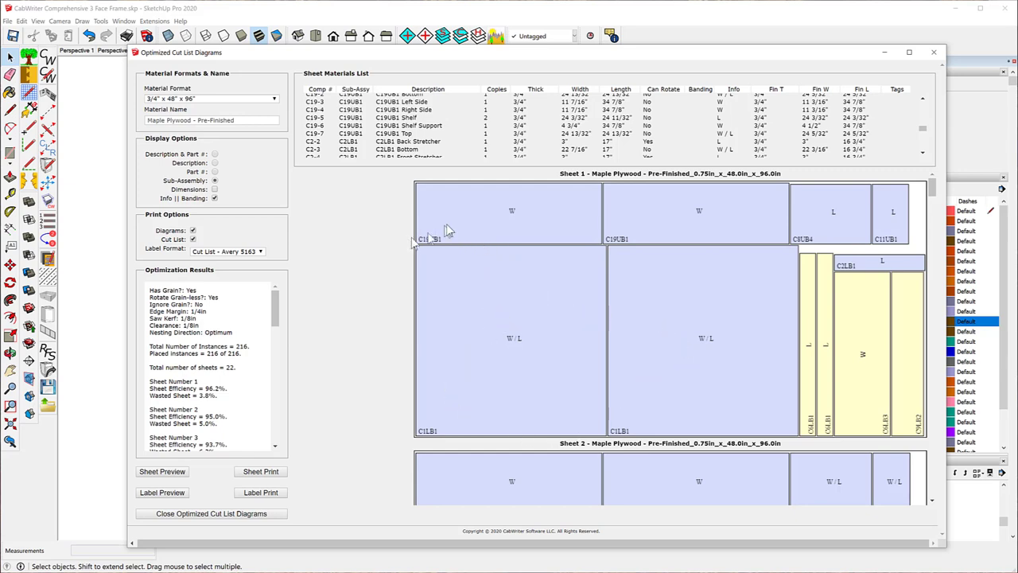
click(214, 154)
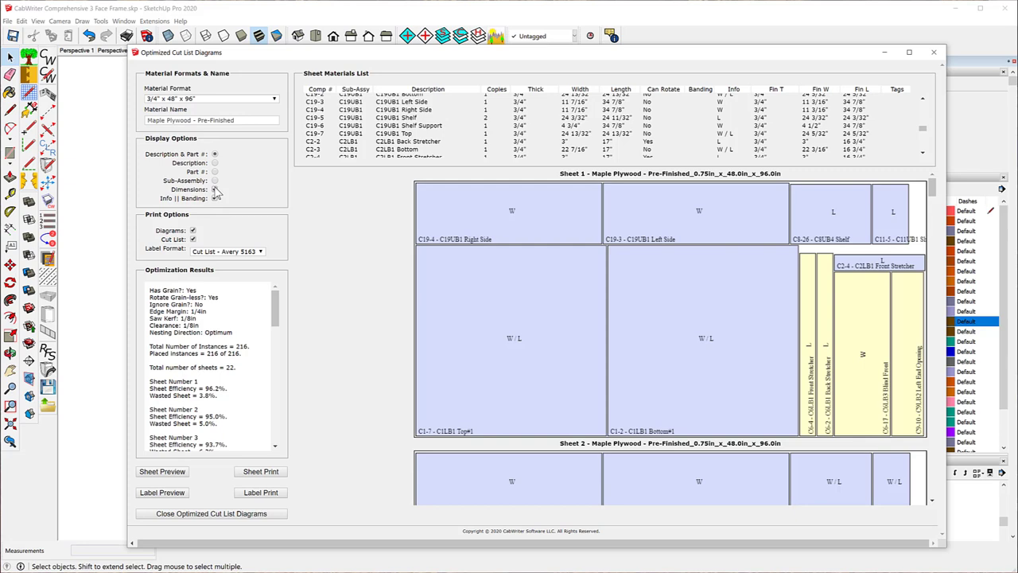
click(214, 189)
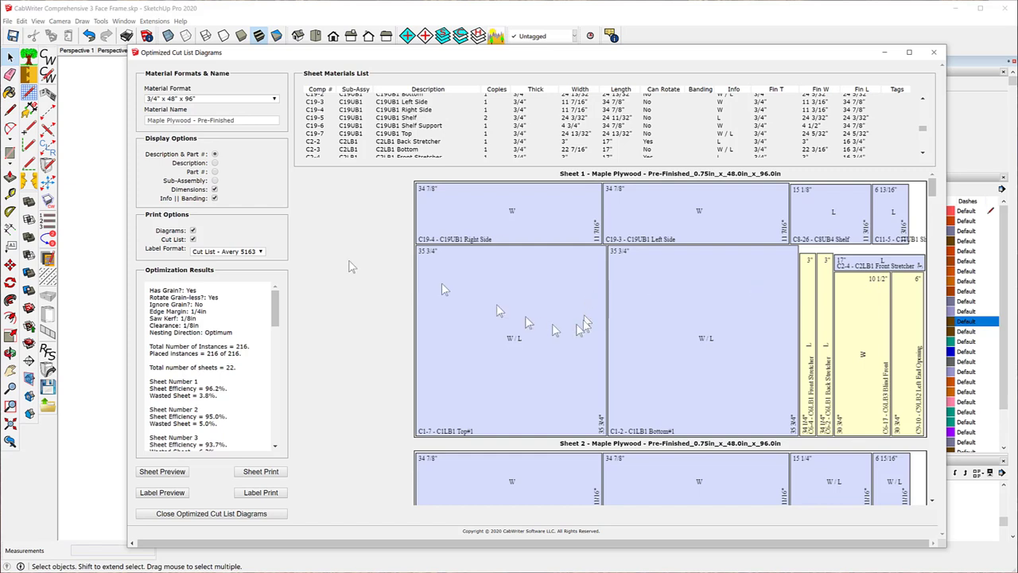
click(215, 189)
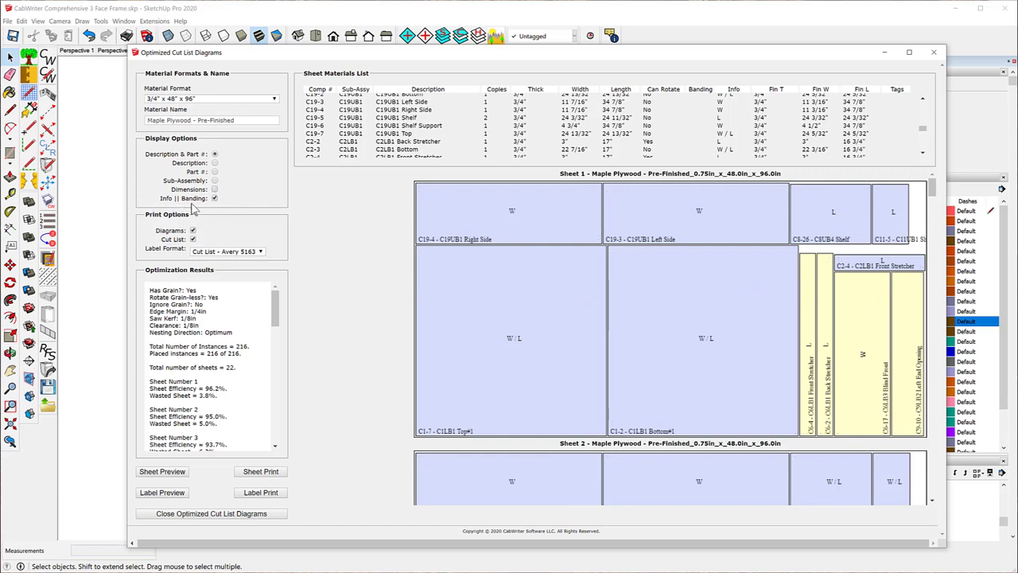
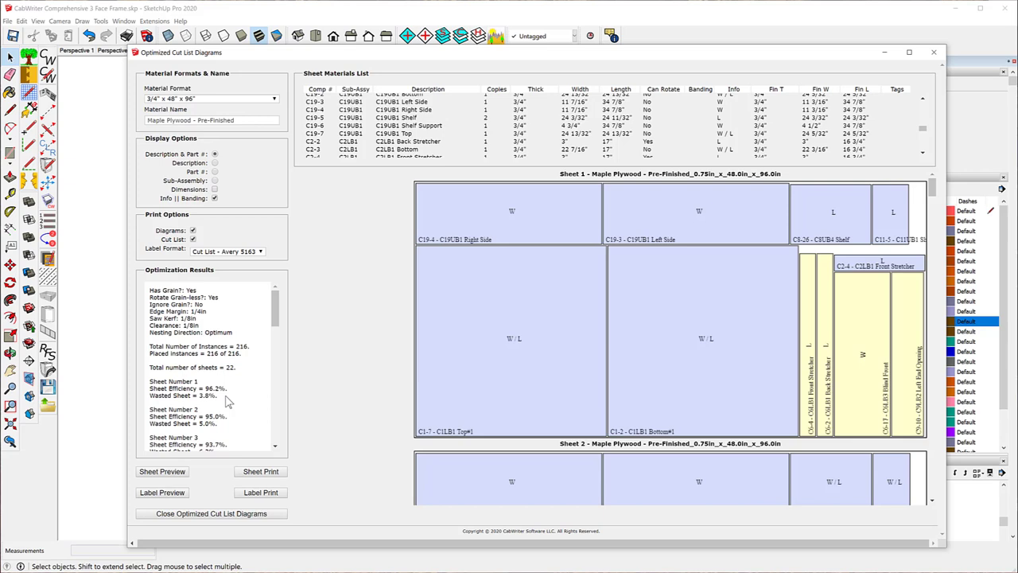
Step: Review the efficiency and waste of each sheet in the optimization results, and open the sheet preview
scroll(182, 387, down, 20)
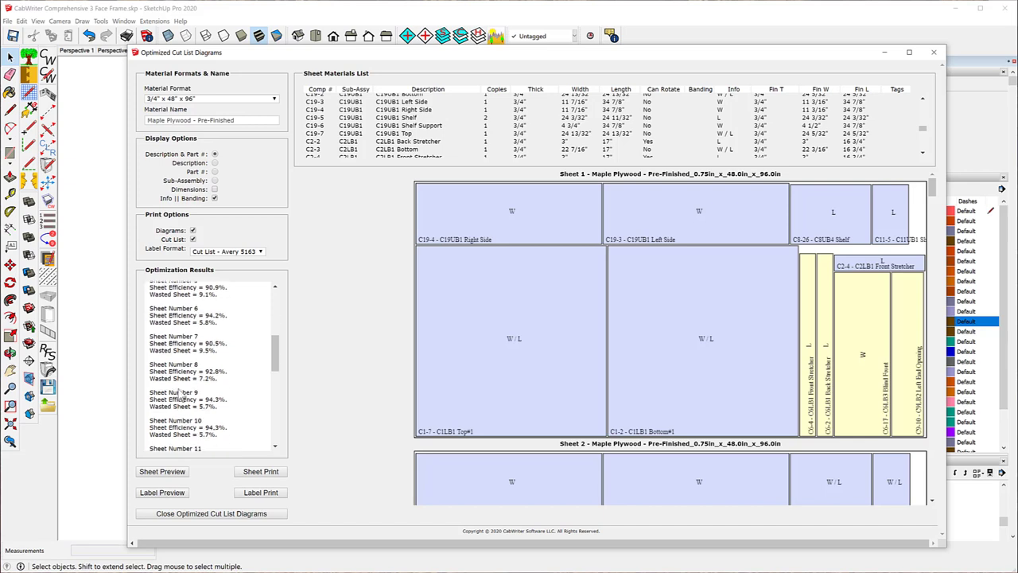
scroll(183, 387, down, 1)
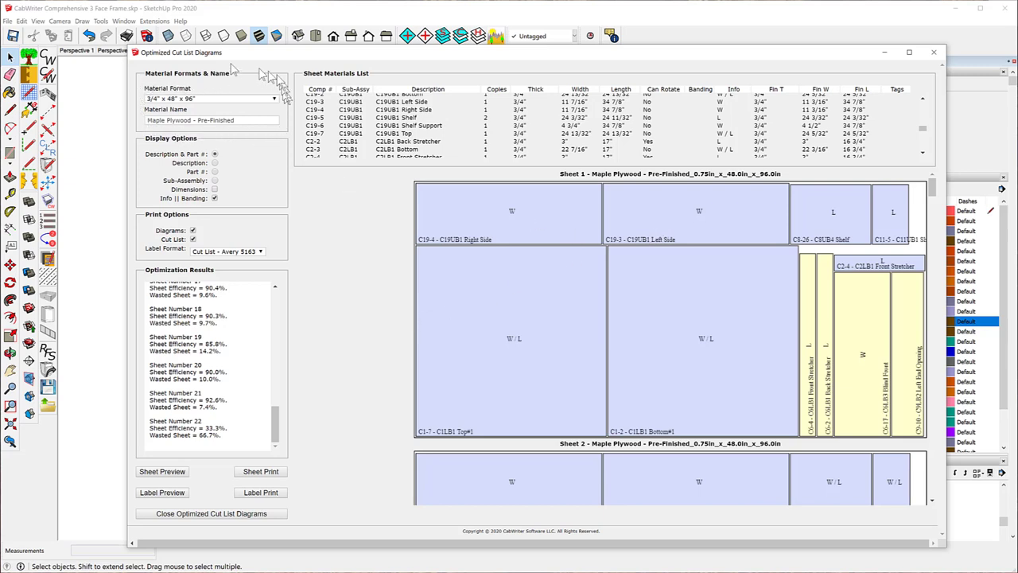
click(163, 472)
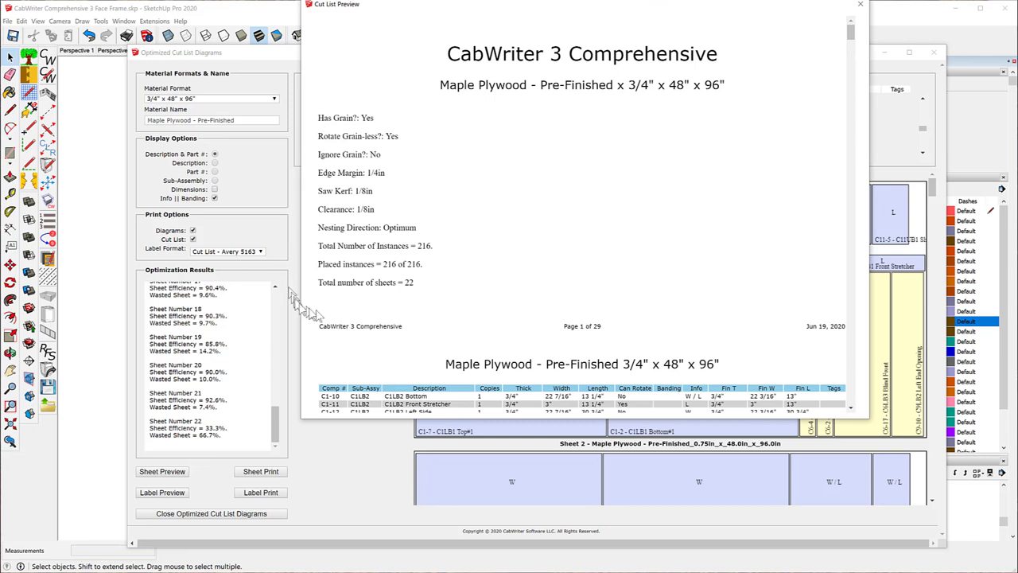
scroll(228, 344, up, 14)
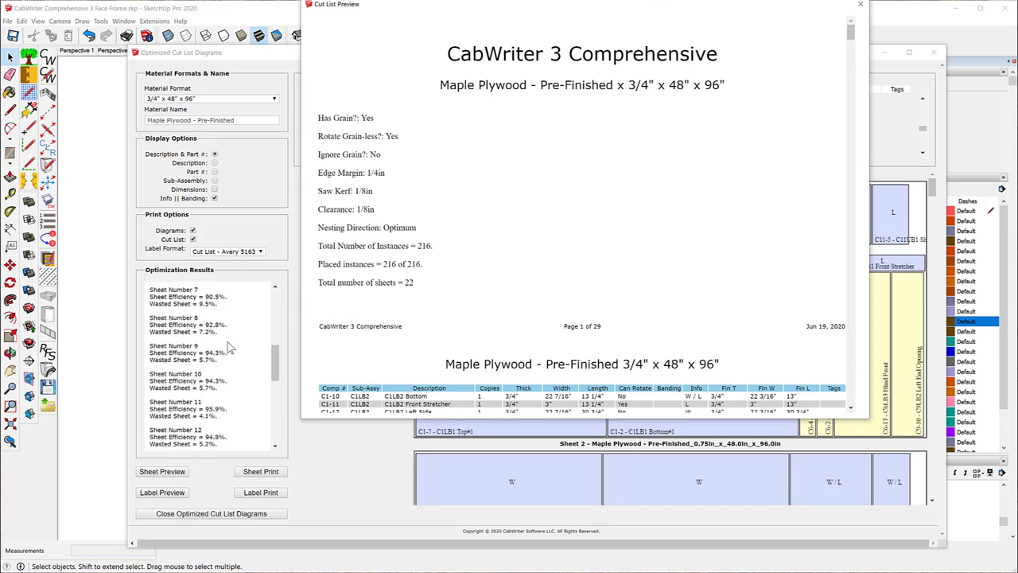
scroll(228, 344, up, 10)
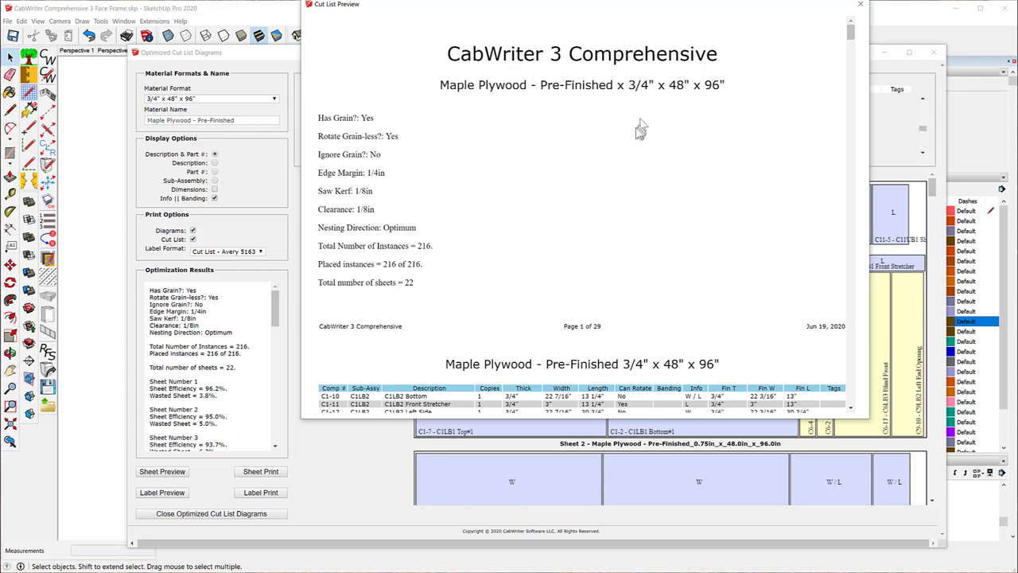
Step: Review the optimization summary and the cut list tables in the Maple Plywood - Pre-Finished sheet preview
scroll(568, 111, down, 3)
scroll(569, 111, down, 1)
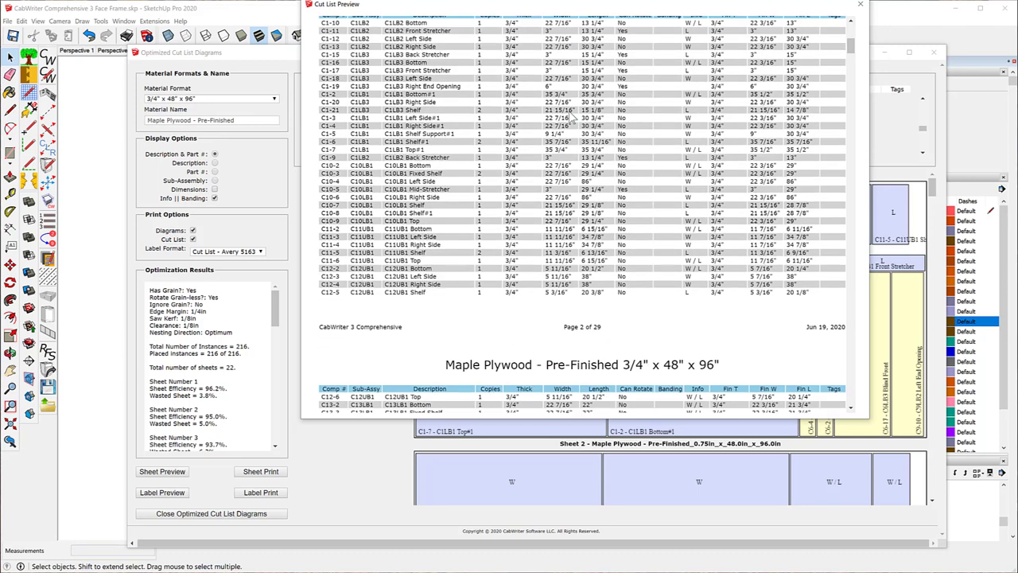
scroll(568, 111, up, 1)
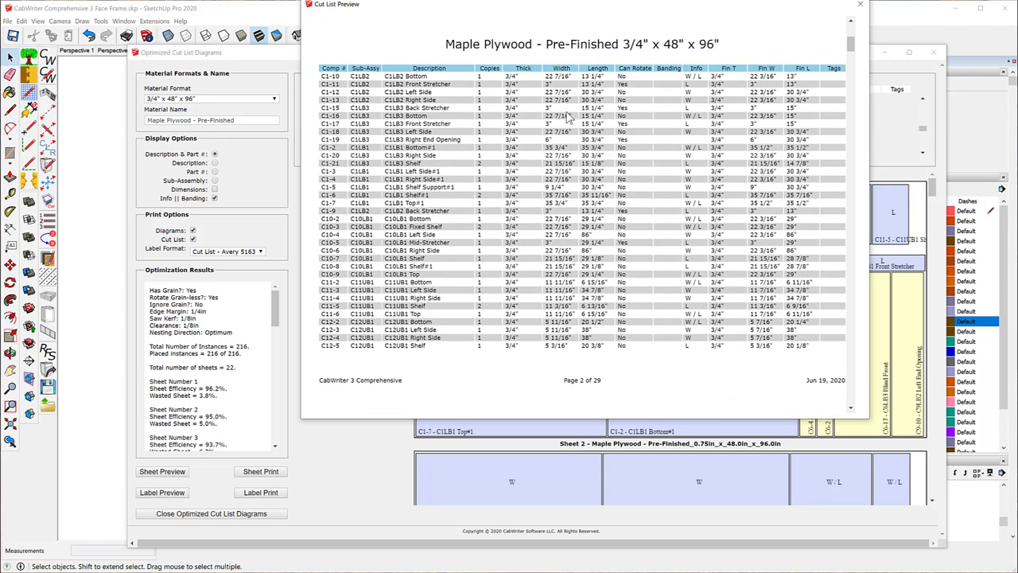
scroll(573, 112, up, 3)
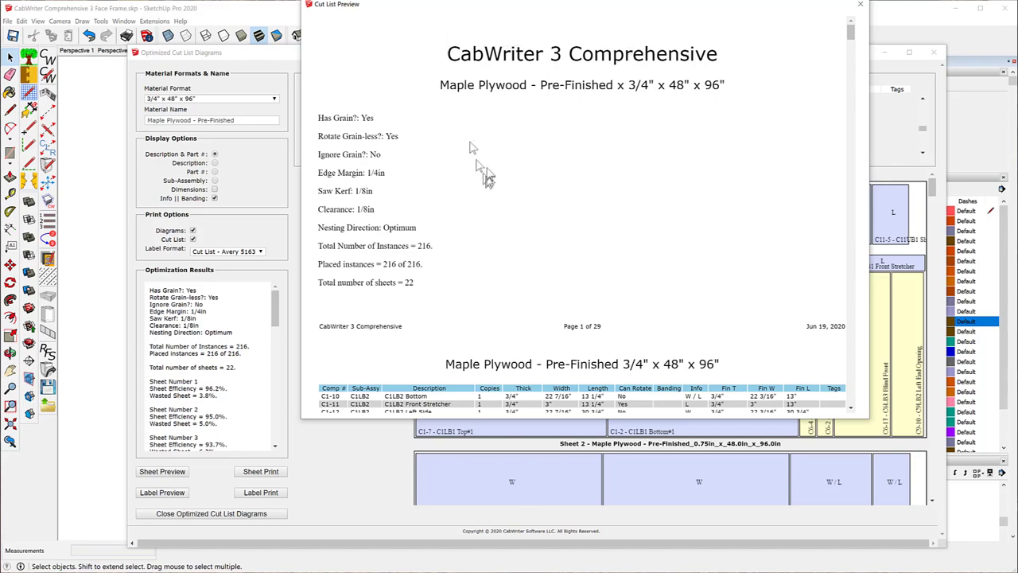
scroll(485, 167, down, 3)
scroll(489, 163, down, 15)
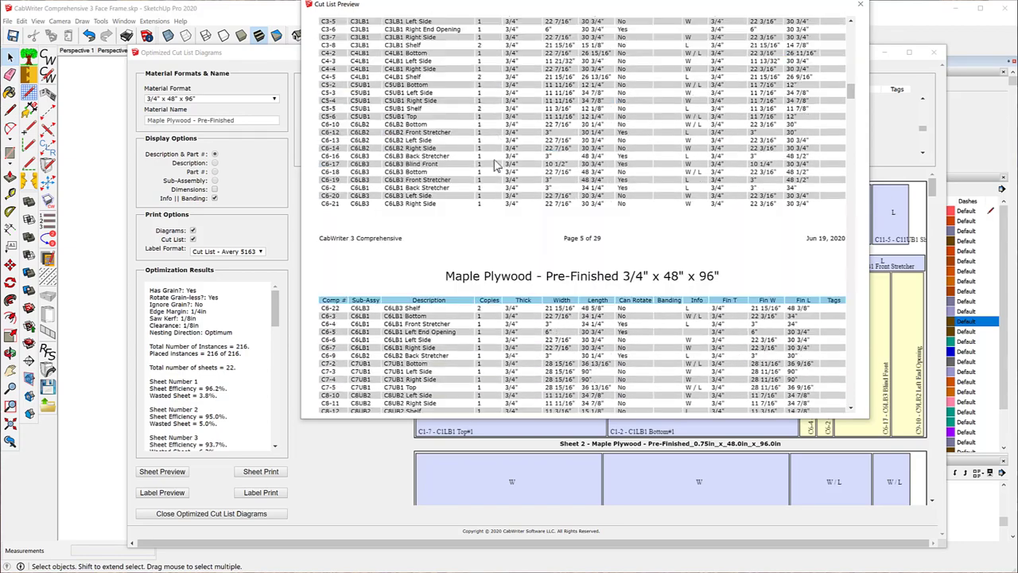
Step: Examine the sheet diagrams in the preview from Sheet 1 through Sheet 22, and return to the first page
scroll(495, 160, down, 3)
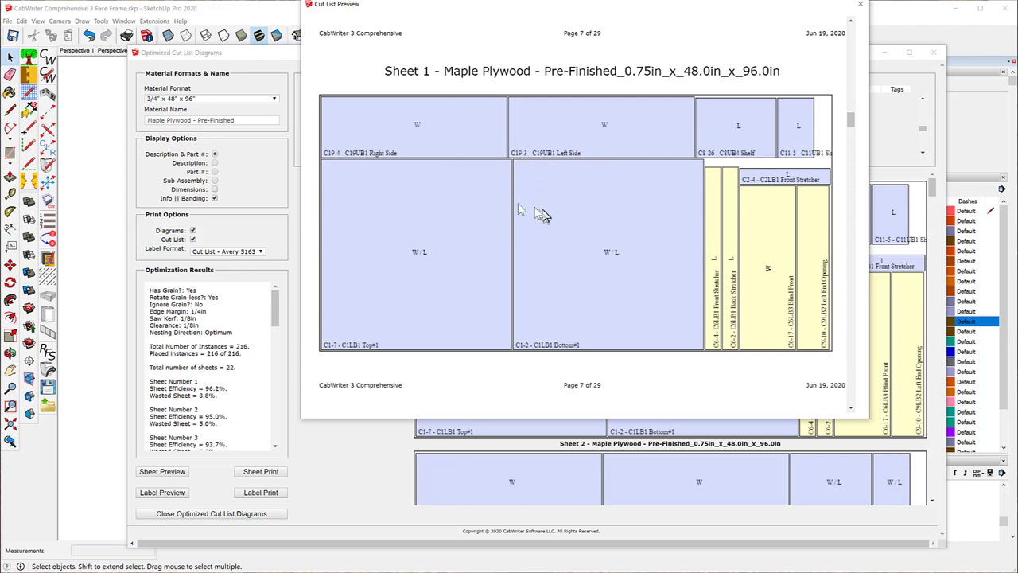
scroll(556, 270, down, 5)
scroll(538, 250, down, 15)
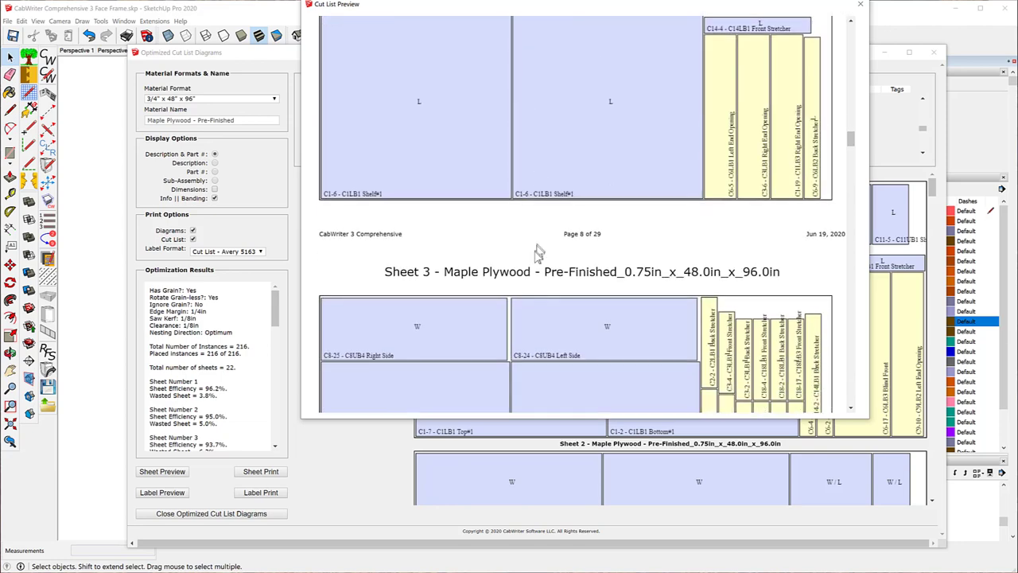
scroll(538, 251, down, 20)
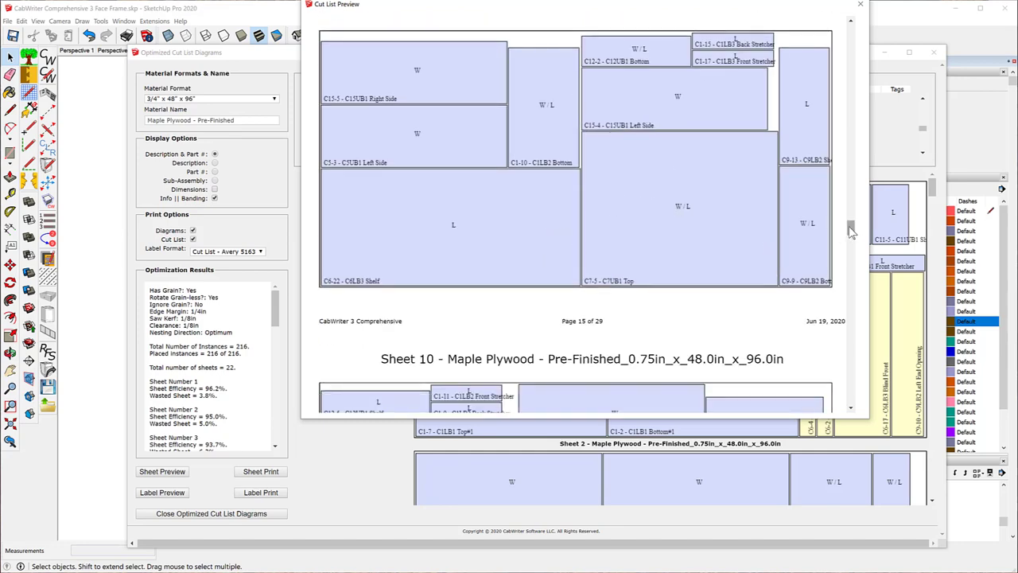
drag(850, 229, 848, 398)
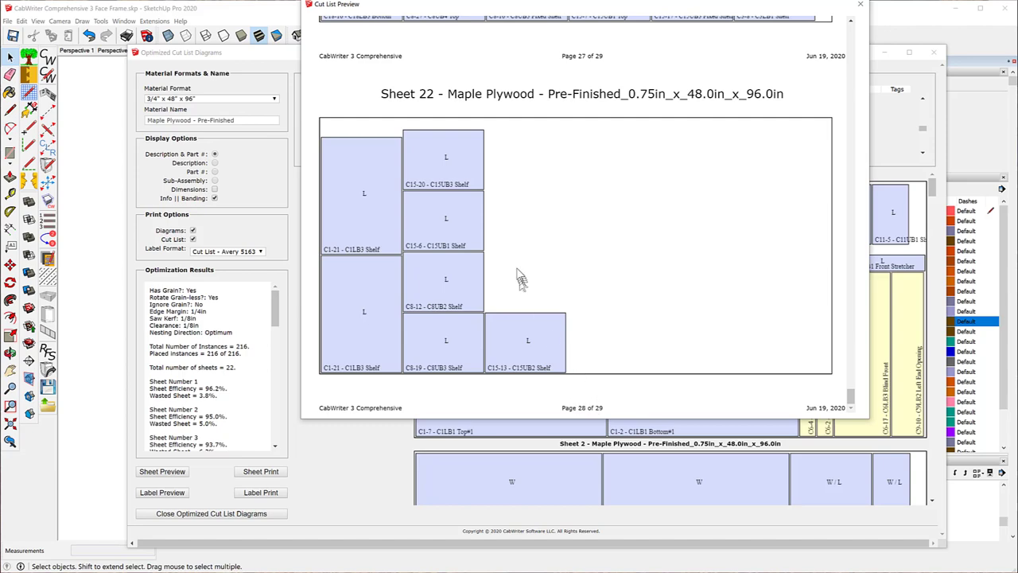
scroll(517, 274, up, 15)
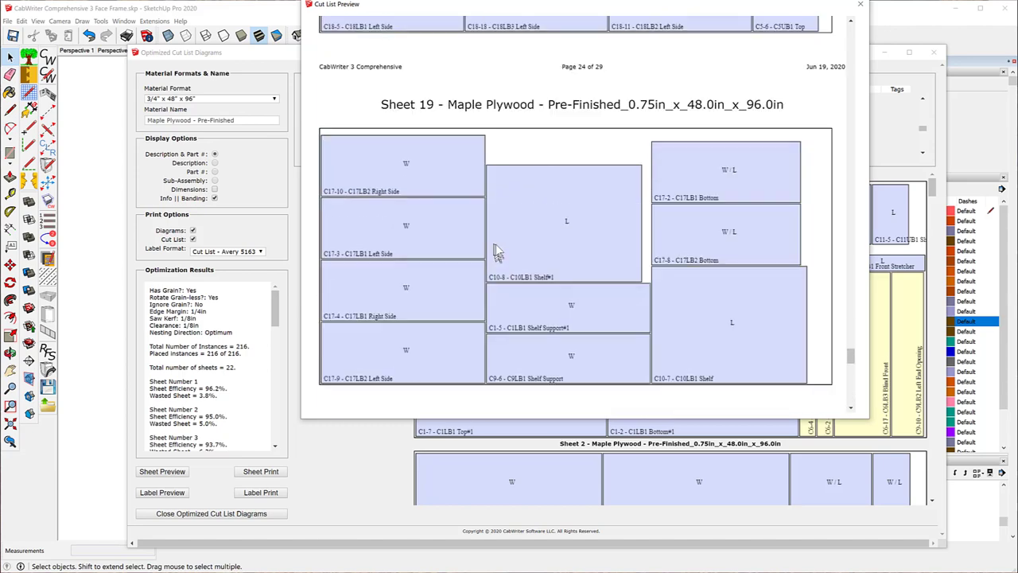
scroll(494, 249, up, 8)
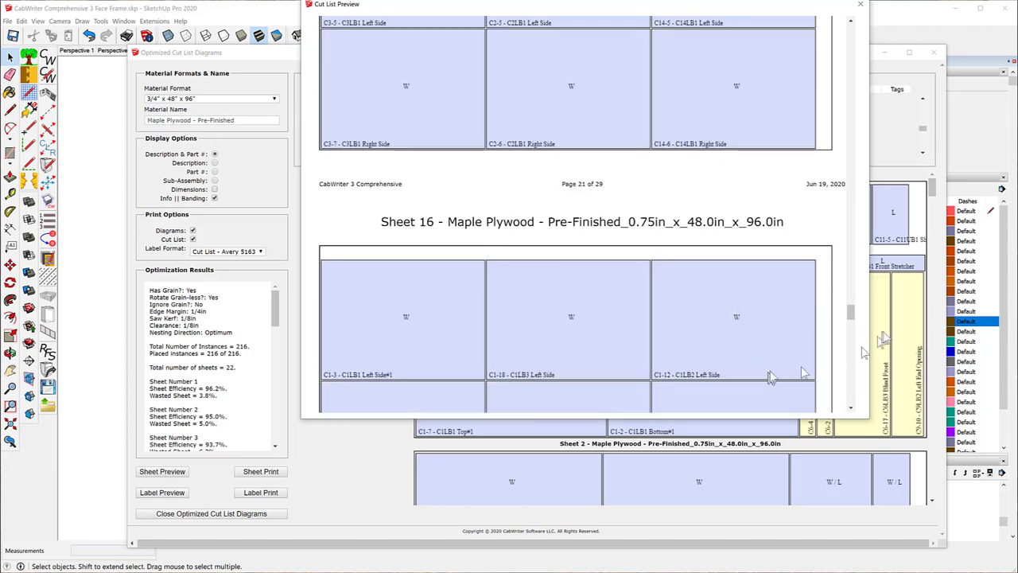
drag(851, 311, 862, 32)
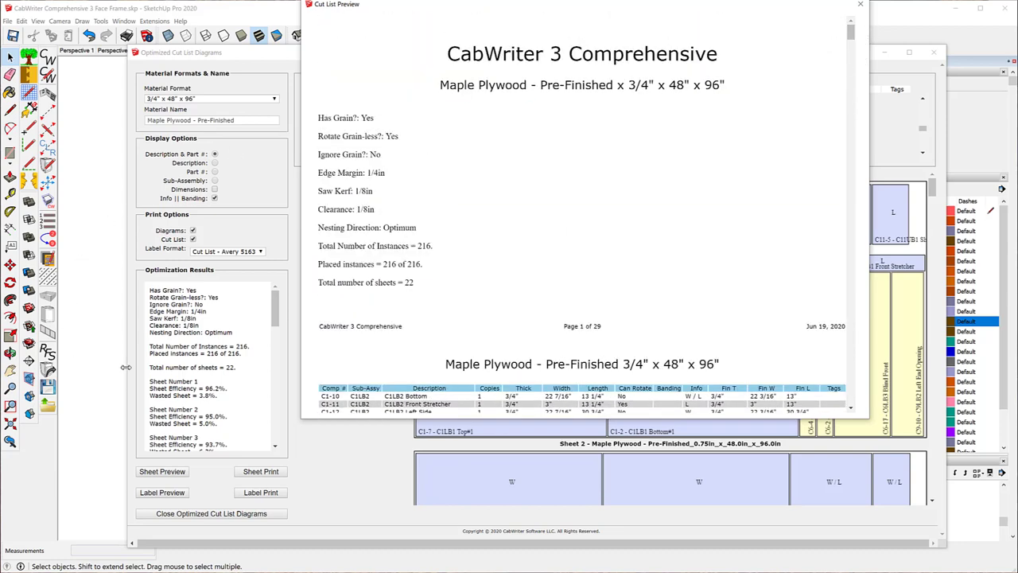
click(262, 472)
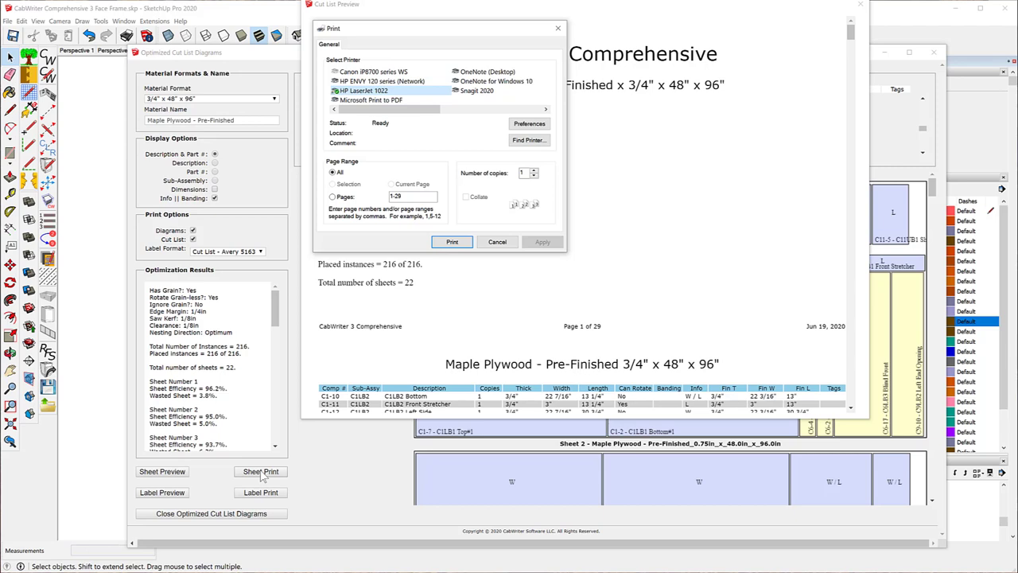
click(402, 101)
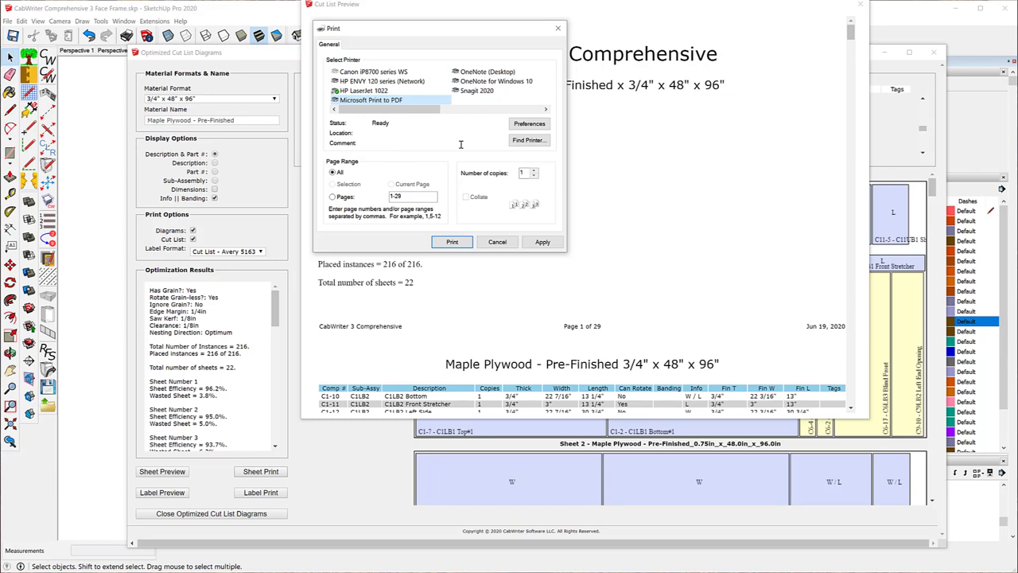
click(496, 242)
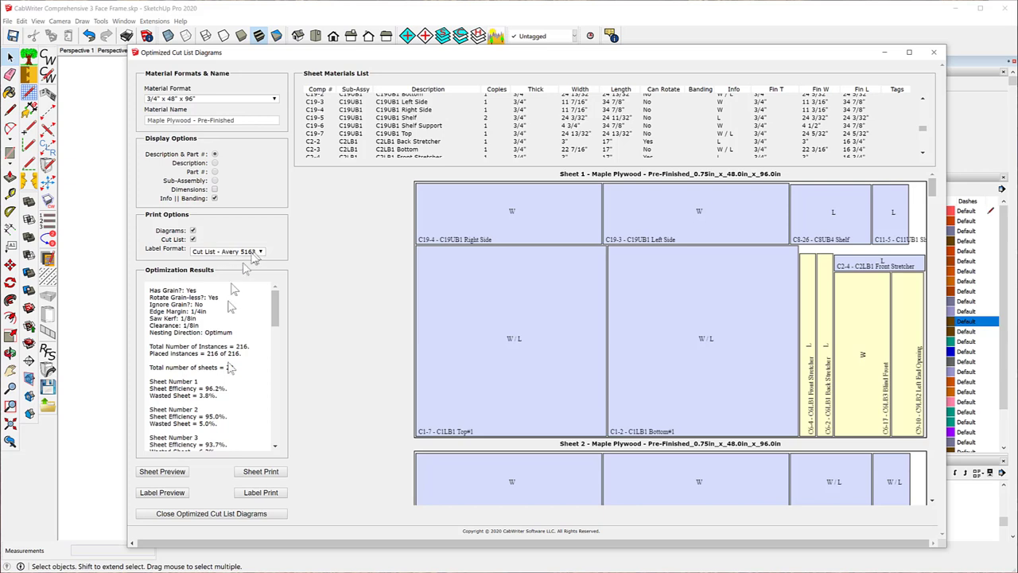
Step: Preview the part labels in the Cut List - Avery 5163 format, and close the label preview
click(162, 493)
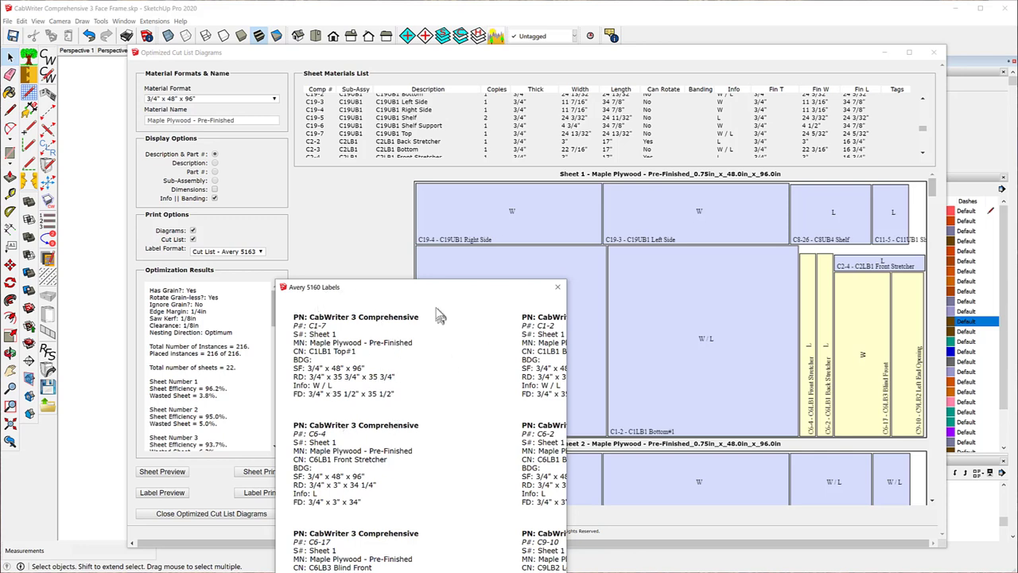
drag(433, 292, 234, 191)
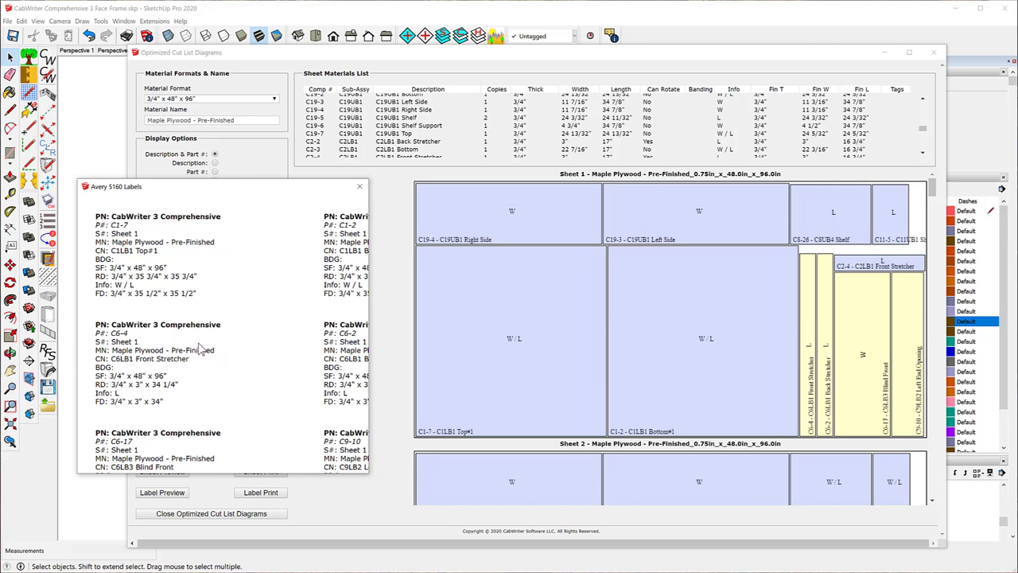
click(358, 188)
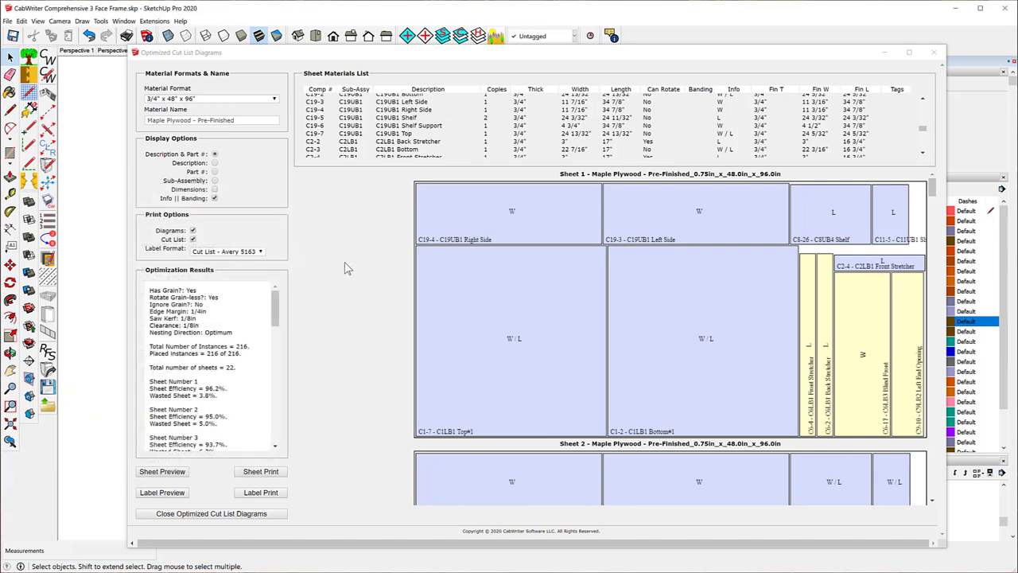
Step: Print all labels with Microsoft Print to PDF, saving them to the Desktop as Test.pdf and replacing the existing file
click(162, 492)
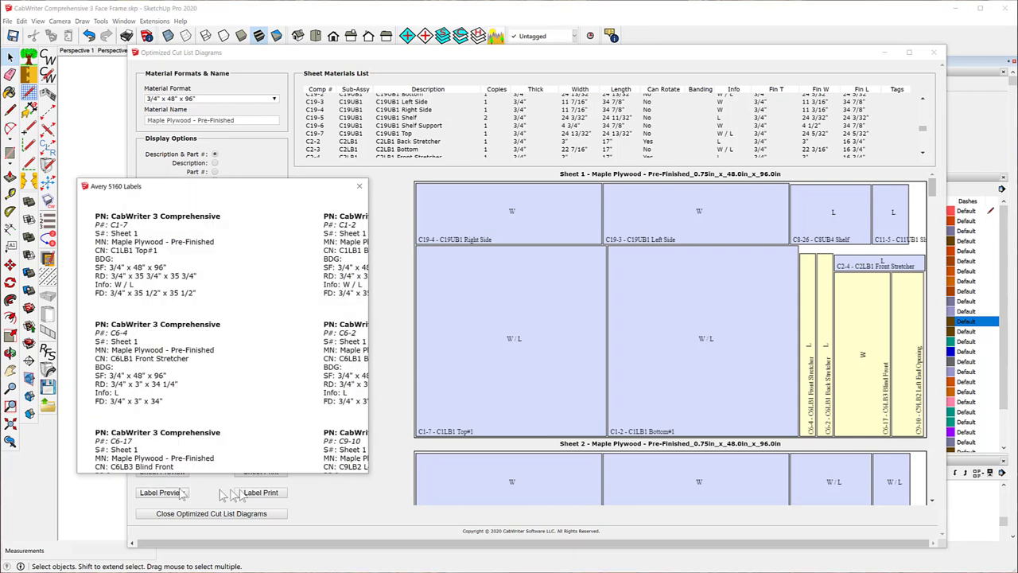
click(251, 493)
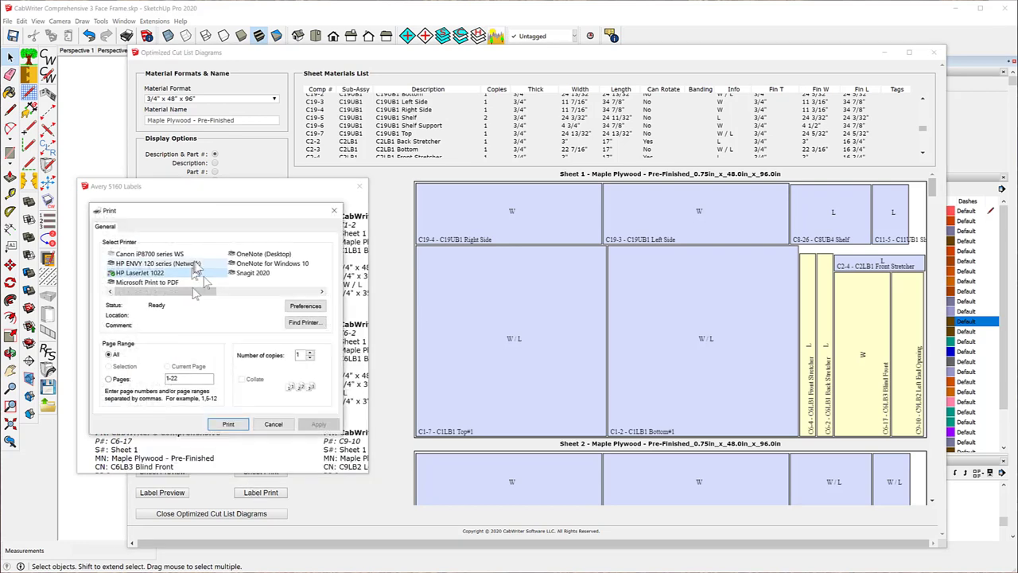
click(171, 283)
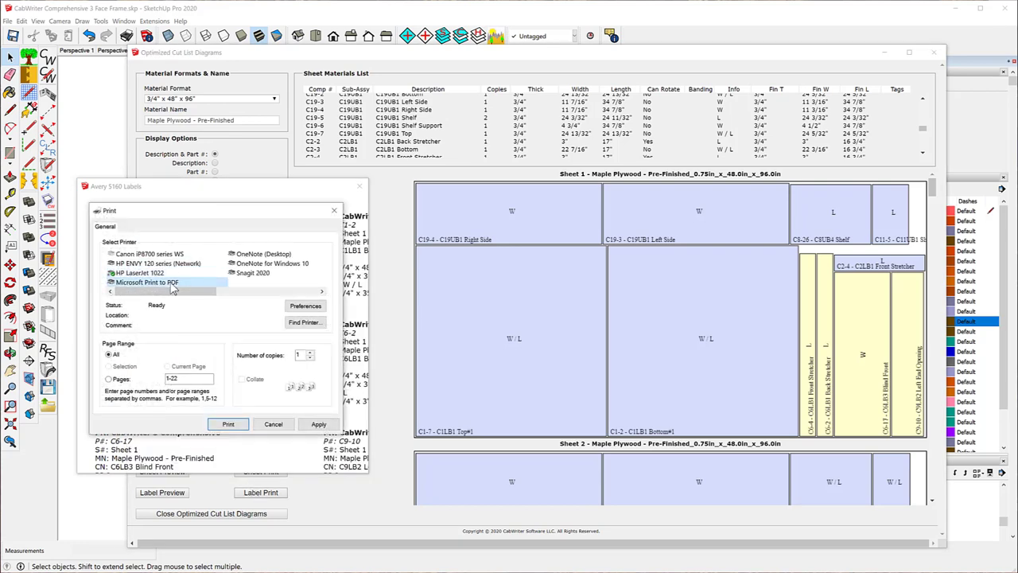
click(228, 426)
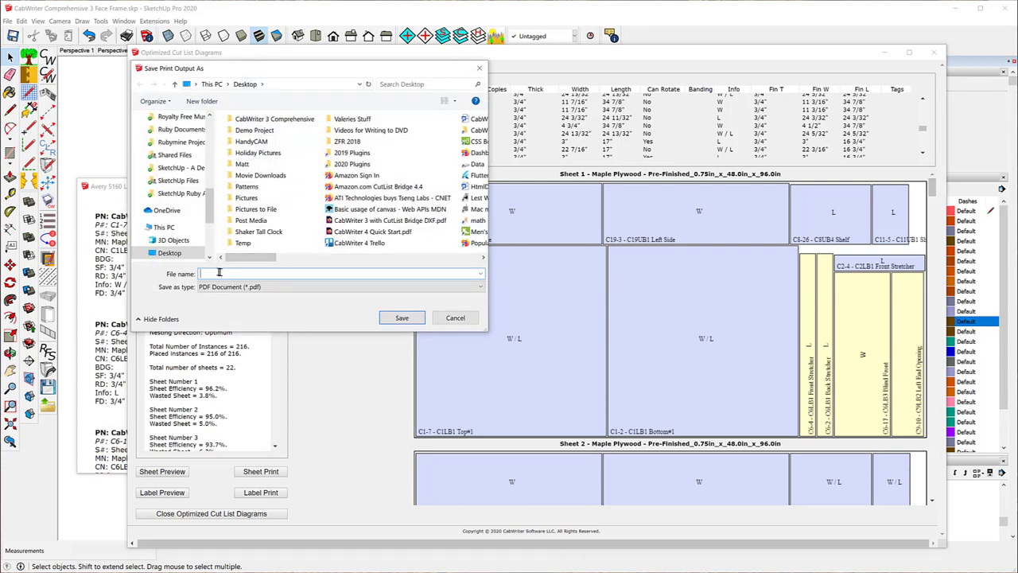
text(Test)
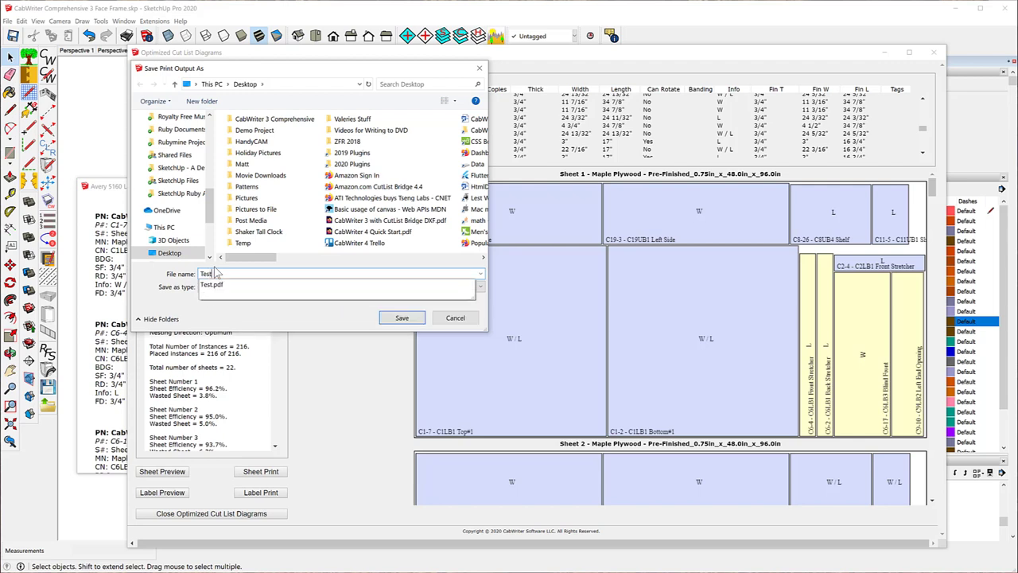
key(Down)
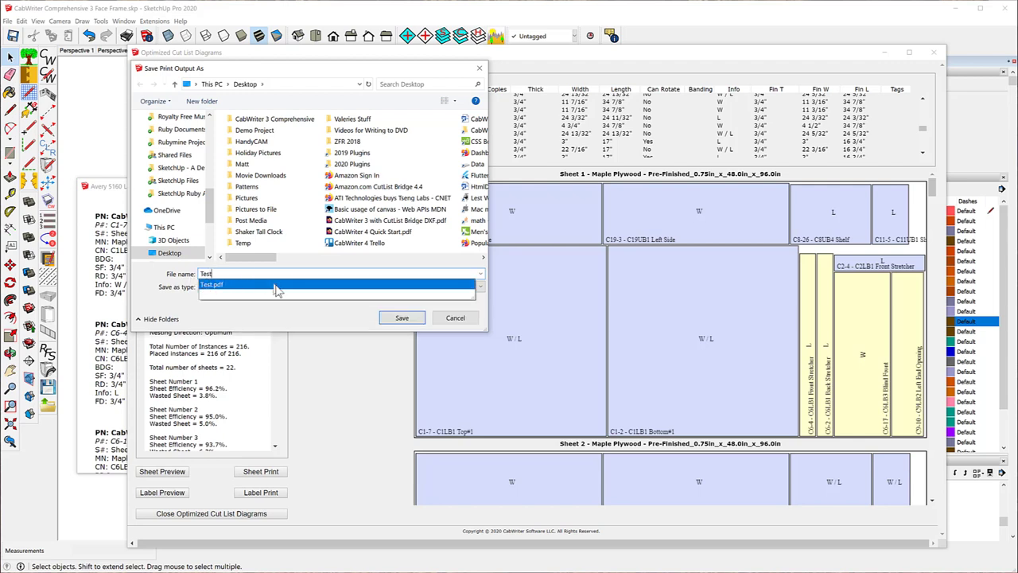
click(209, 288)
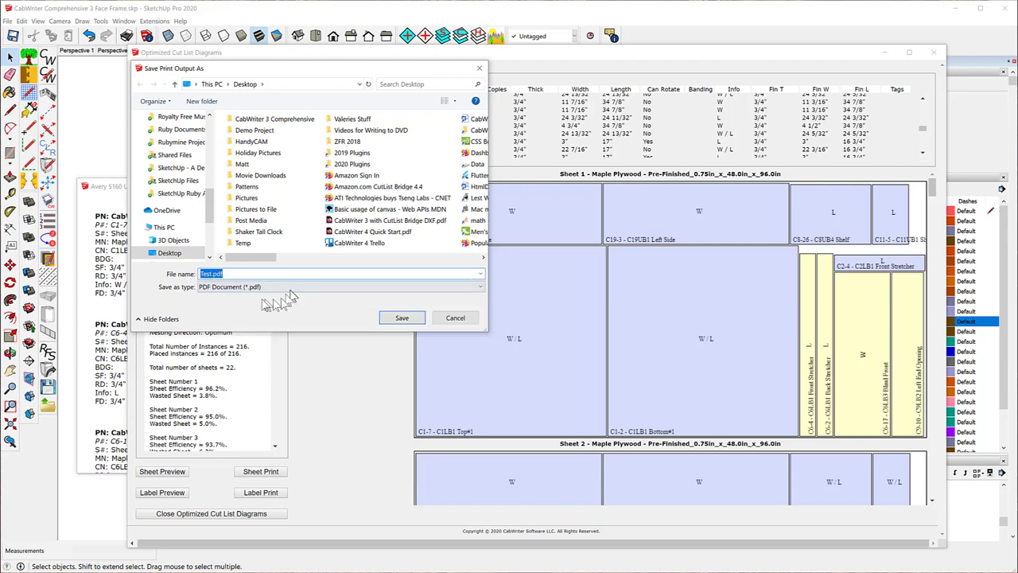
click(390, 318)
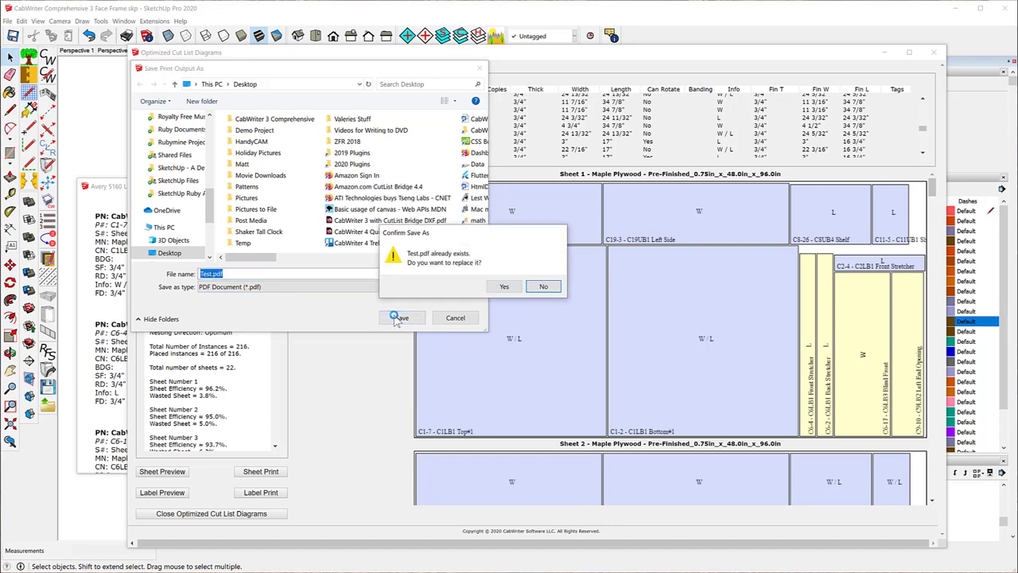
click(506, 288)
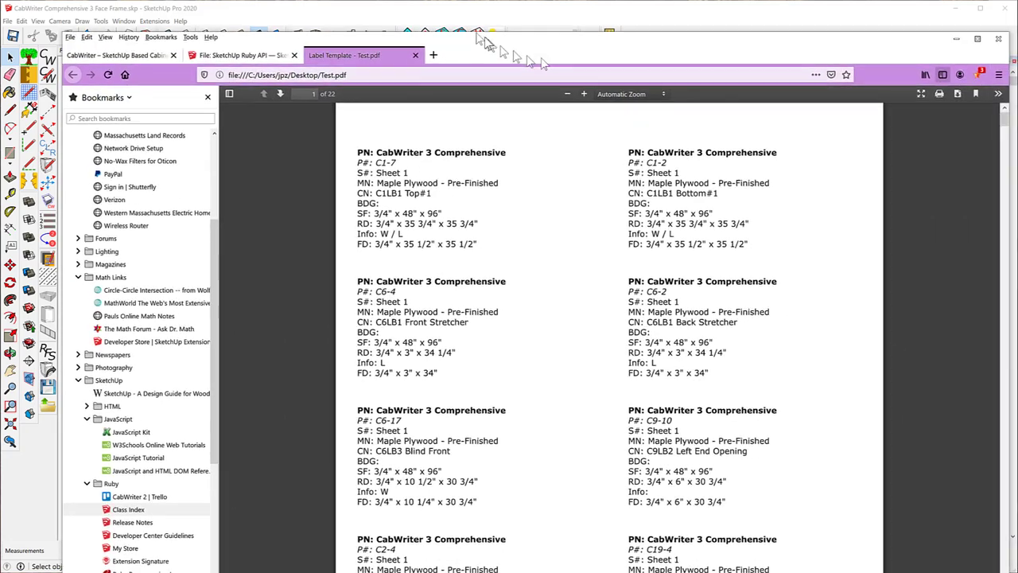
Step: Examine the part labels for Sheets 1 to 3 in Test.pdf in the browser, and return to SketchUp
drag(484, 39, 457, 15)
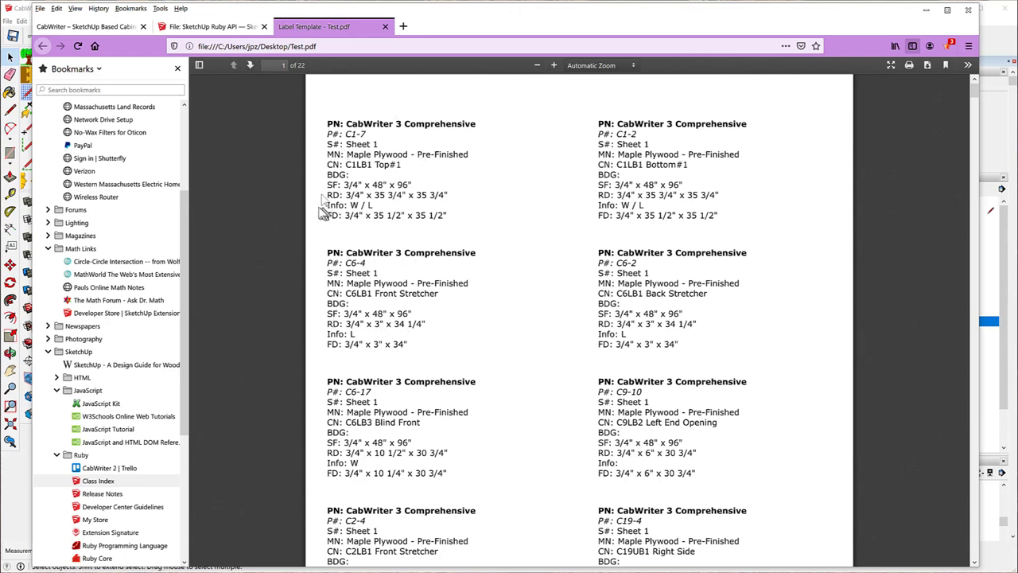
scroll(505, 344, down, 10)
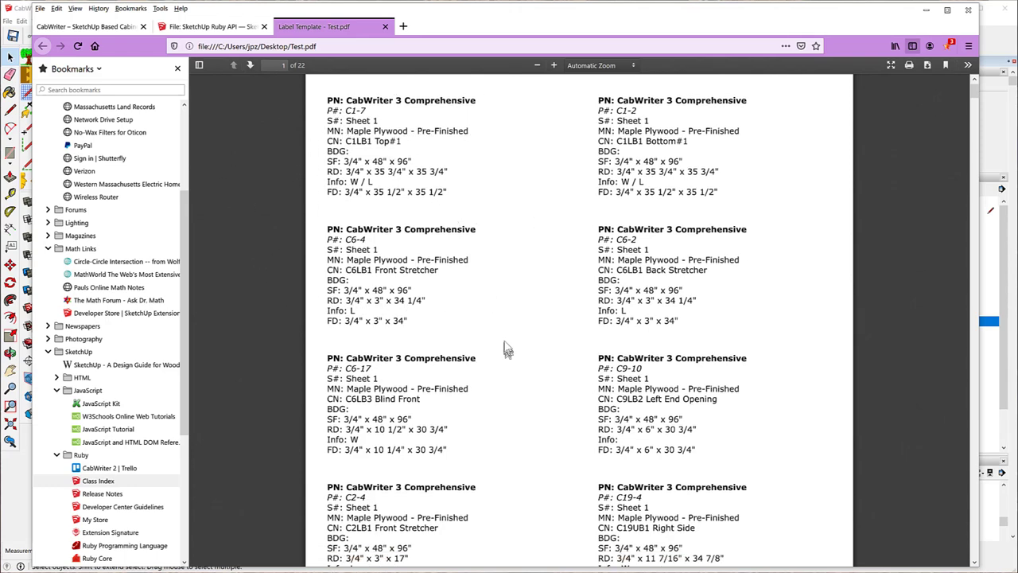
scroll(511, 343, down, 10)
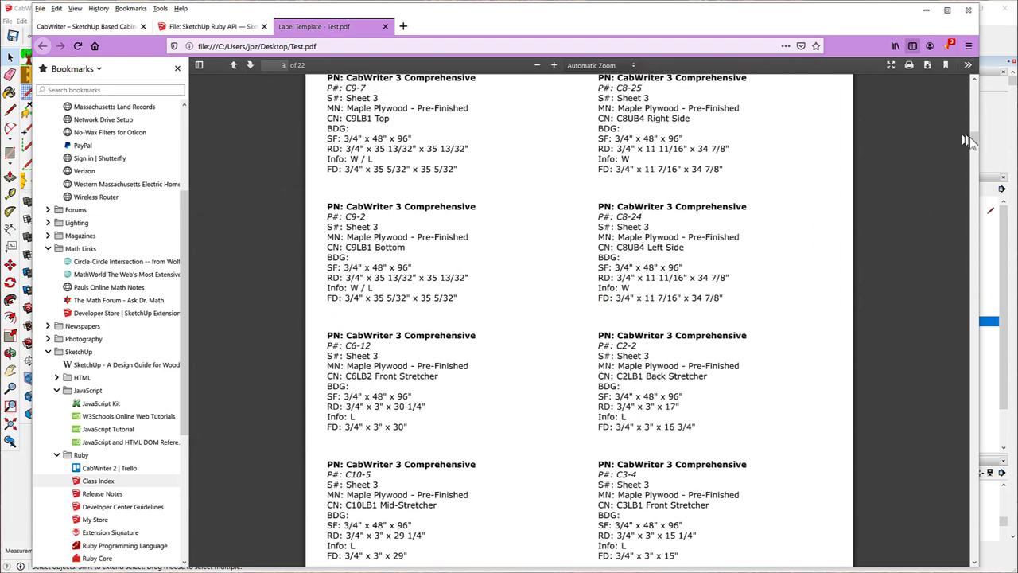
drag(973, 142, 974, 89)
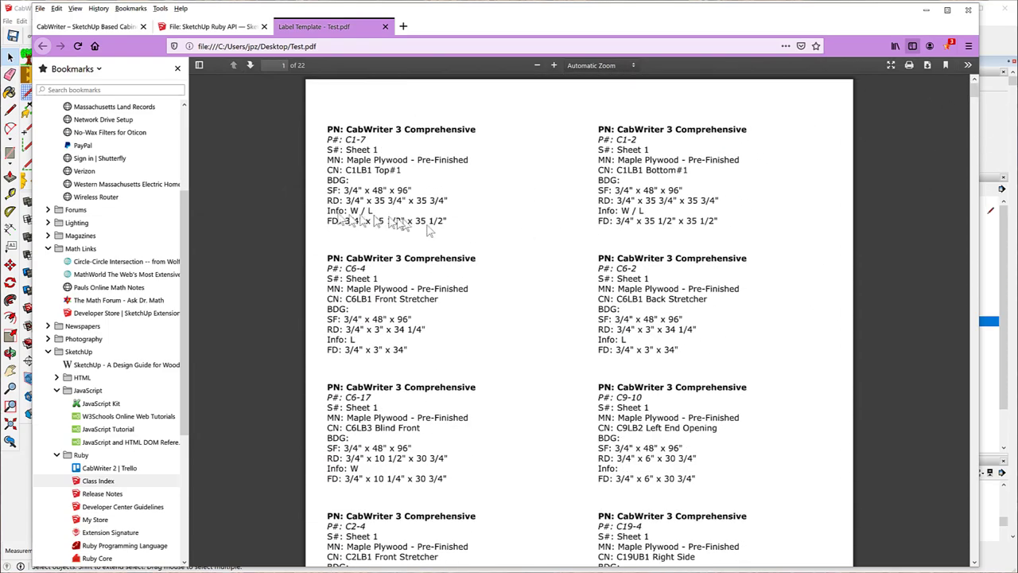
scroll(457, 256, down, 5)
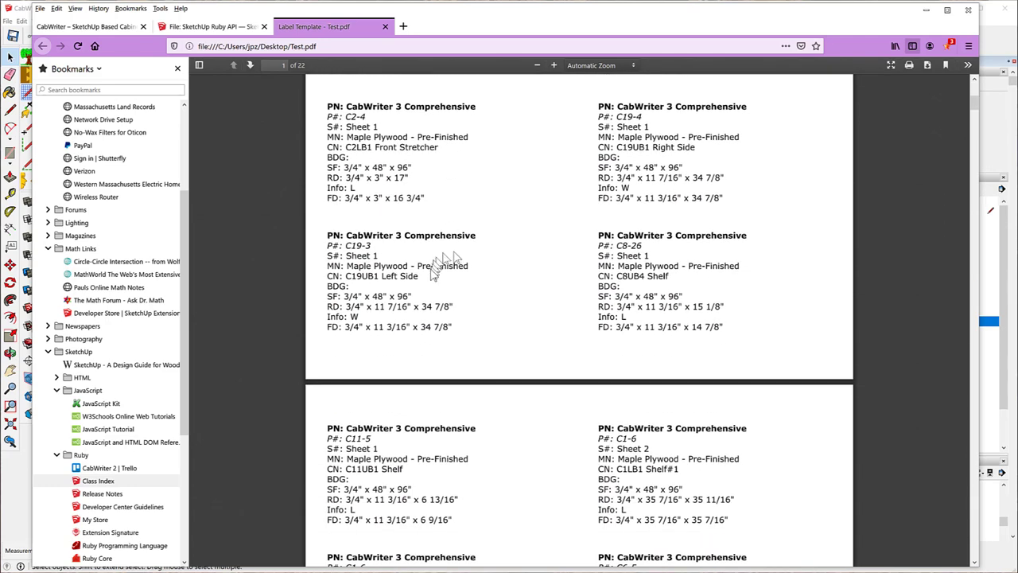
scroll(435, 278, down, 3)
scroll(435, 272, down, 4)
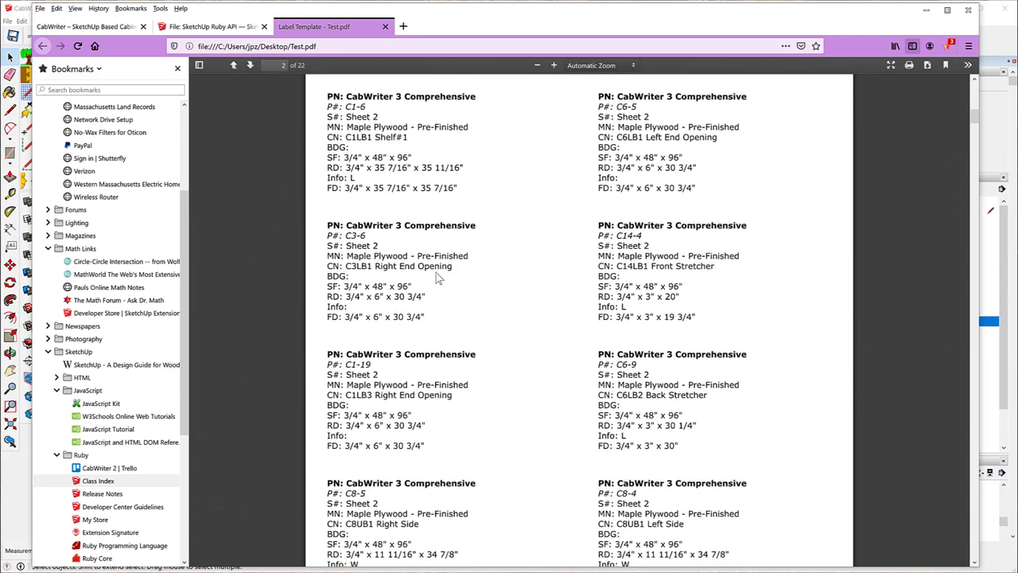
scroll(469, 183, up, 4)
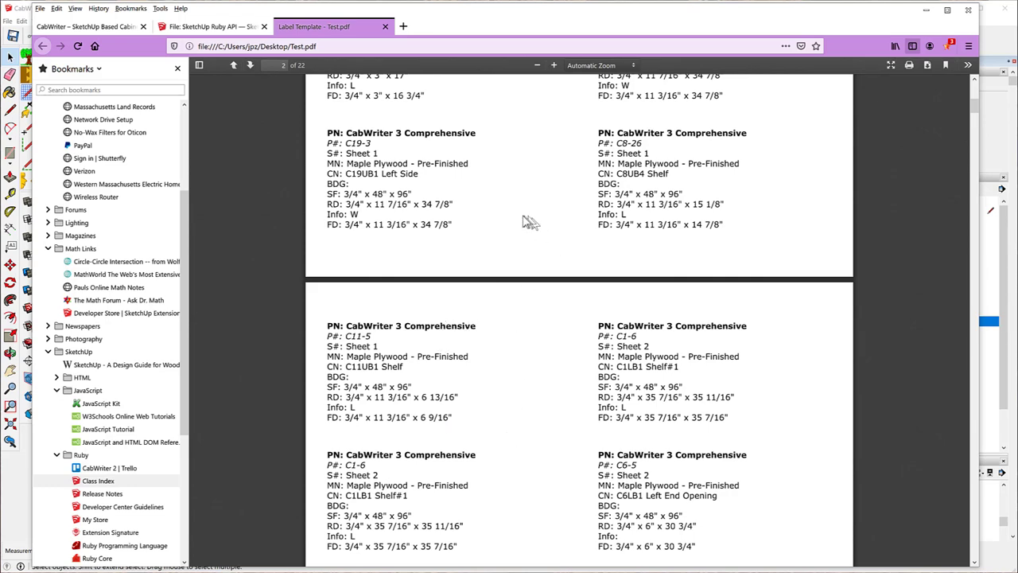
scroll(527, 220, up, 10)
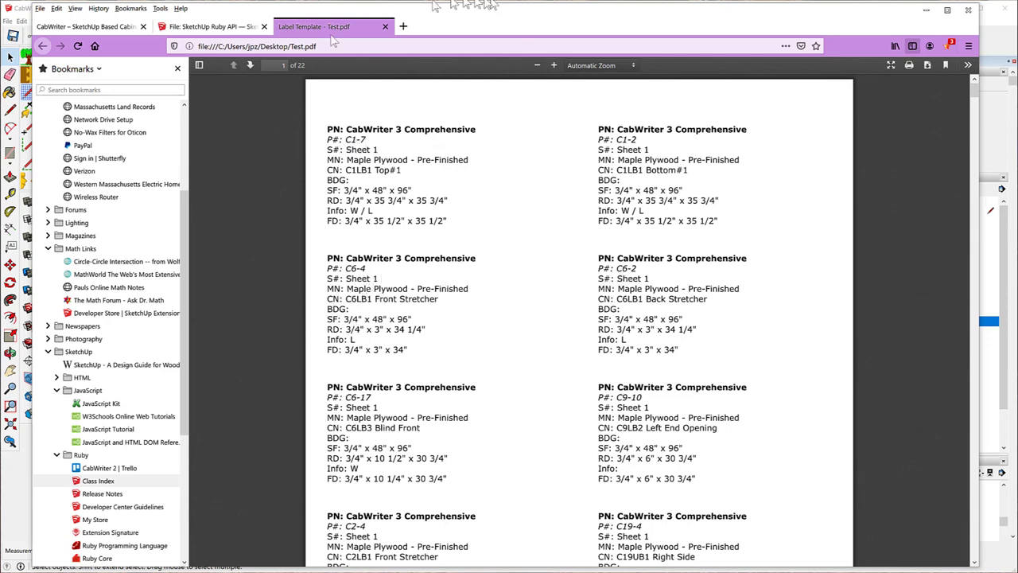
click(19, 508)
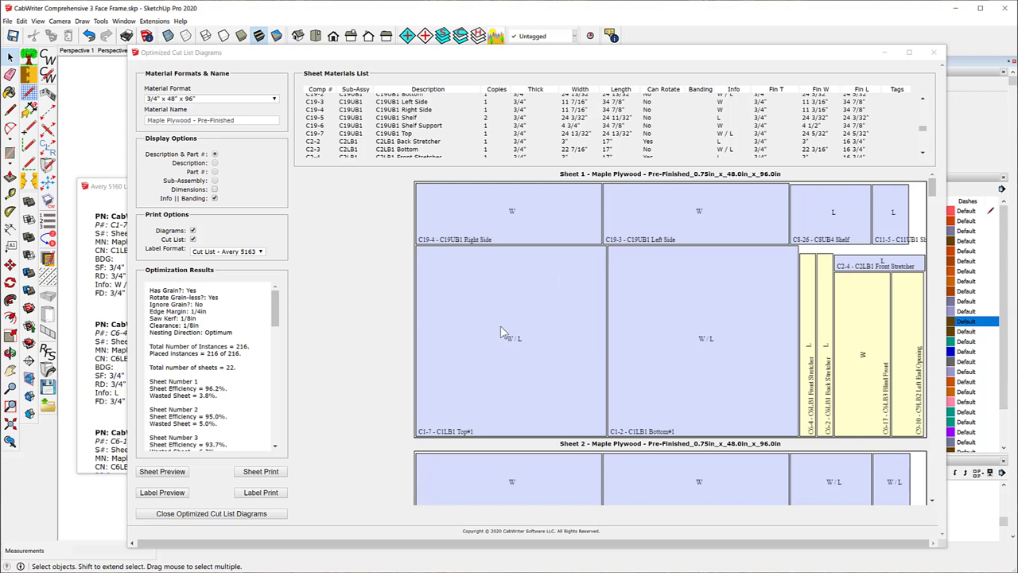
Step: Display the cut list diagrams for the 3/4" x 48" x 96" Shop Plywood, and close the optimized cut list diagrams
click(274, 99)
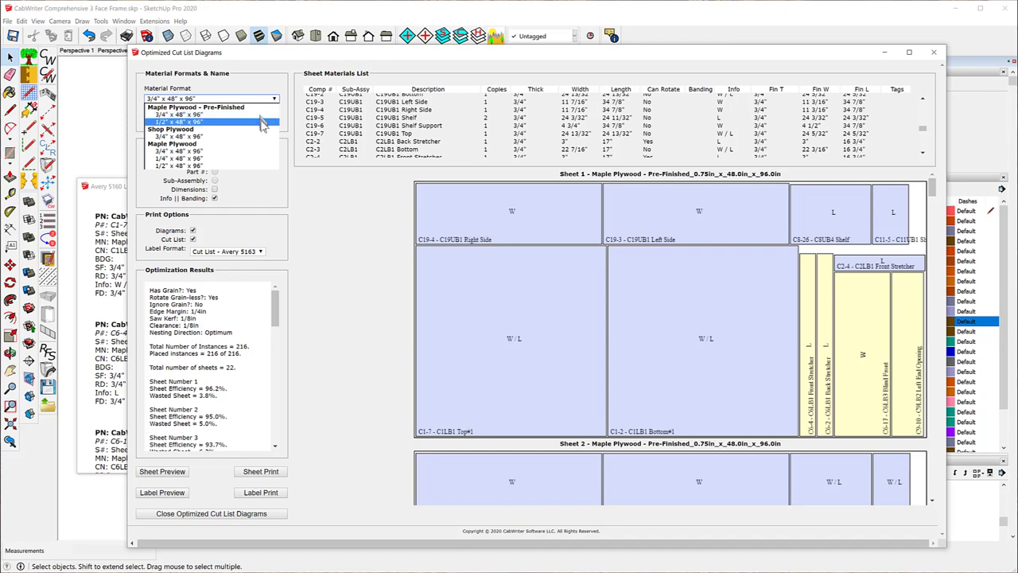
click(231, 138)
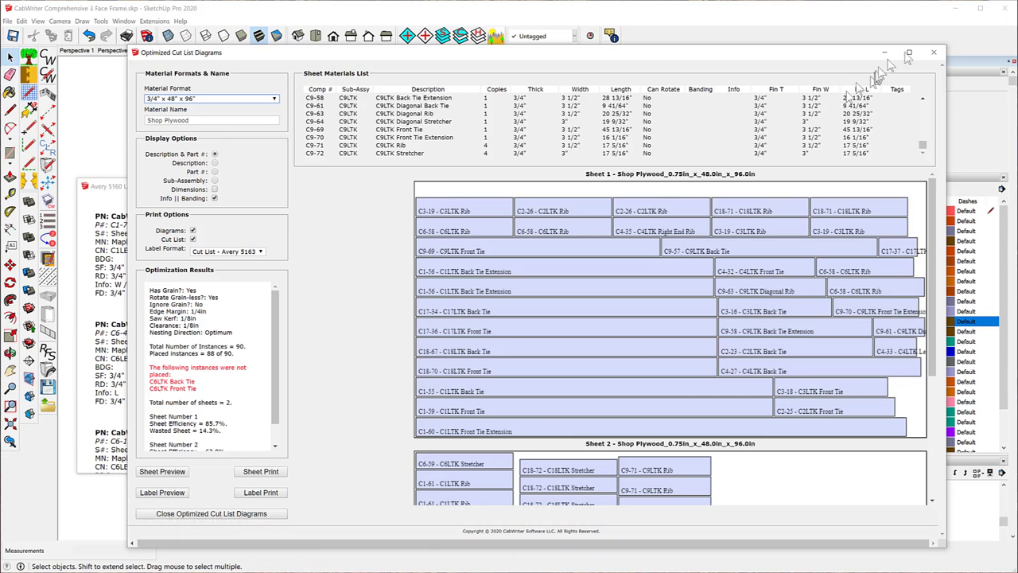
click(173, 514)
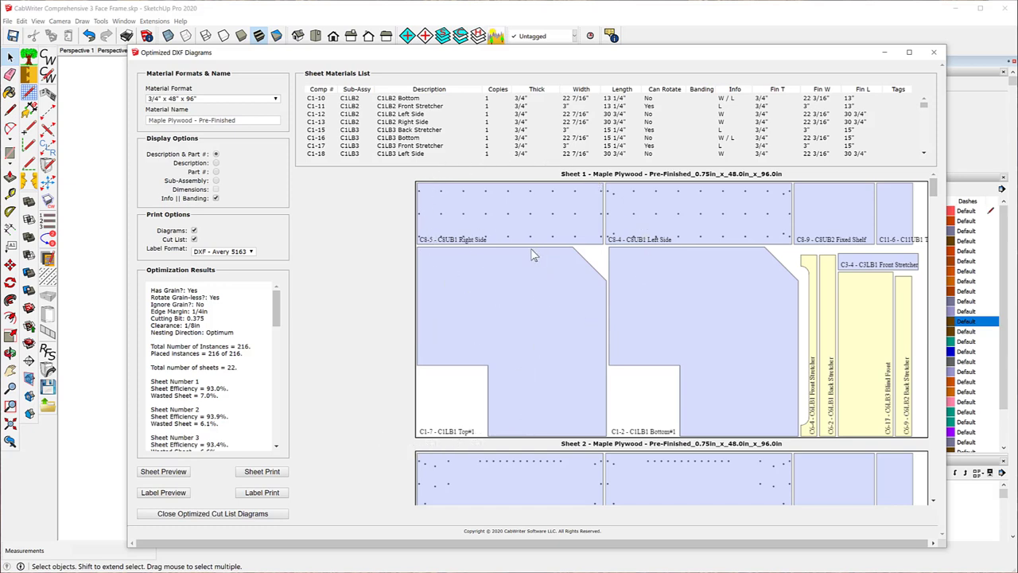
Step: Examine the optimized DXF diagrams for the 3/4" pre-finished maple plywood from Sheet 1 through Sheet 10
scroll(562, 240, down, 5)
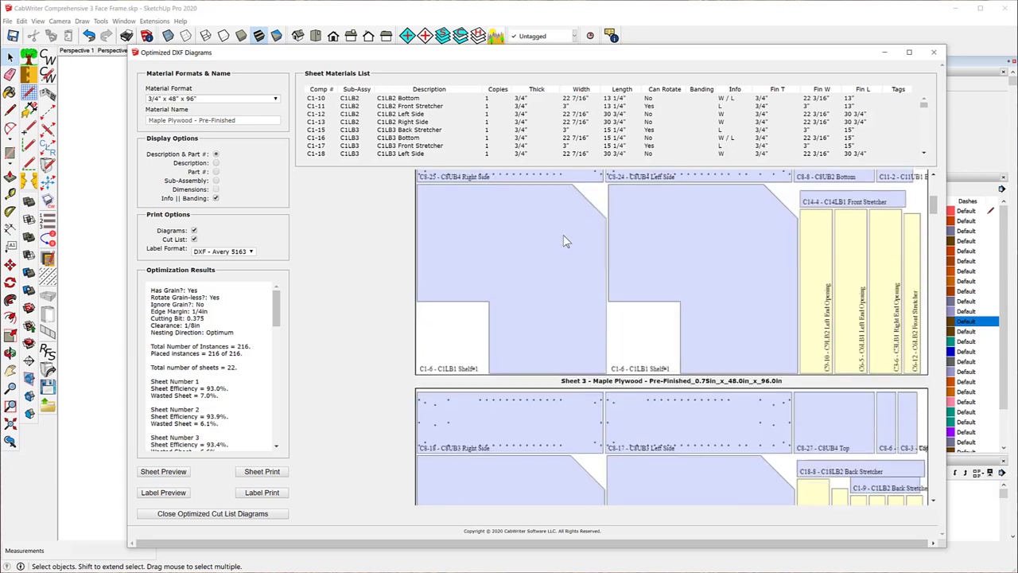
scroll(563, 240, down, 4)
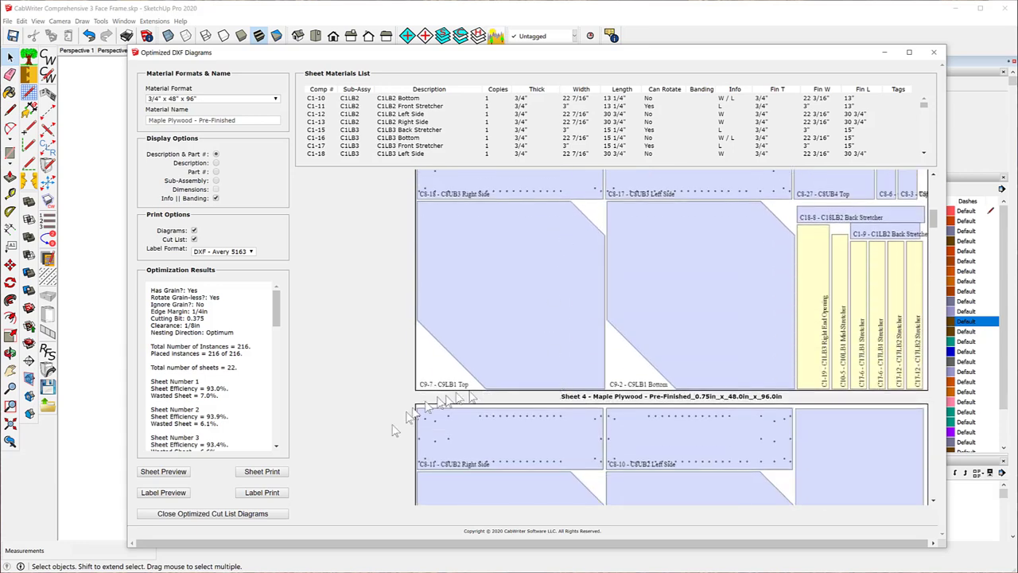
scroll(641, 288, down, 4)
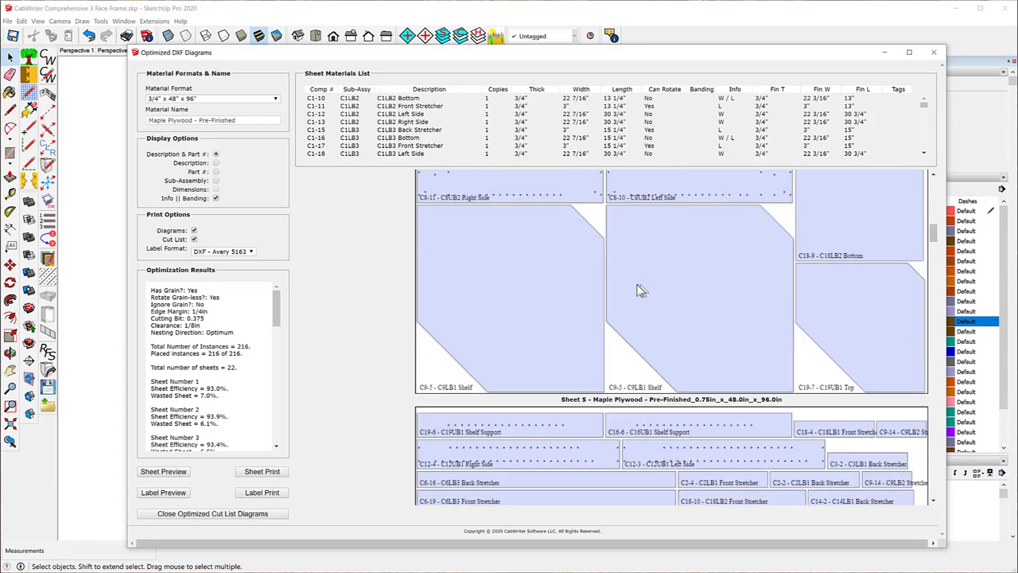
scroll(641, 290, down, 3)
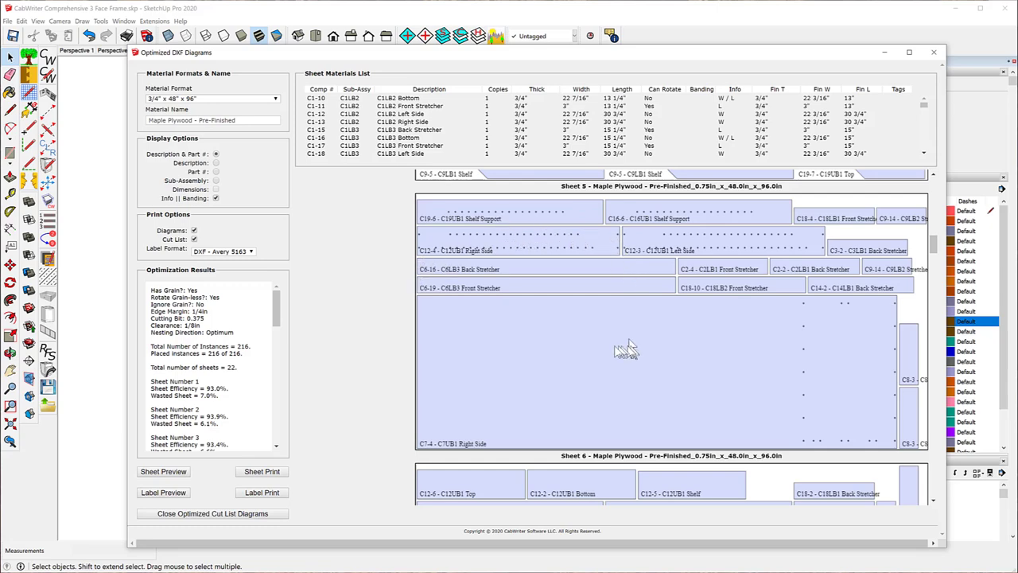
scroll(620, 348, up, 11)
scroll(569, 348, up, 4)
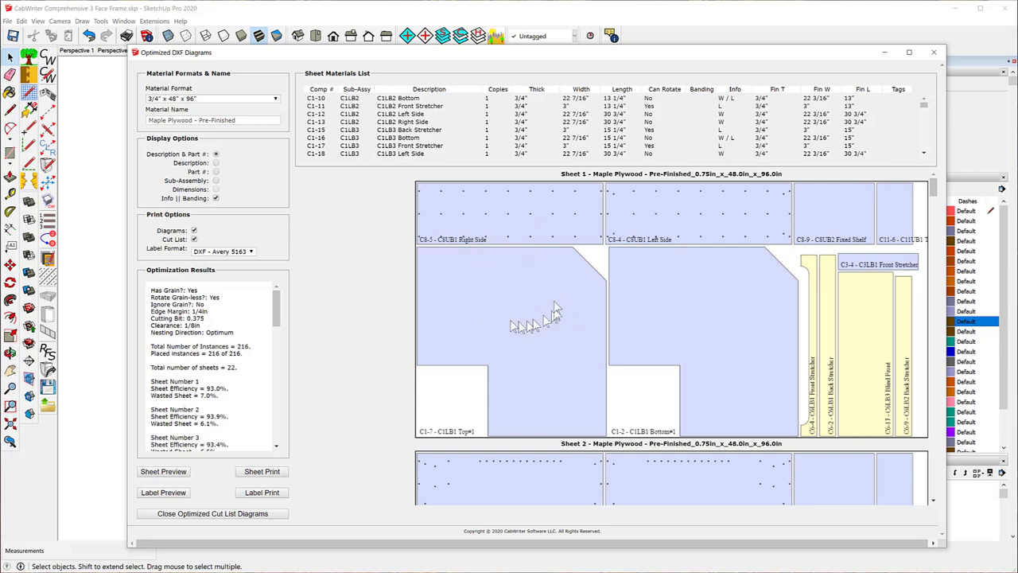
scroll(555, 295, down, 5)
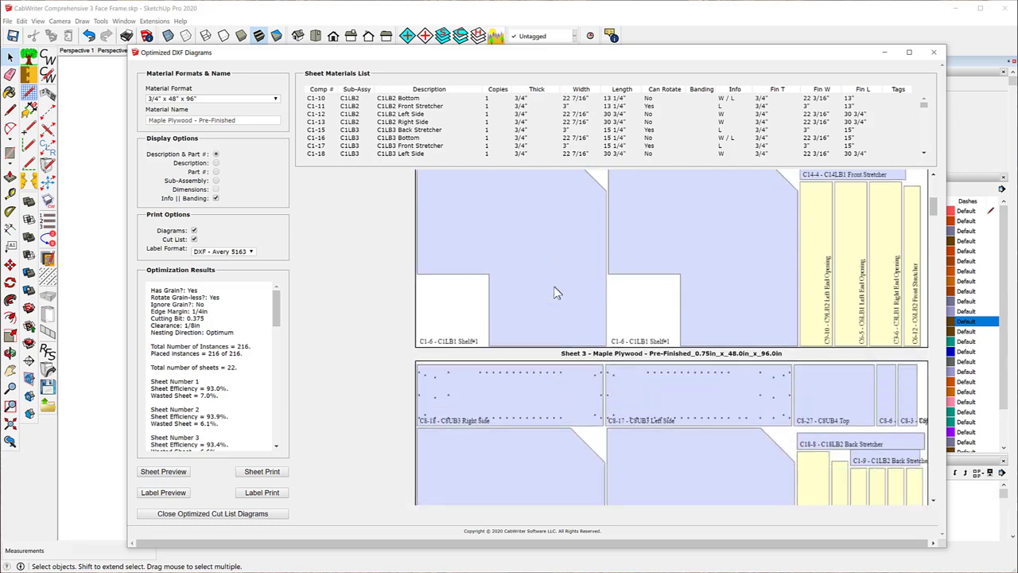
scroll(555, 292, down, 8)
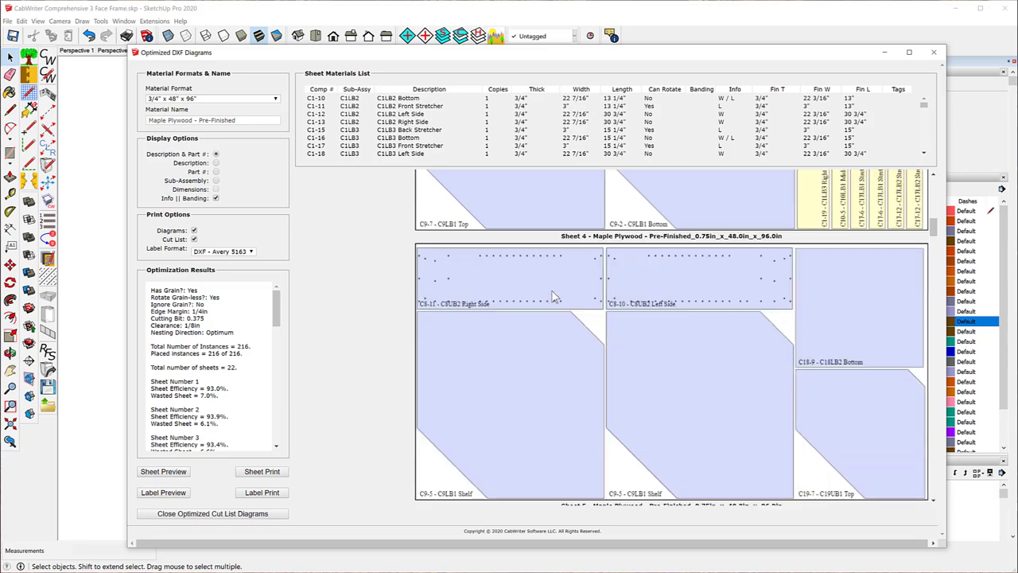
scroll(555, 295, down, 10)
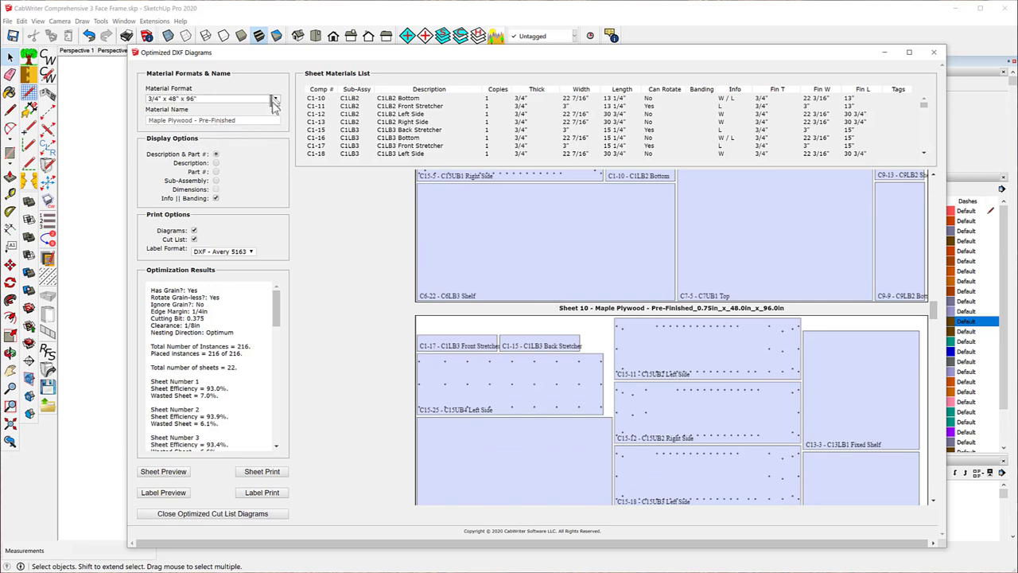
Step: Display the DXF diagrams for the 1/2" x 48" x 96" pre-finished maple plywood, and check its sheets and the instances not placed
click(274, 101)
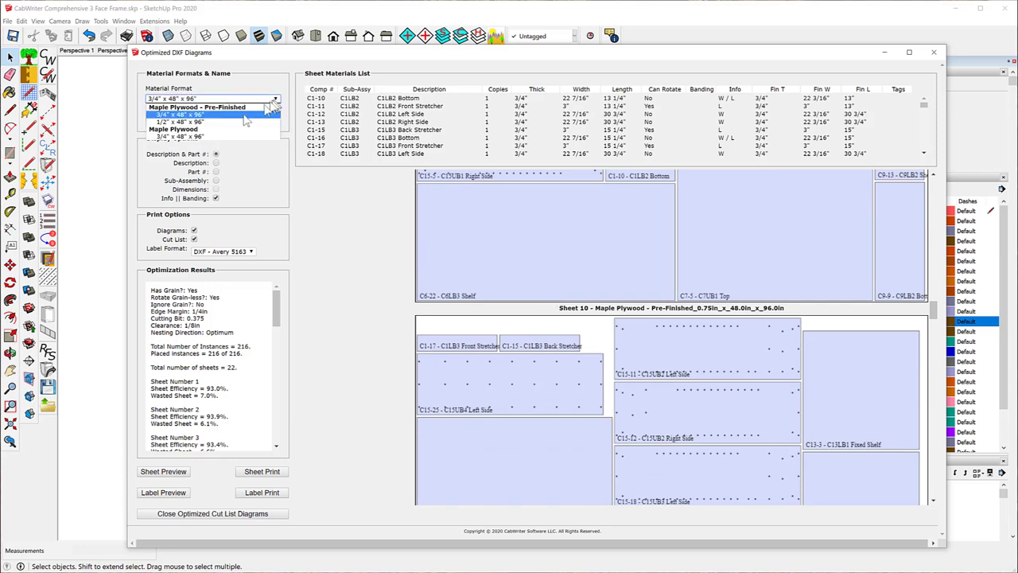
click(177, 127)
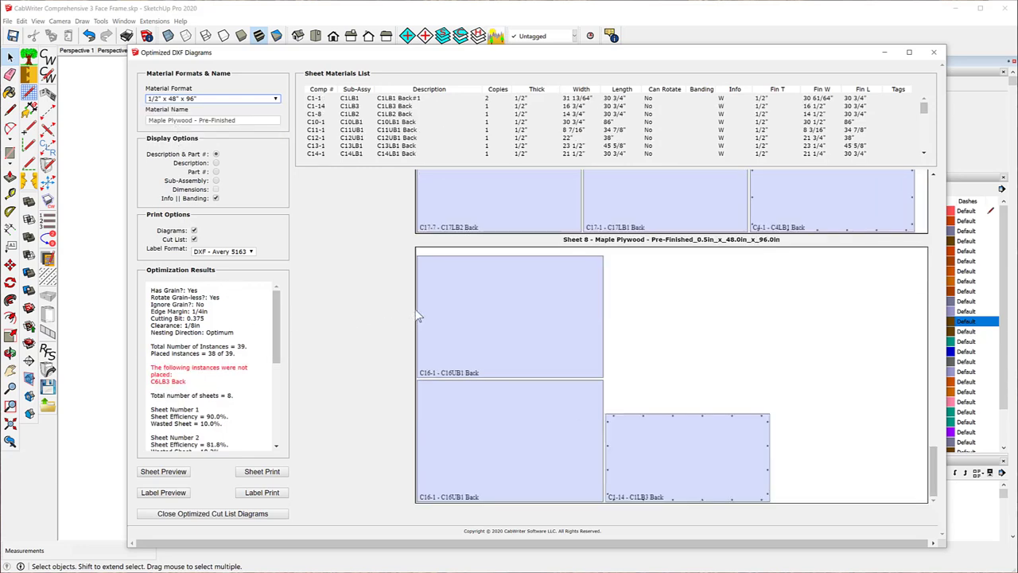
scroll(427, 304, up, 3)
scroll(427, 304, up, 10)
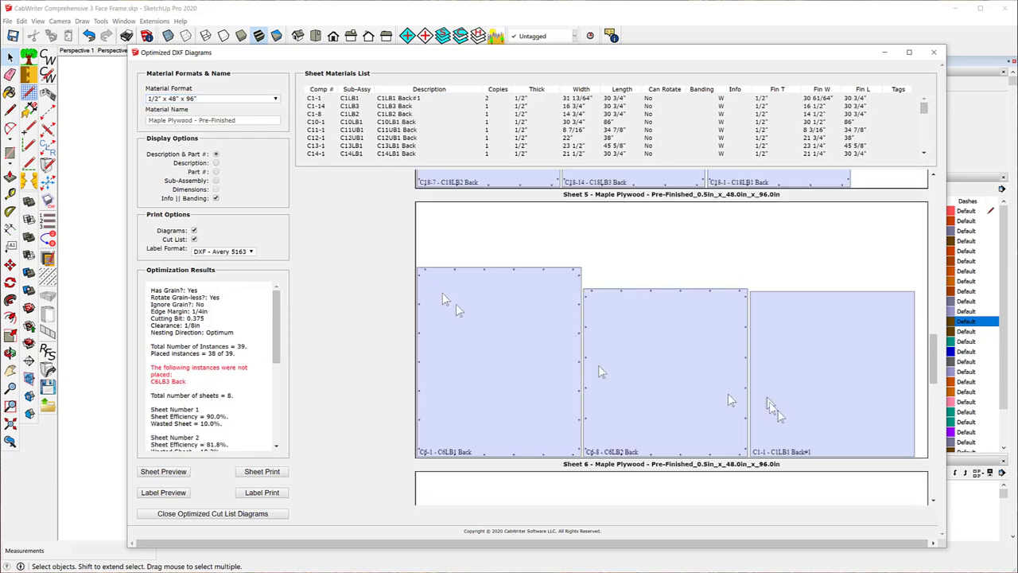
drag(936, 357, 939, 183)
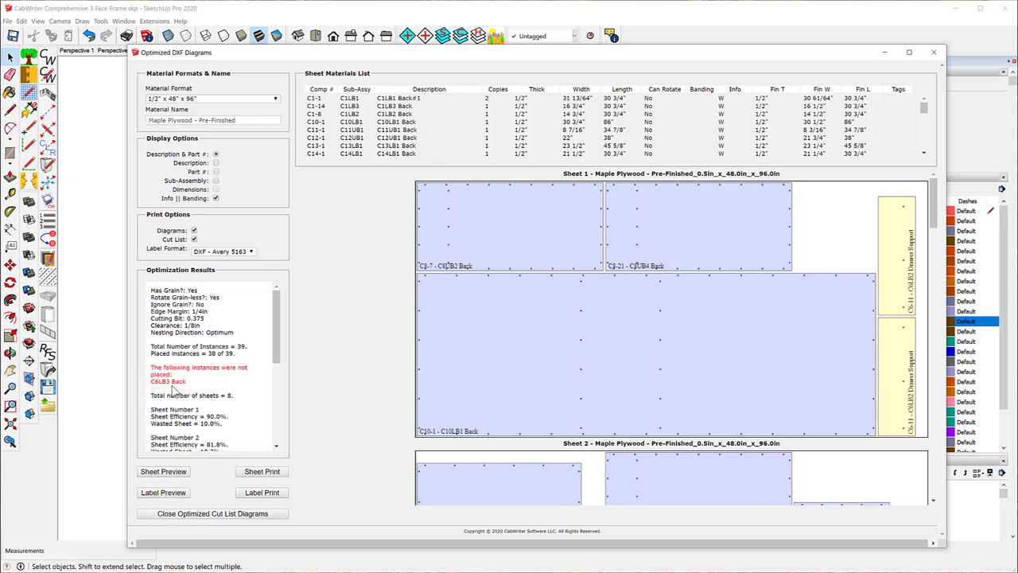
drag(151, 380, 169, 380)
Step: Preview the part labels in the DXF - Avery 5163 format, and close the label preview and the DXF diagrams
click(251, 252)
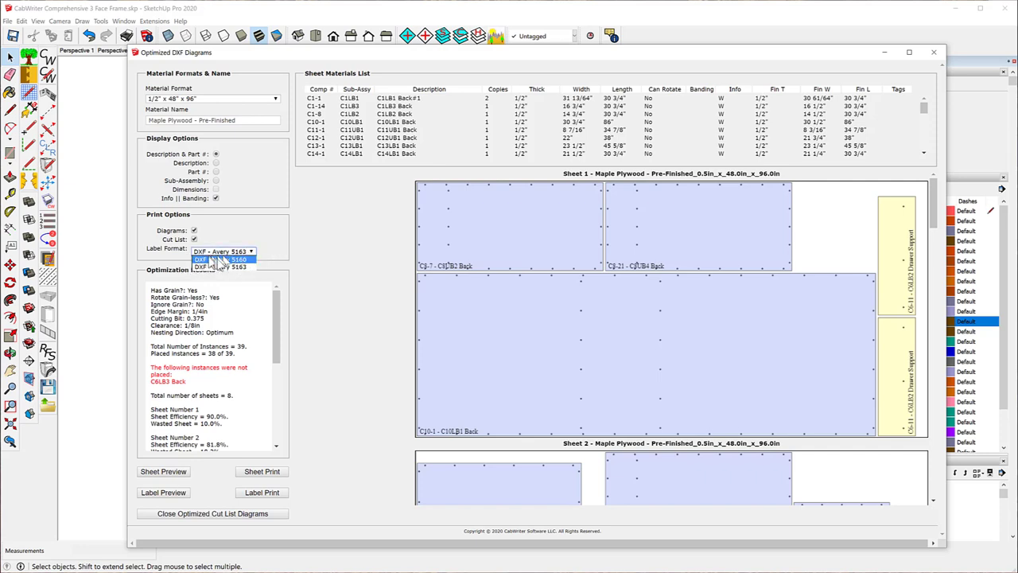
click(247, 268)
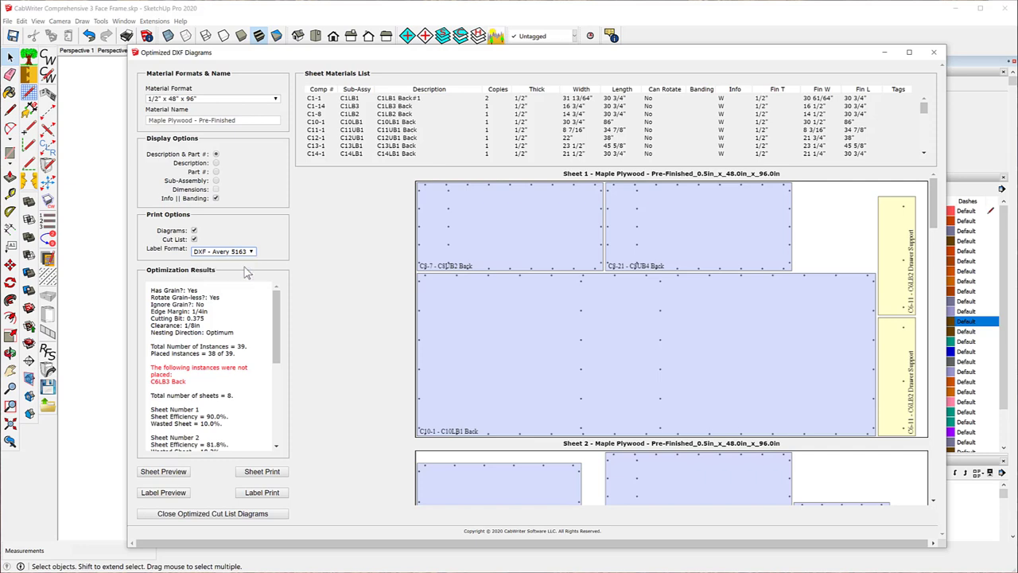
click(165, 493)
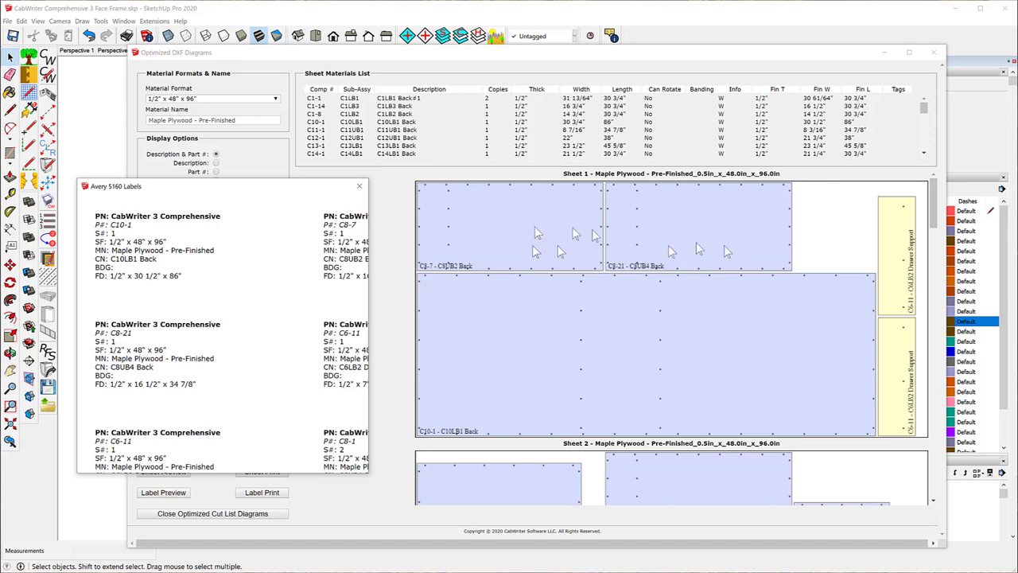
click(359, 186)
key(Escape)
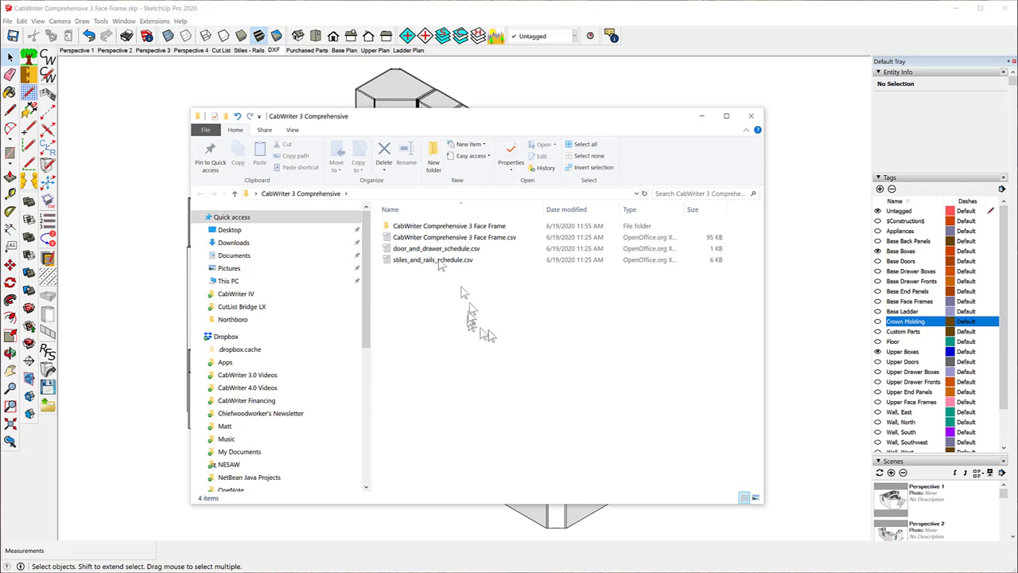
Step: Open Sheet Folders inside the CabWriter Comprehensive 3 Face Frame folder, and widen the Name column to show the full folder names
click(410, 228)
double_click(409, 228)
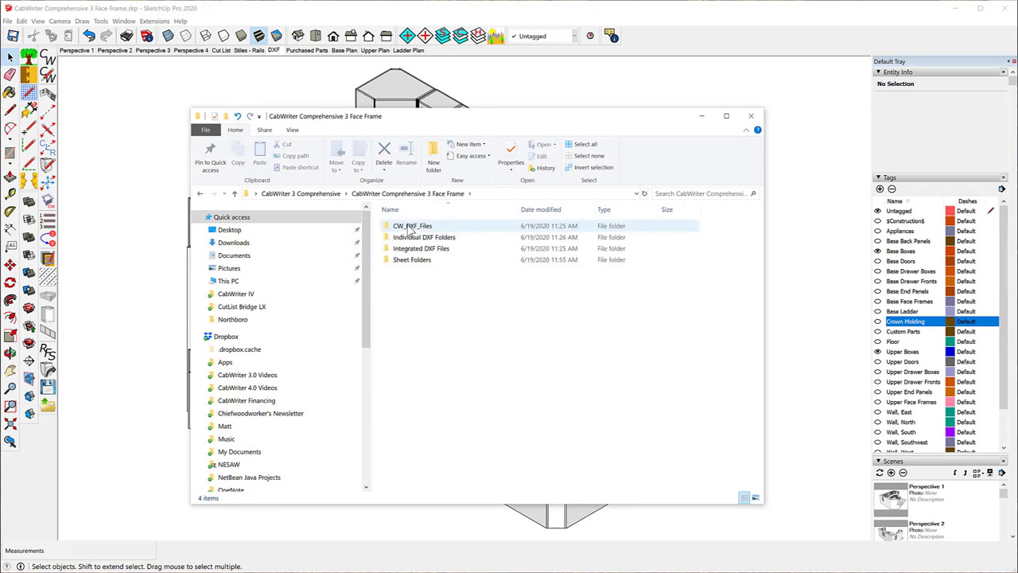
drag(418, 225, 410, 265)
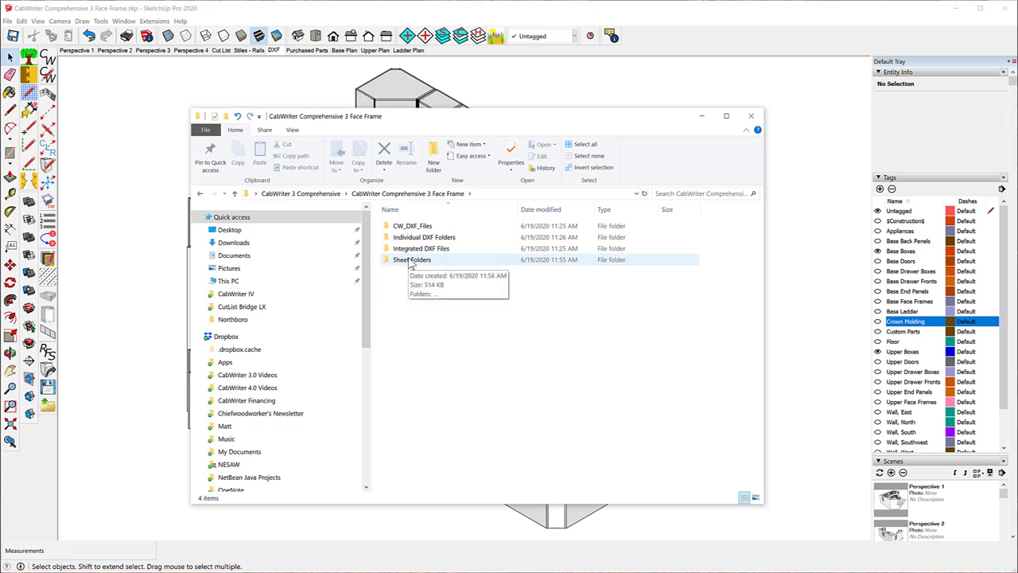
double_click(410, 263)
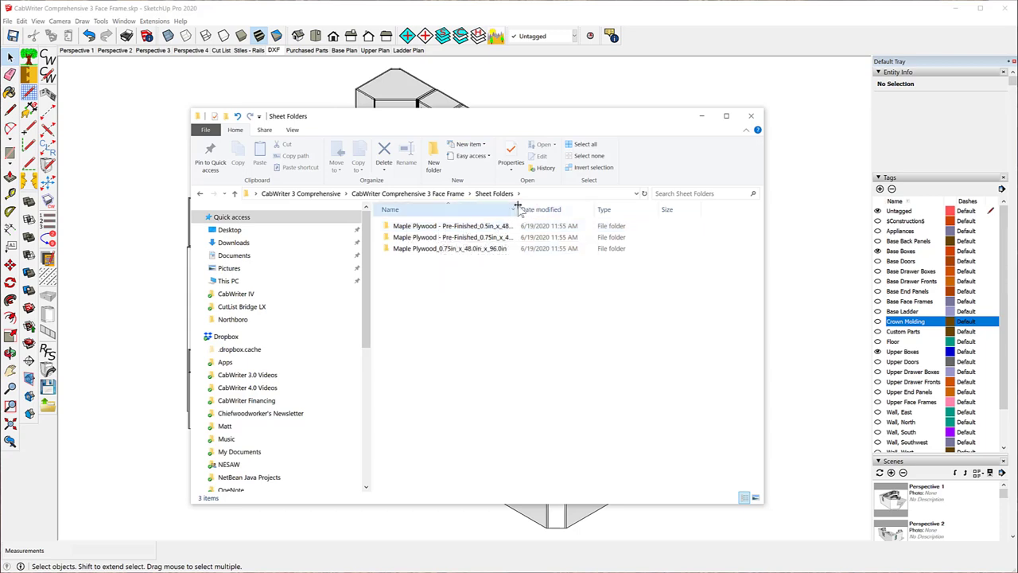
drag(517, 206, 582, 206)
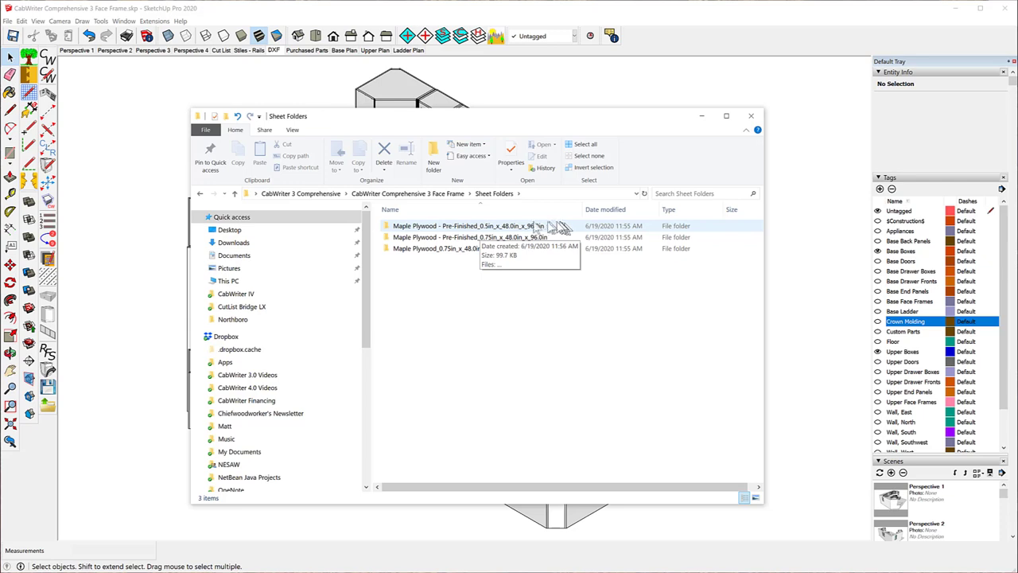
Step: Review the material folder names, and open the Maple Plywood - Pre-Finished_0.75in_x_48.0in_x_96.0in folder
drag(545, 231, 374, 231)
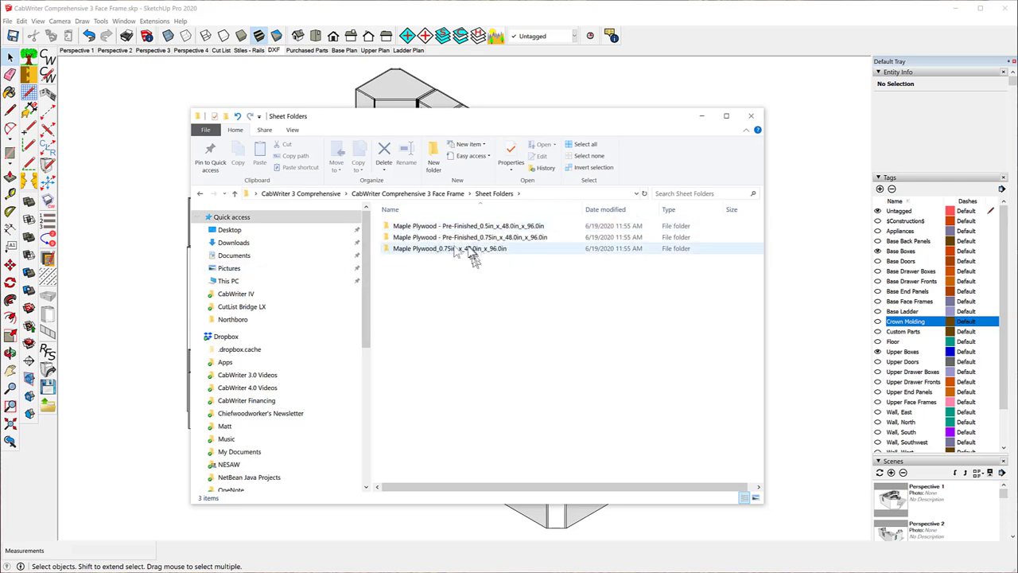
drag(469, 239, 433, 240)
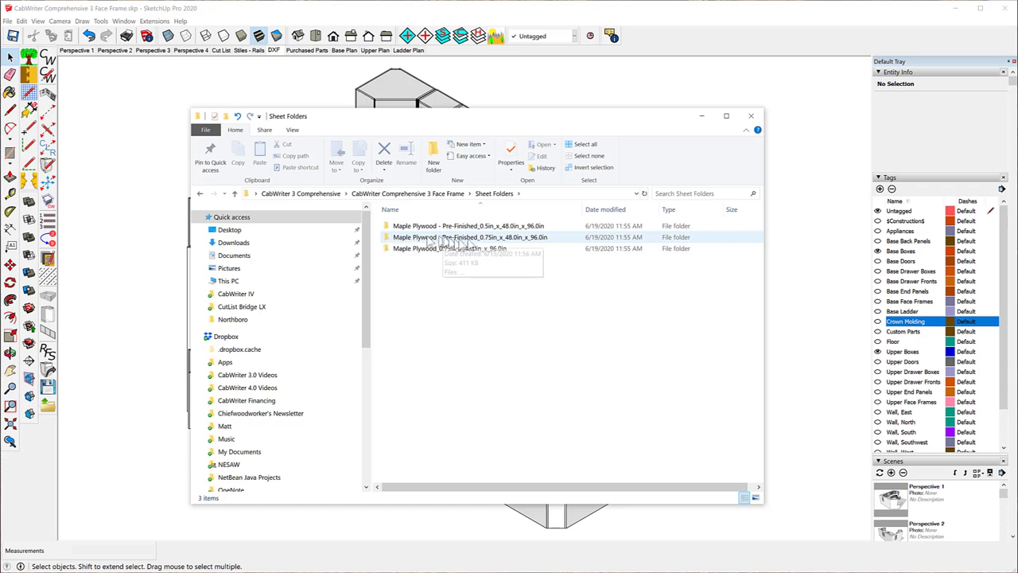
click(481, 226)
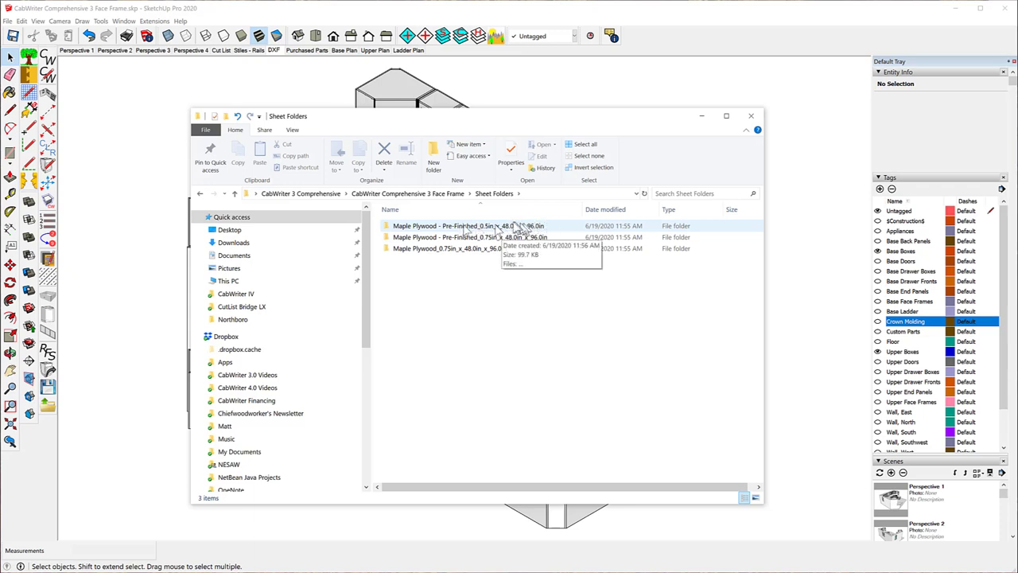
click(438, 257)
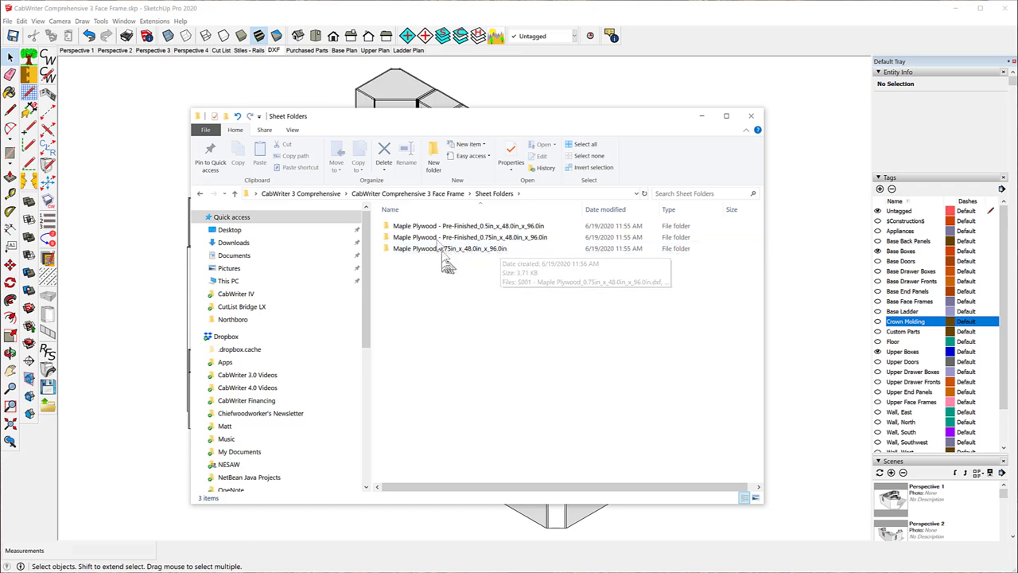
click(388, 240)
double_click(389, 241)
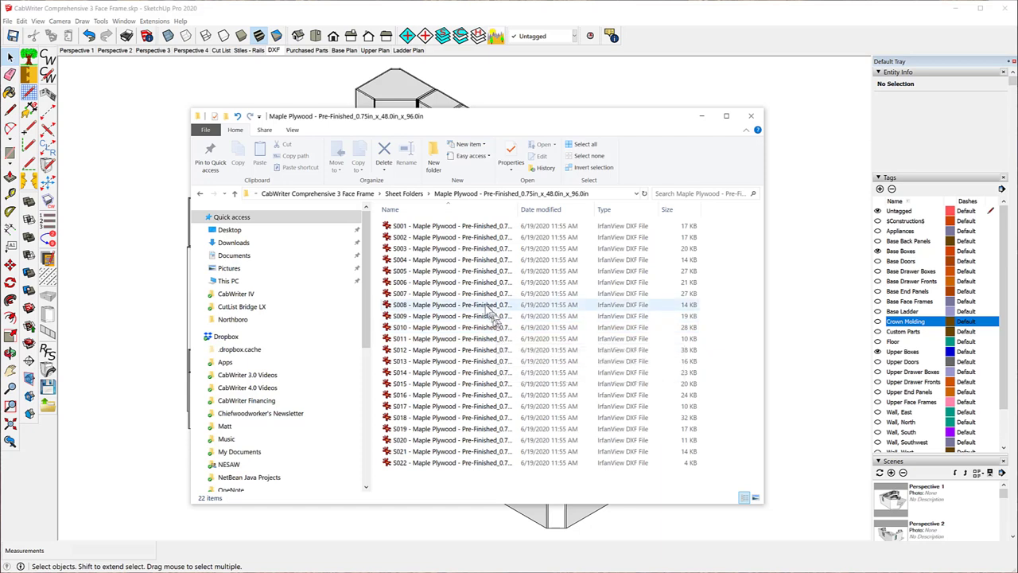
Step: View the S001 and S015 sheet DXF files in IrfanView, and close the folder window to return to SketchUp
double_click(424, 228)
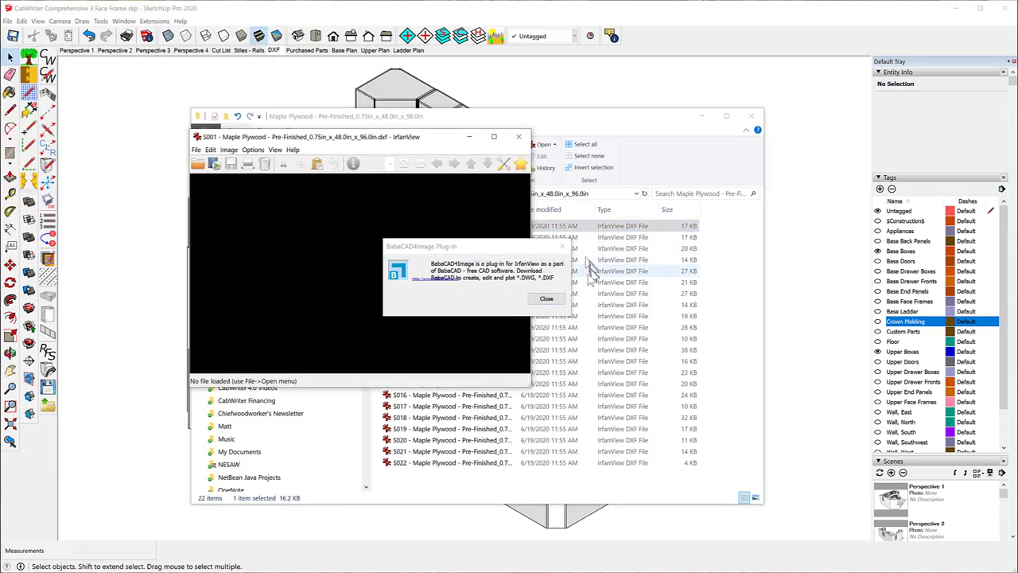
click(546, 298)
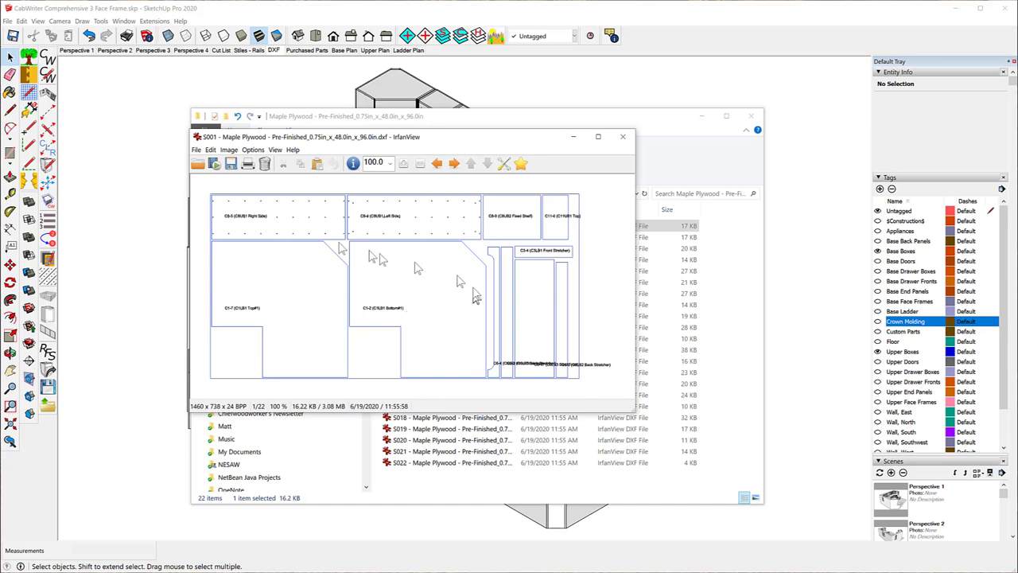
click(625, 136)
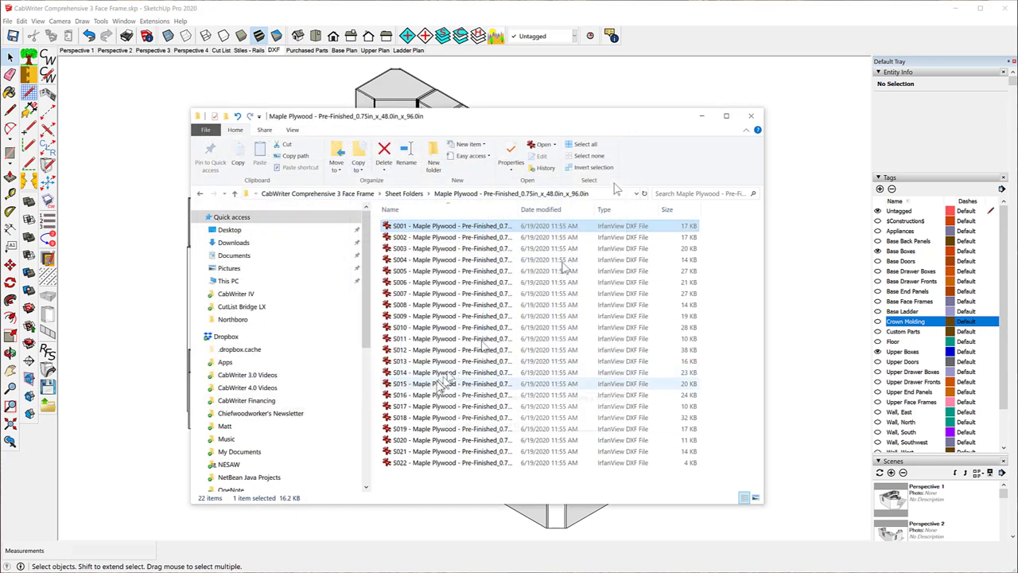
double_click(402, 384)
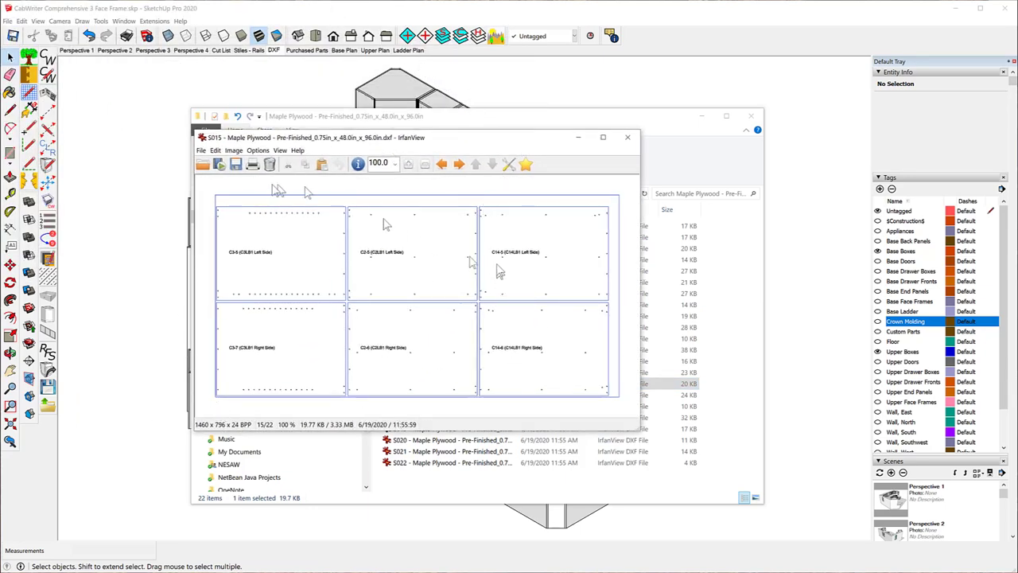
click(627, 137)
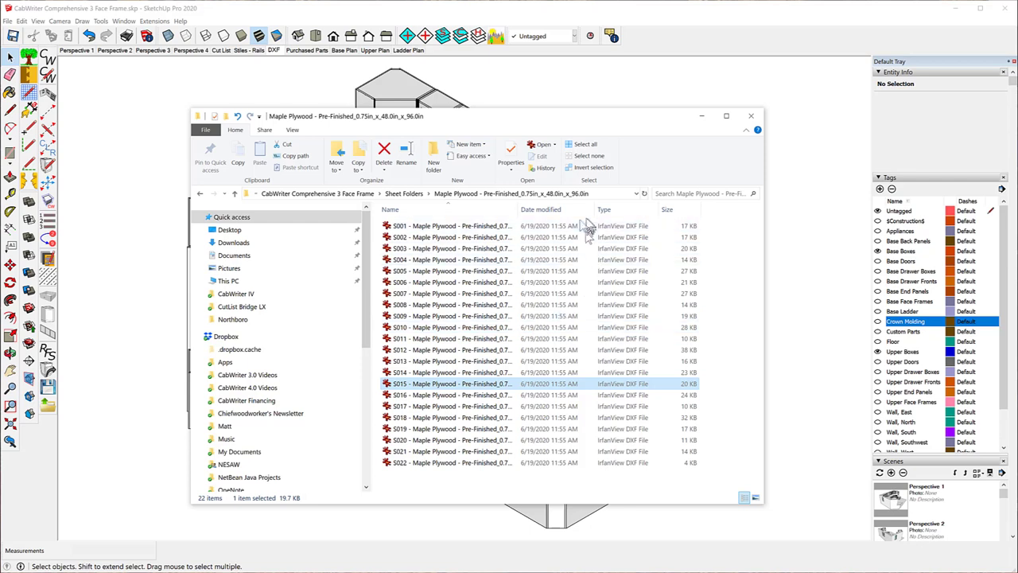
click(280, 199)
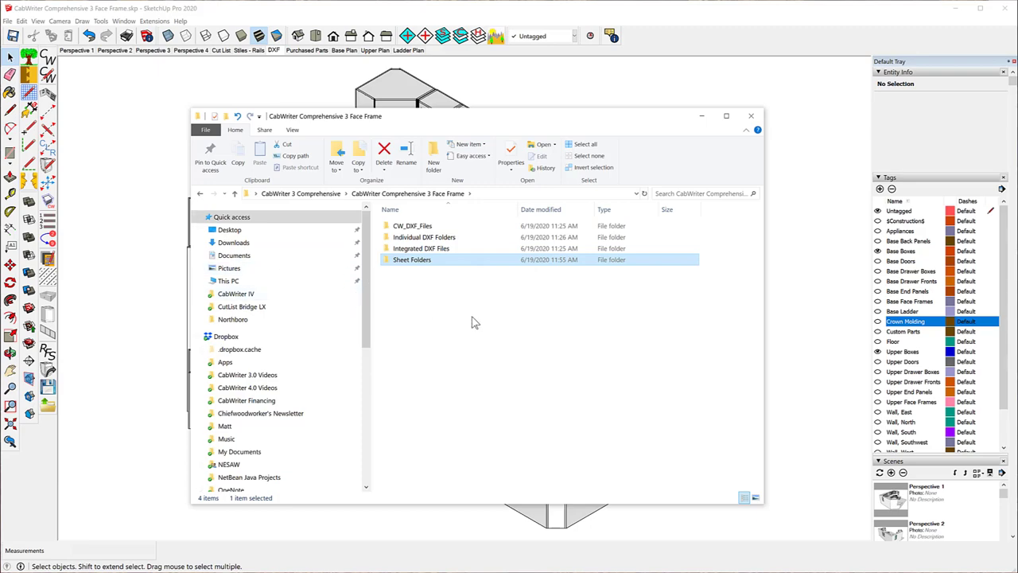
click(750, 119)
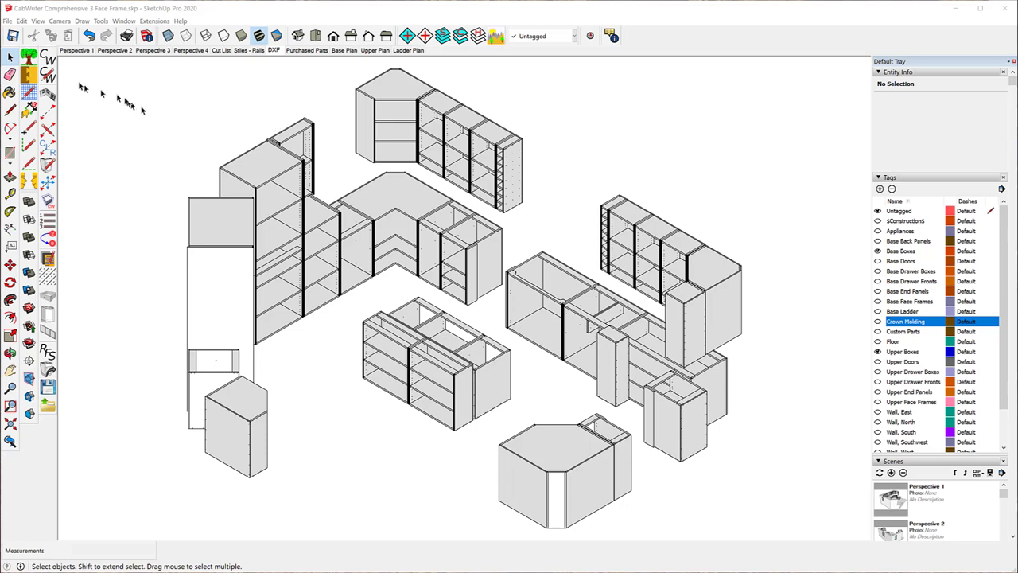
Step: Examine the CNC Setup in the CabWriter settings, including the Substrate layer prefix and its variable options under DXF Layers
click(48, 75)
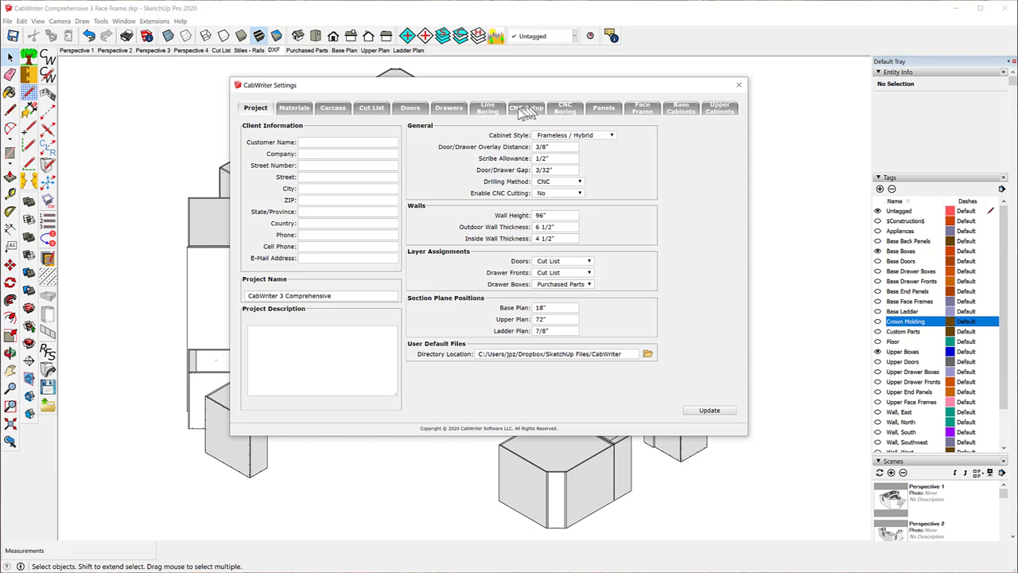
click(528, 111)
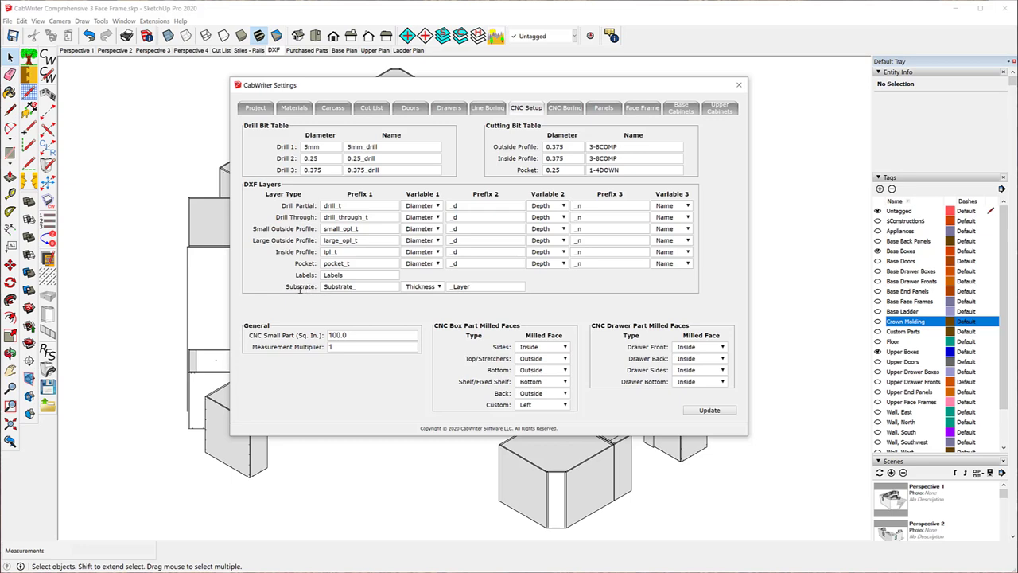
click(356, 287)
key(BackSpace)
click(432, 288)
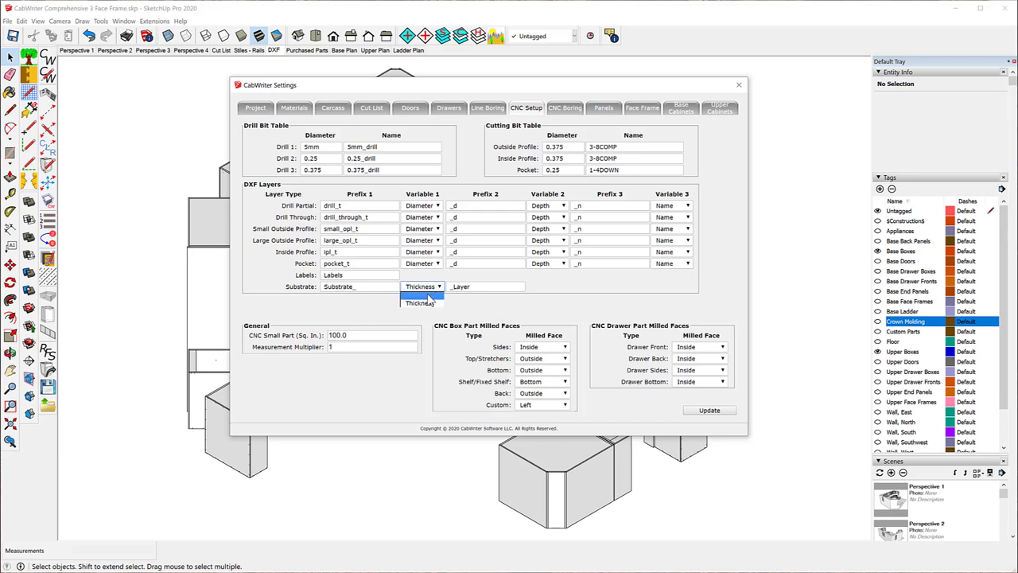
click(438, 291)
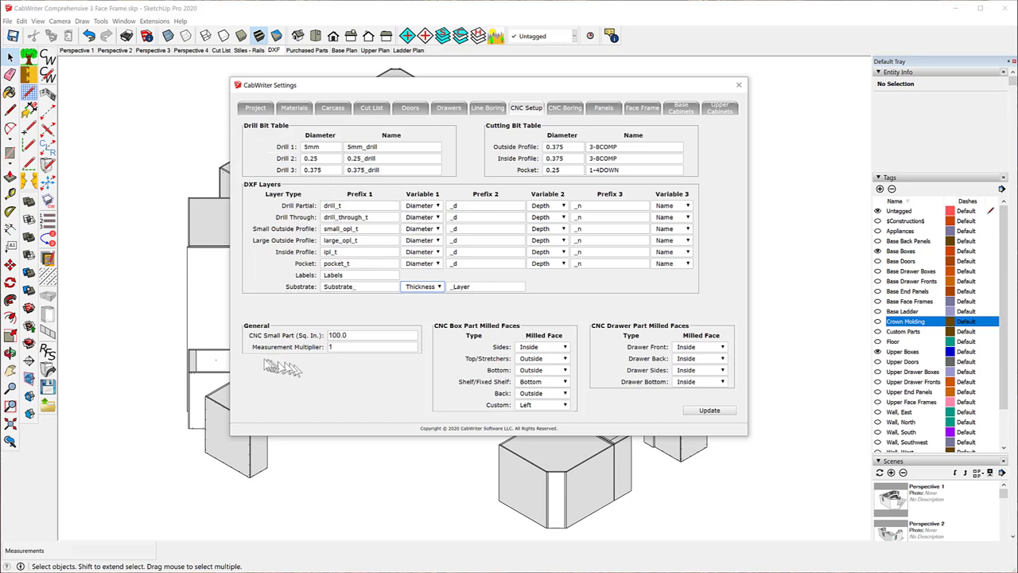
Step: Check the Measurement Multiplier in the general CNC settings, and close the CabWriter settings without updating
click(337, 347)
double_click(341, 349)
click(359, 345)
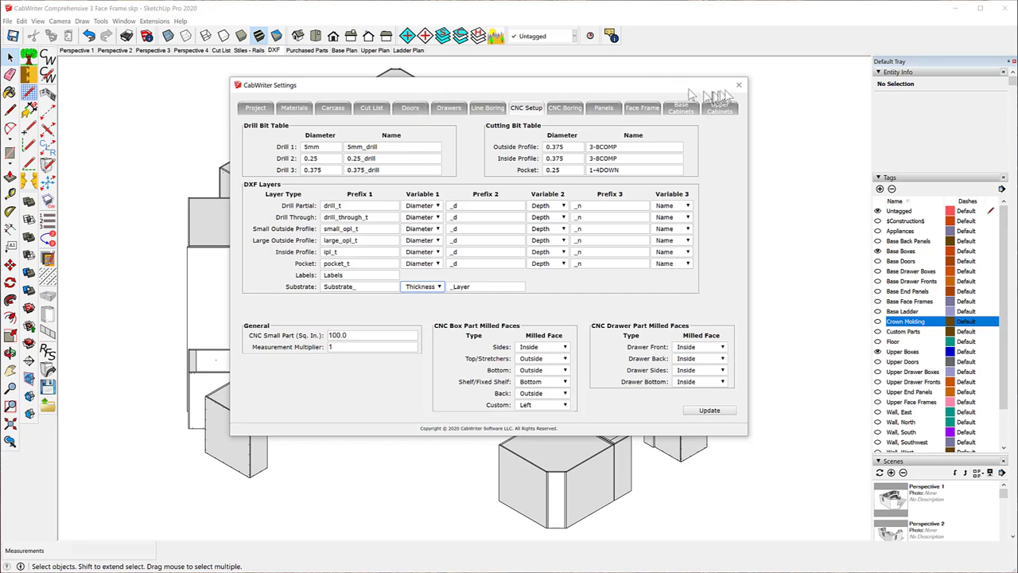
click(737, 85)
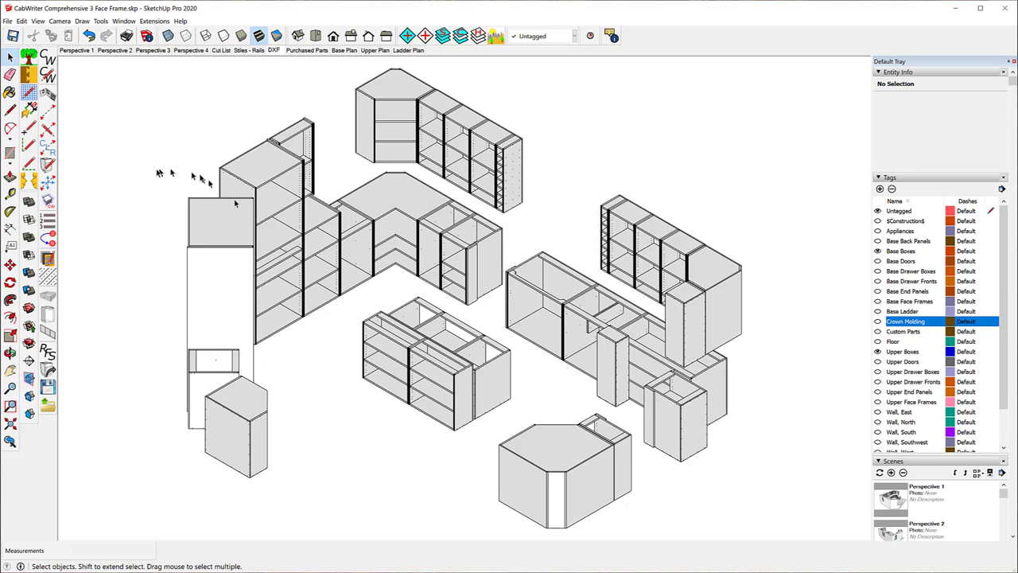
Step: Set the CNC and table saw edge margins to 1/2" in the CutList Bridge sheet optimization settings, and run the optimization
click(8, 22)
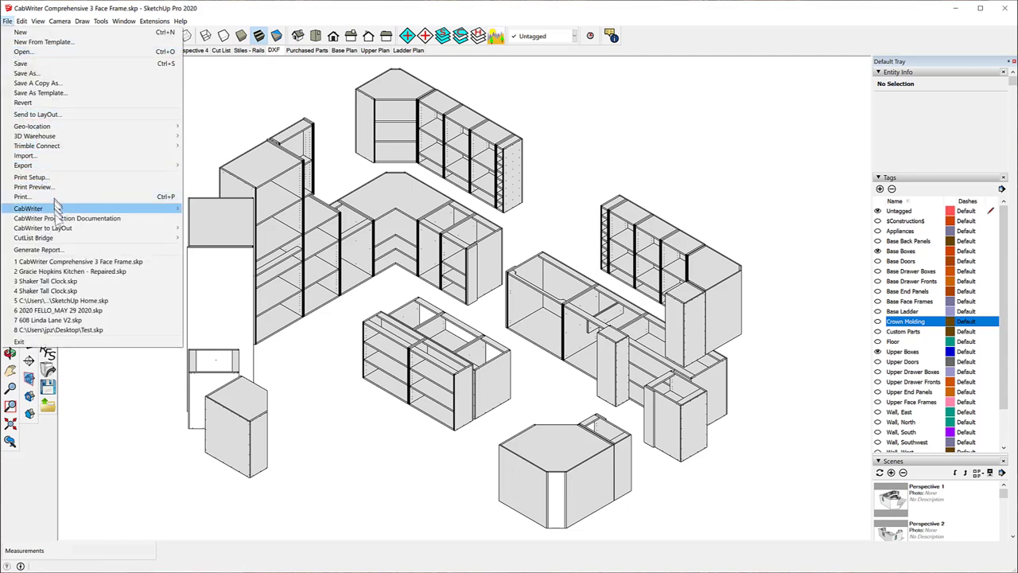
mouse_move(68, 241)
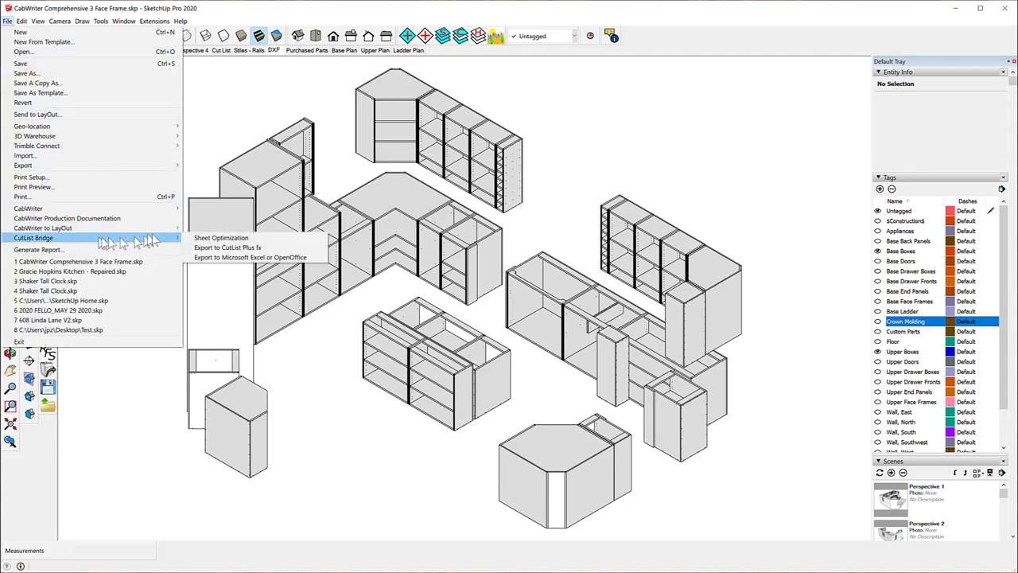
click(236, 243)
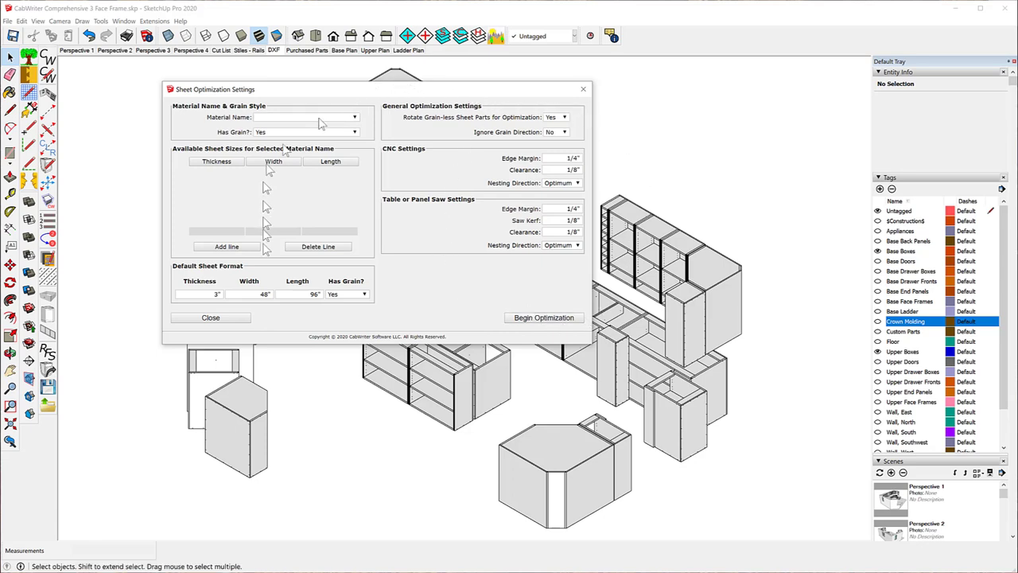
double_click(574, 158)
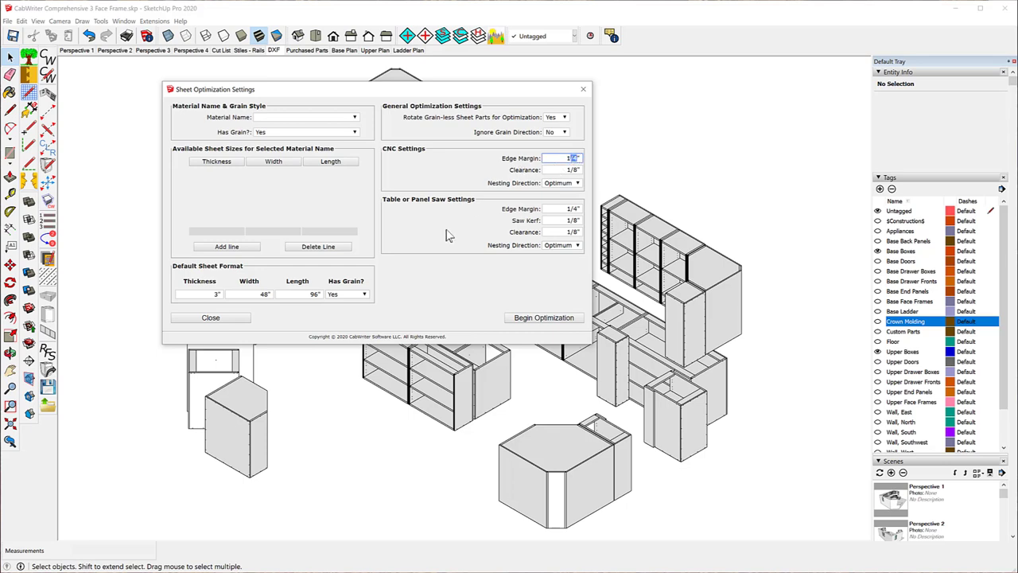
click(577, 158)
click(577, 209)
click(541, 320)
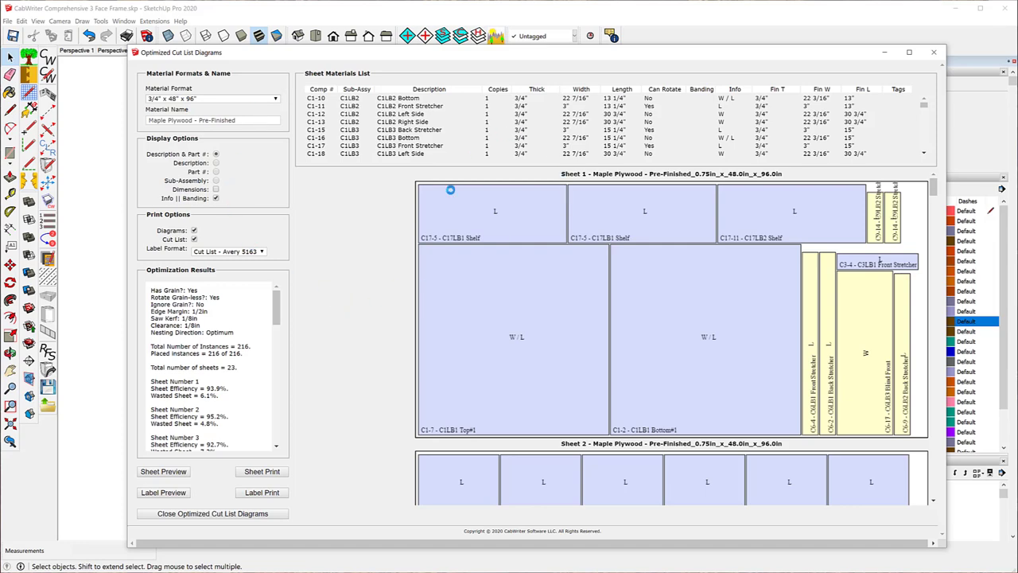
Step: Review the CNC Setup in the CabWriter settings again, and close the settings to return to the optimized diagrams
click(47, 78)
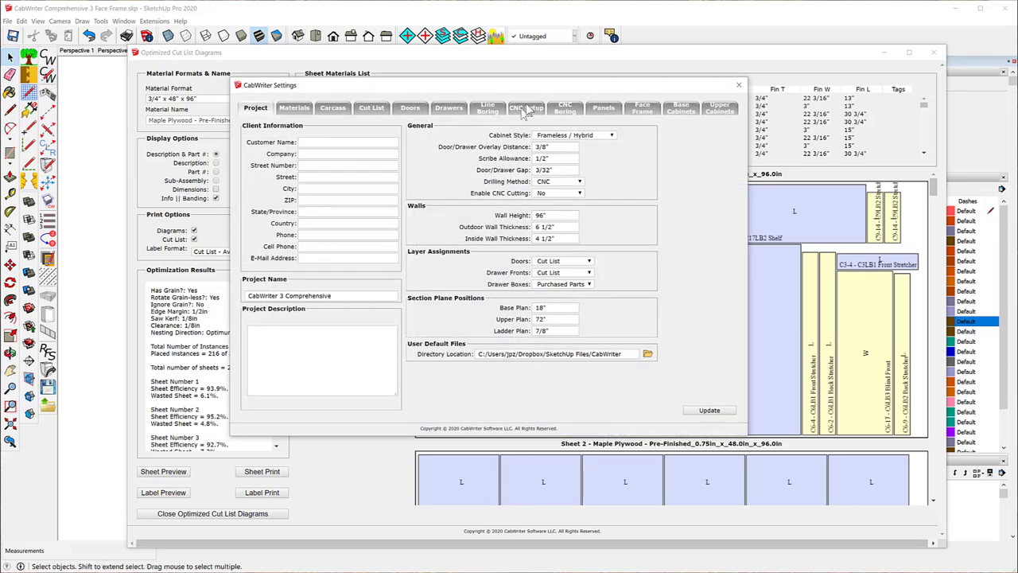
click(526, 109)
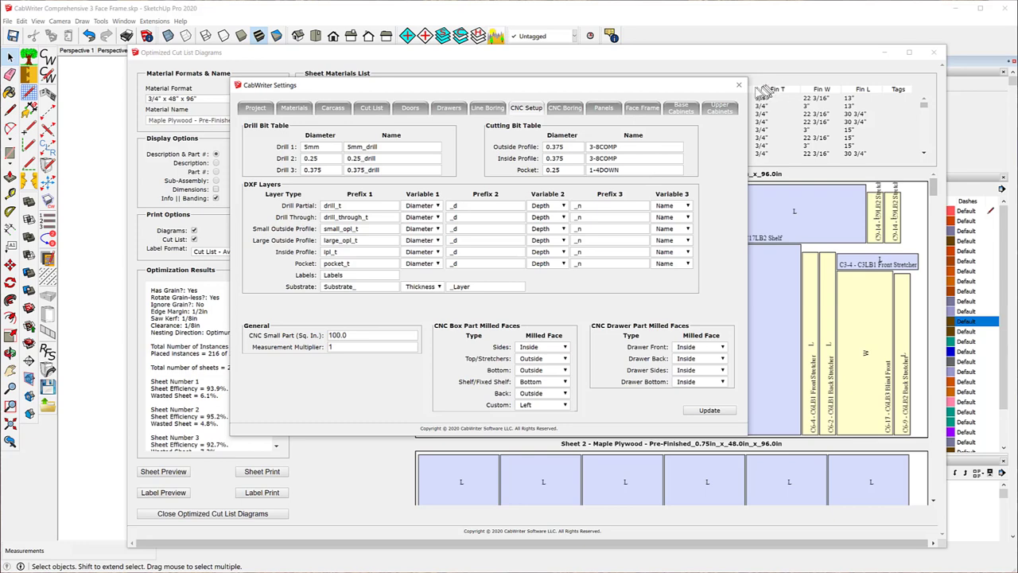
click(738, 85)
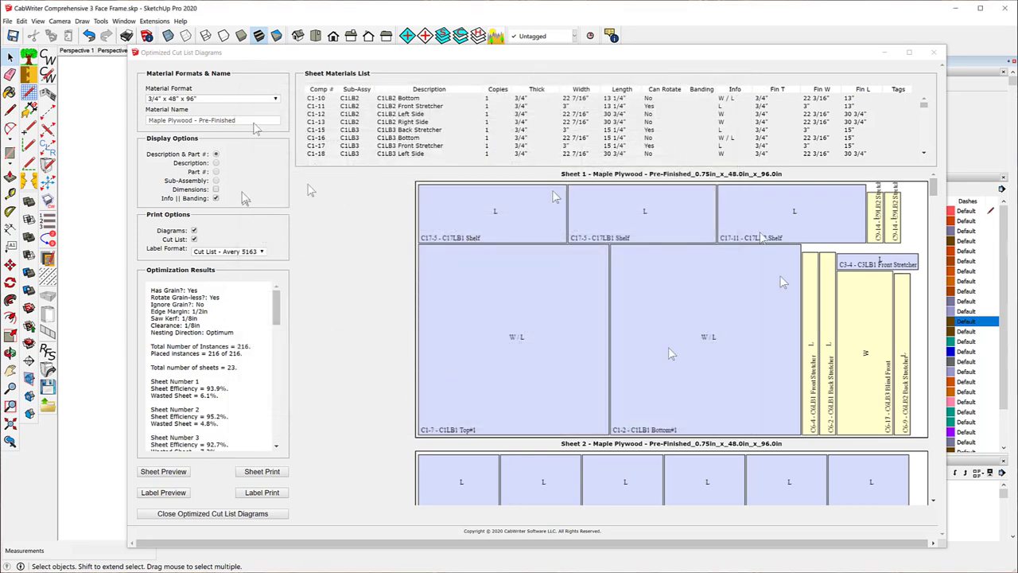
Step: Close the optimized cut list and DXF diagrams, and start another CutList Bridge sheet optimization
click(934, 56)
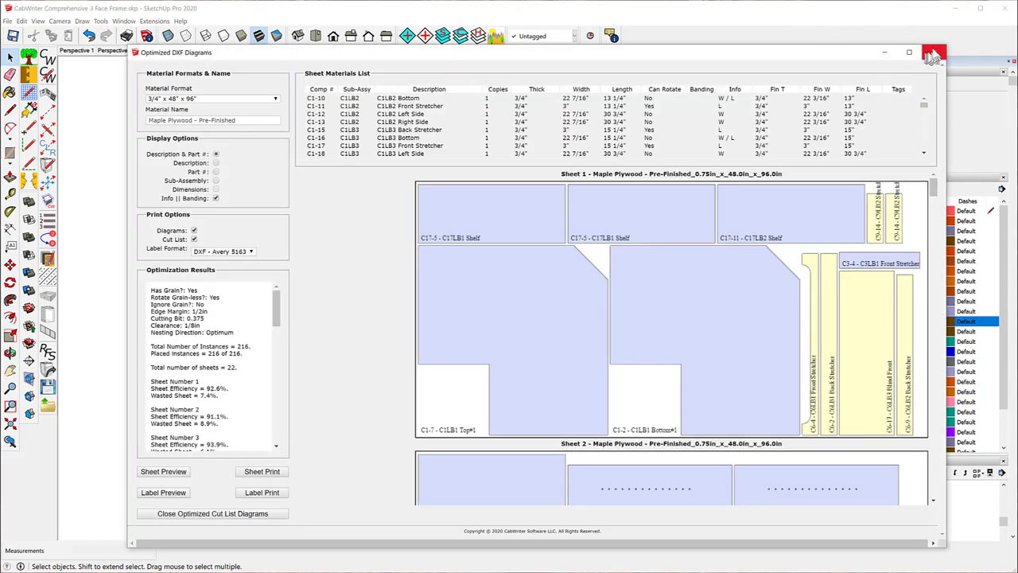
click(933, 56)
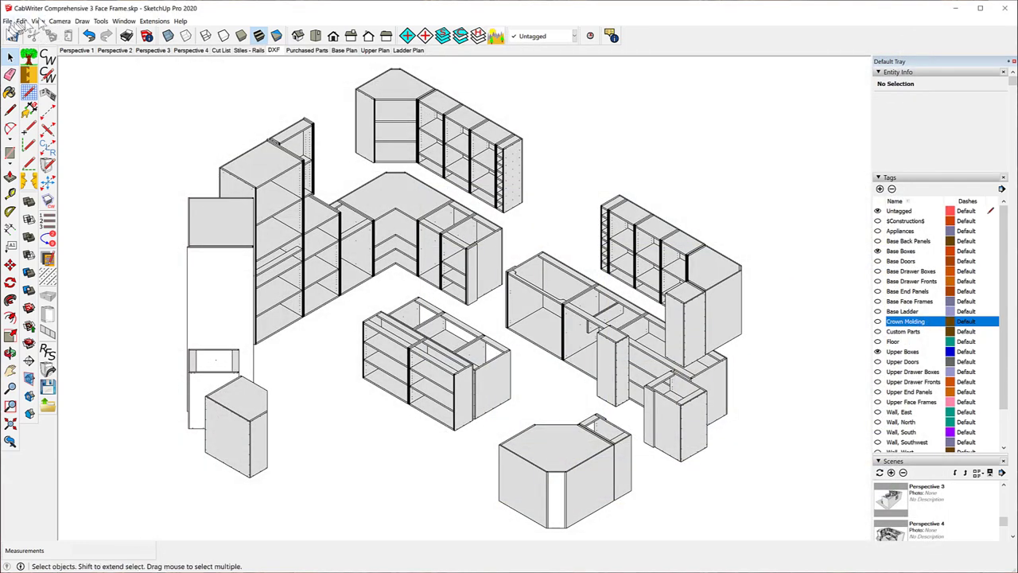
click(7, 21)
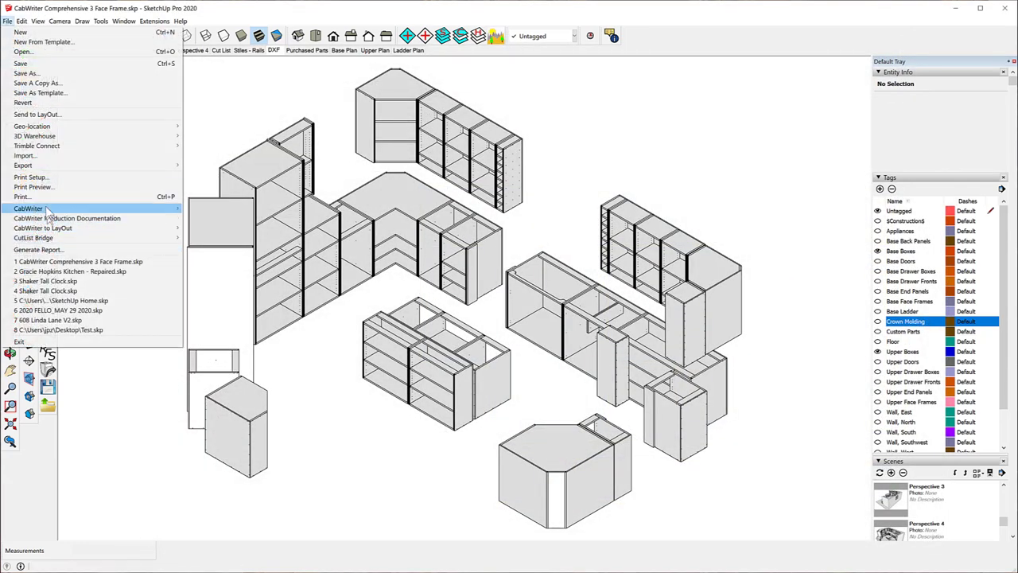
mouse_move(51, 237)
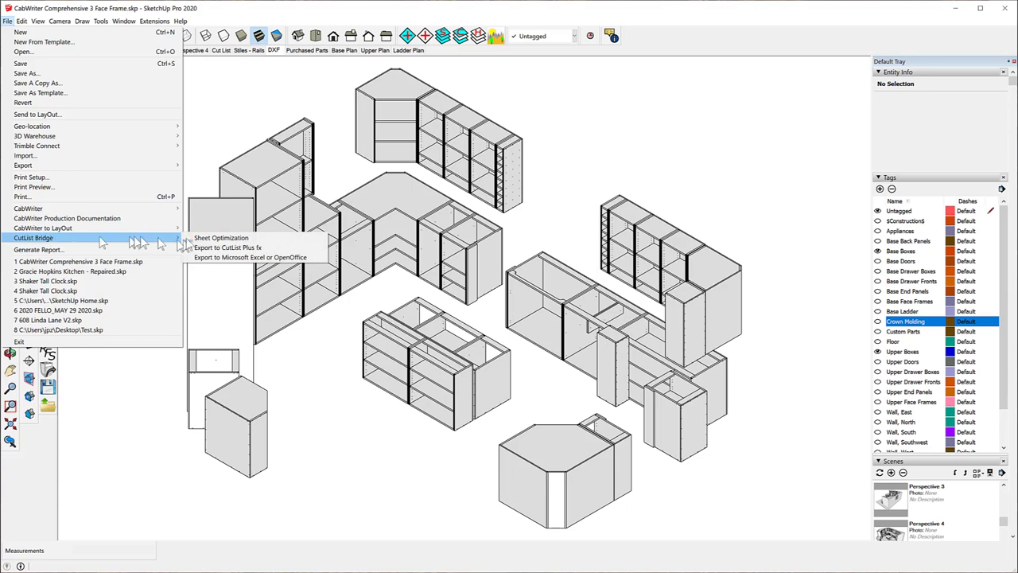